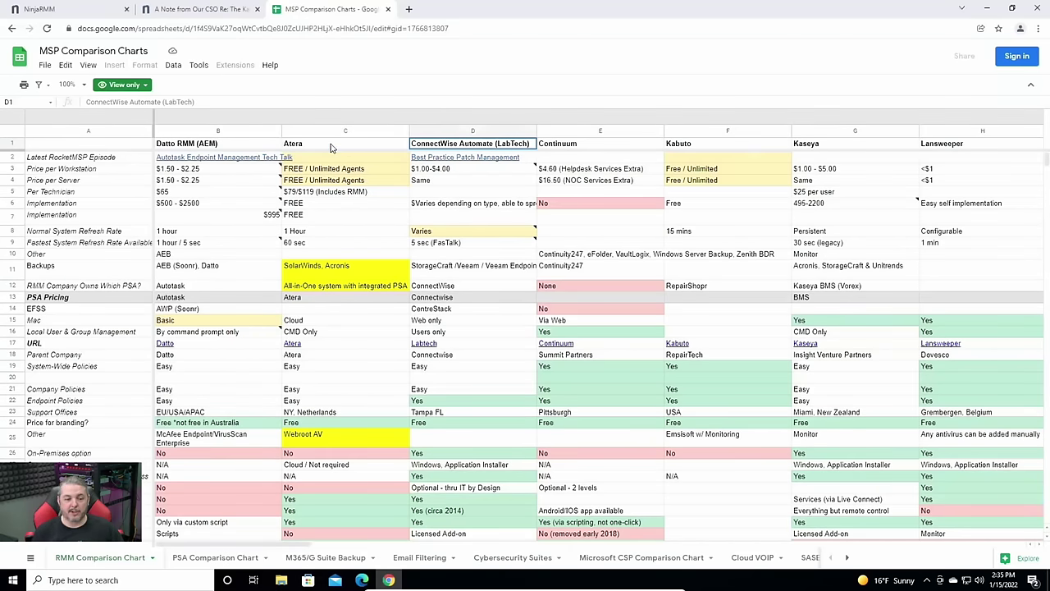
key(Right)
key(Right)
key(Right)
key(Right)
key(Right)
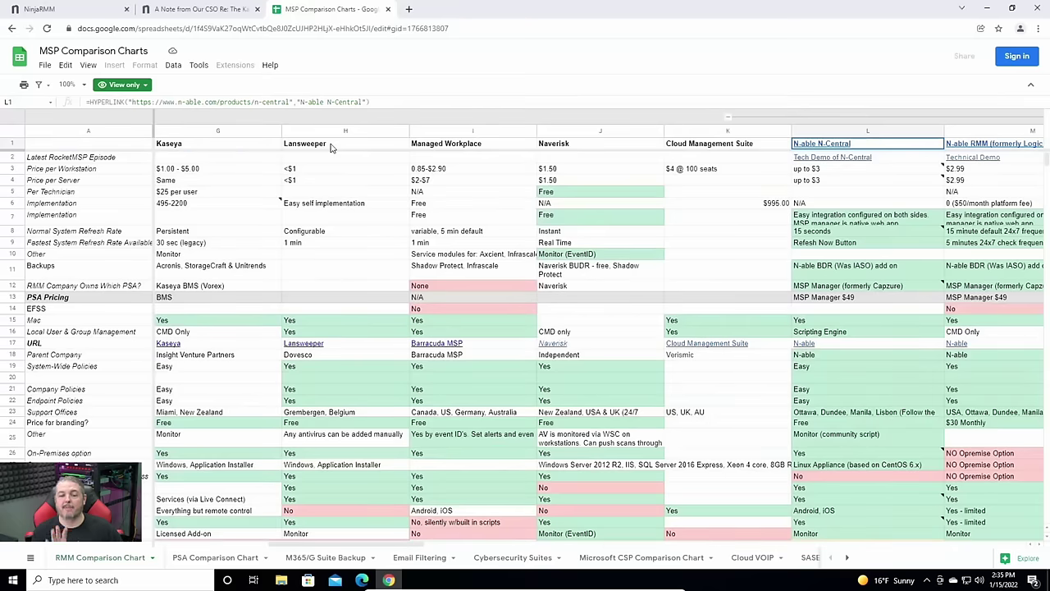
key(Right)
key(Right)
key(Right)
key(Right)
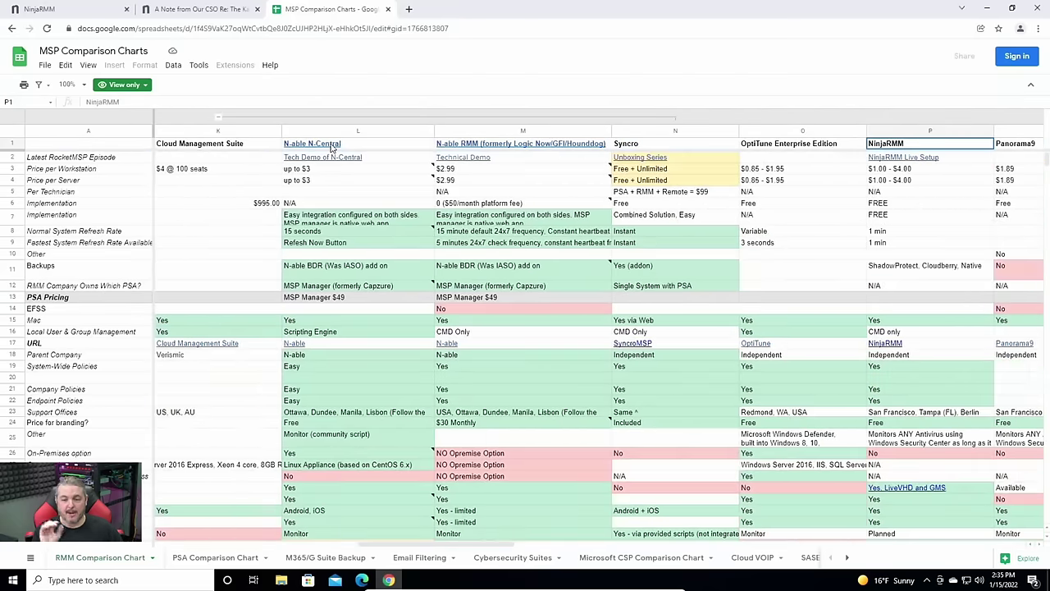
key(Left)
key(Left)
key(Left)
key(Left)
key(Left)
key(Left)
key(Left)
key(Left)
key(Left)
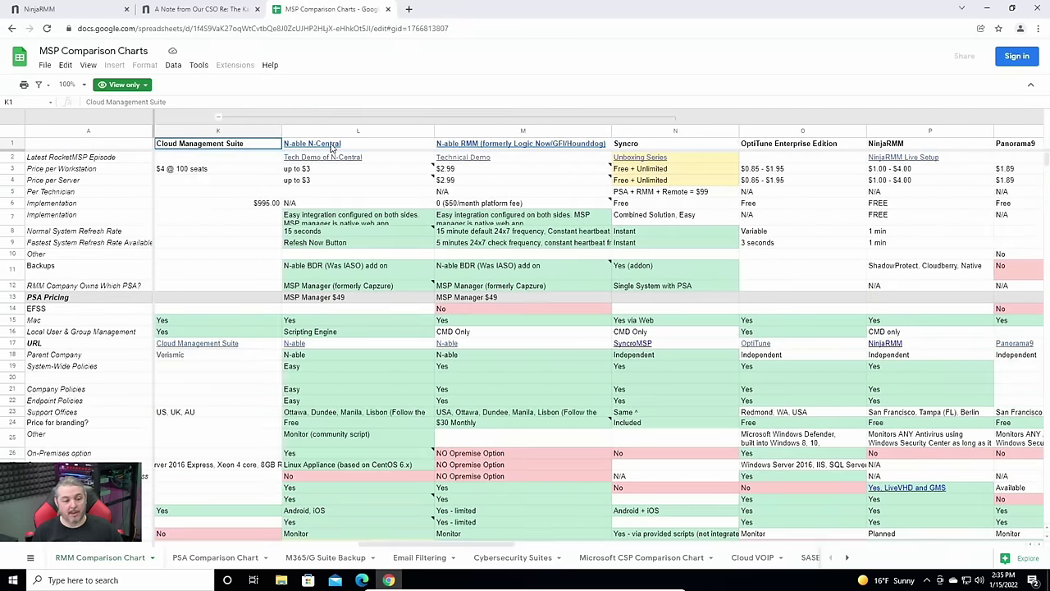
key(Left)
key(Left)
key(Left)
key(Left)
key(Left)
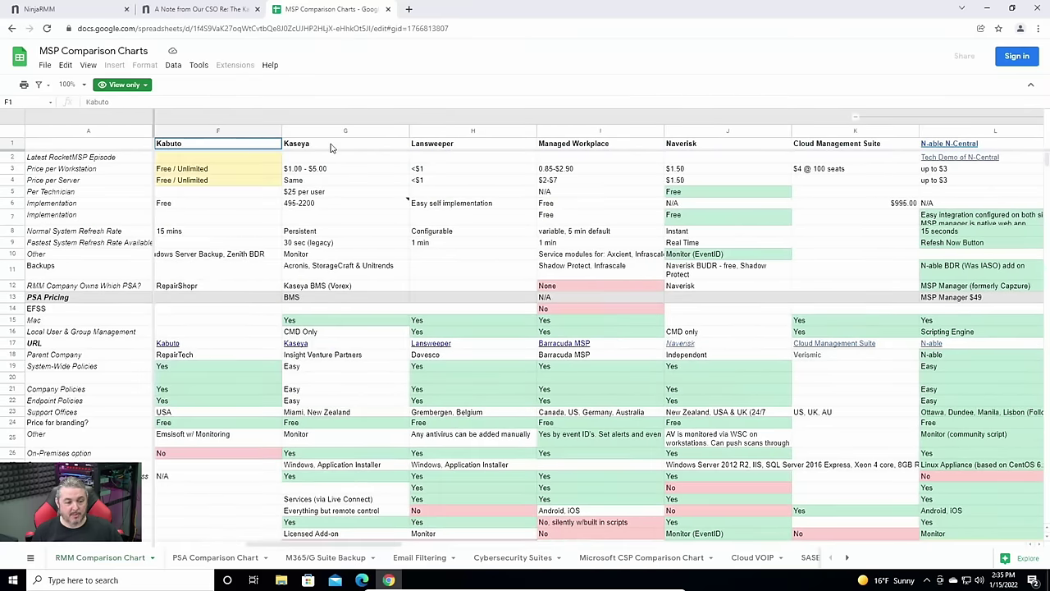
key(Left)
key(Left)
key(Left)
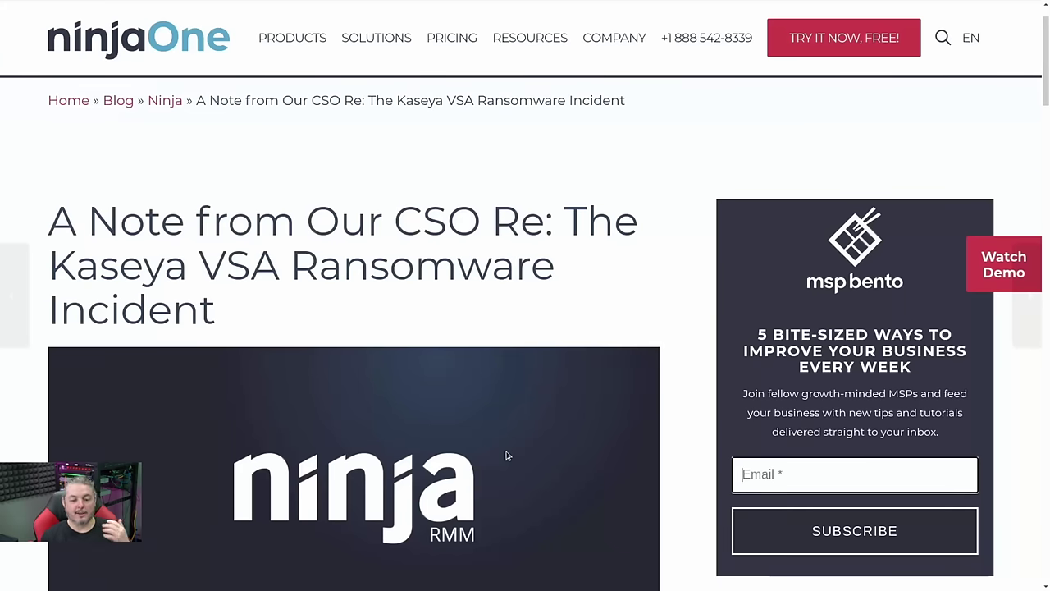
Scroll the NinjaOne blog article to its security measures and NIST/DoD compliance list
scroll(570, 506, down, 2)
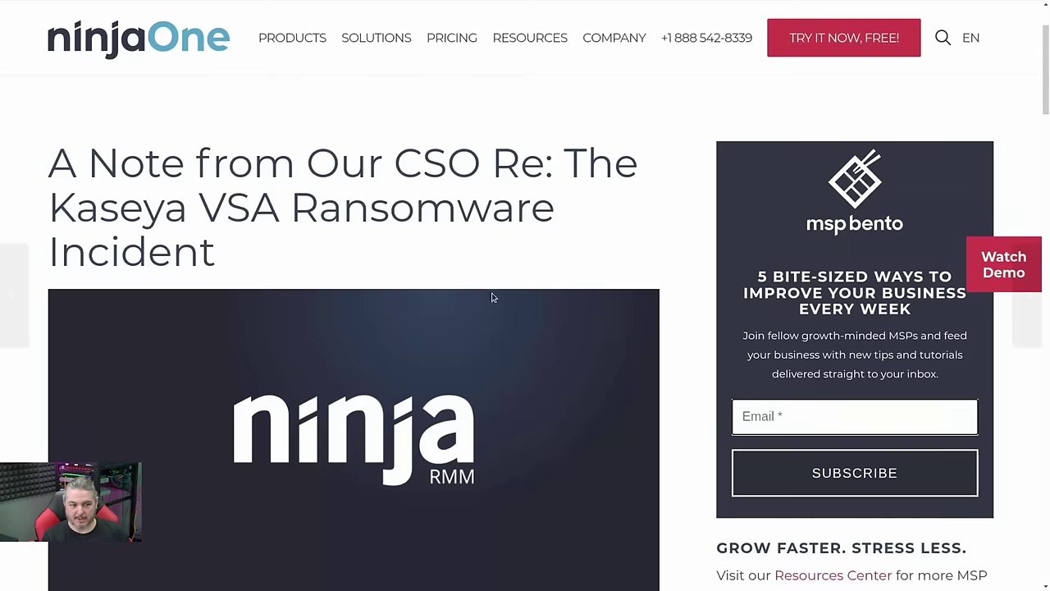
scroll(493, 298, up, 2)
scroll(492, 298, down, 2)
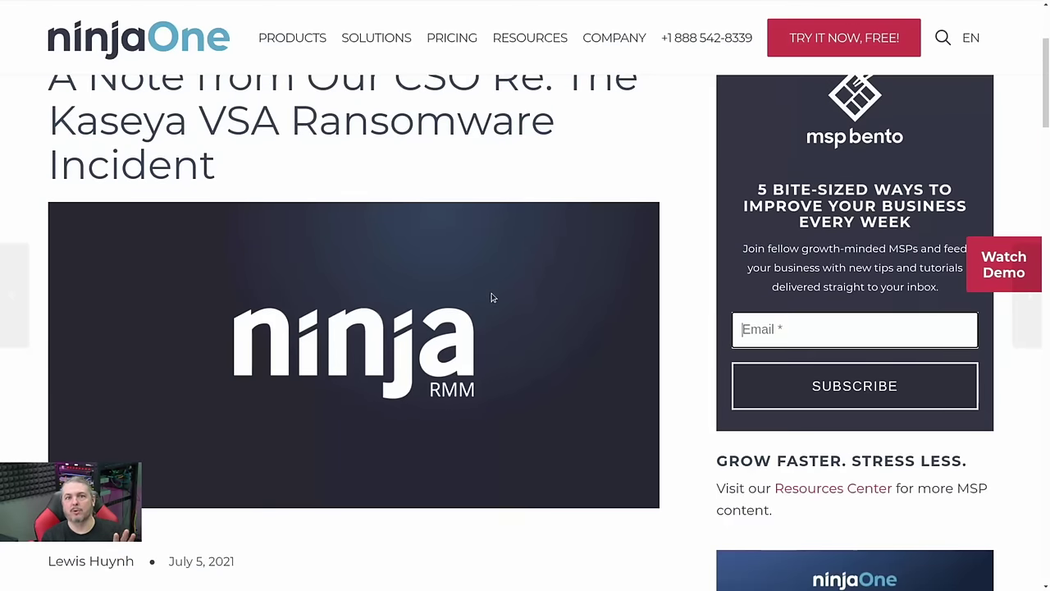
scroll(493, 298, down, 3)
scroll(500, 318, down, 5)
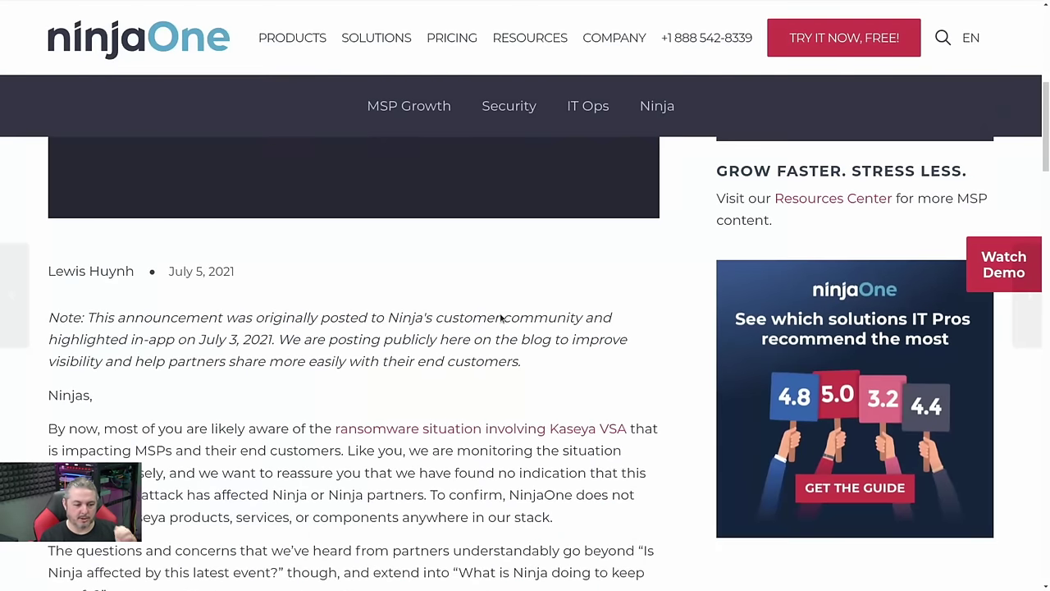
scroll(495, 389, down, 5)
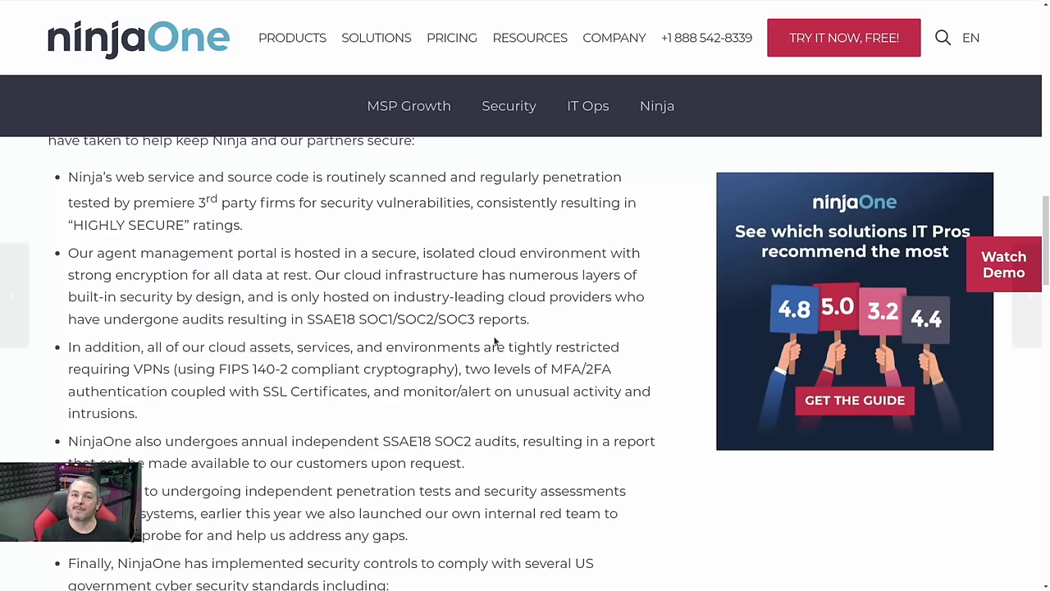
scroll(494, 342, up, 3)
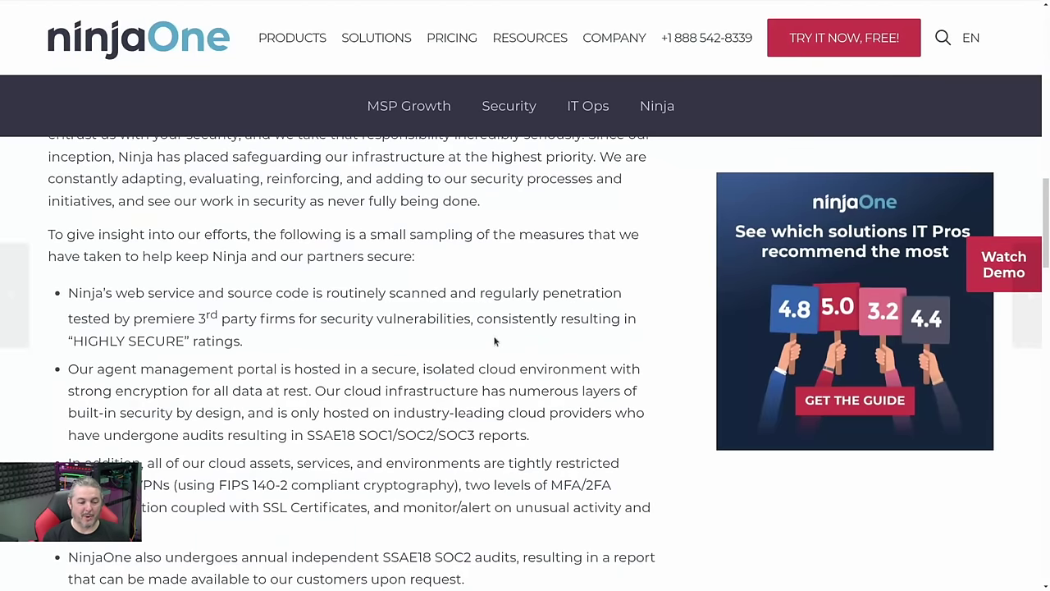
scroll(494, 341, down, 3)
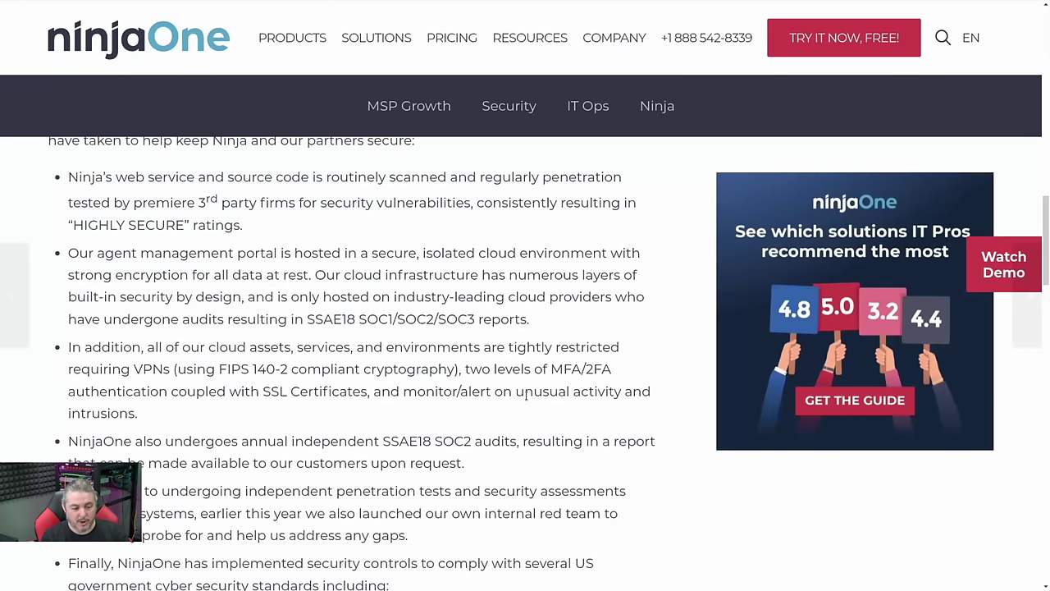
scroll(526, 396, down, 2)
scroll(526, 396, down, 6)
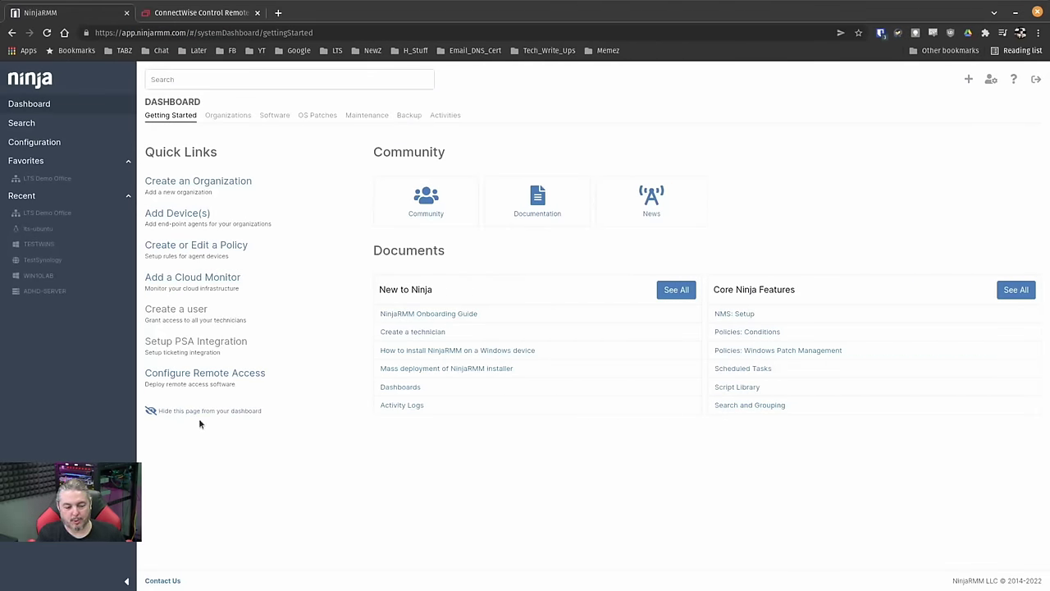
Show the NinjaRMM dashboard's Getting Started page with its quick links and documentation links
click(233, 114)
Browse the Ninja Dojo docs up to the Core Ninja Features section with Scripting and Backup folders
click(179, 116)
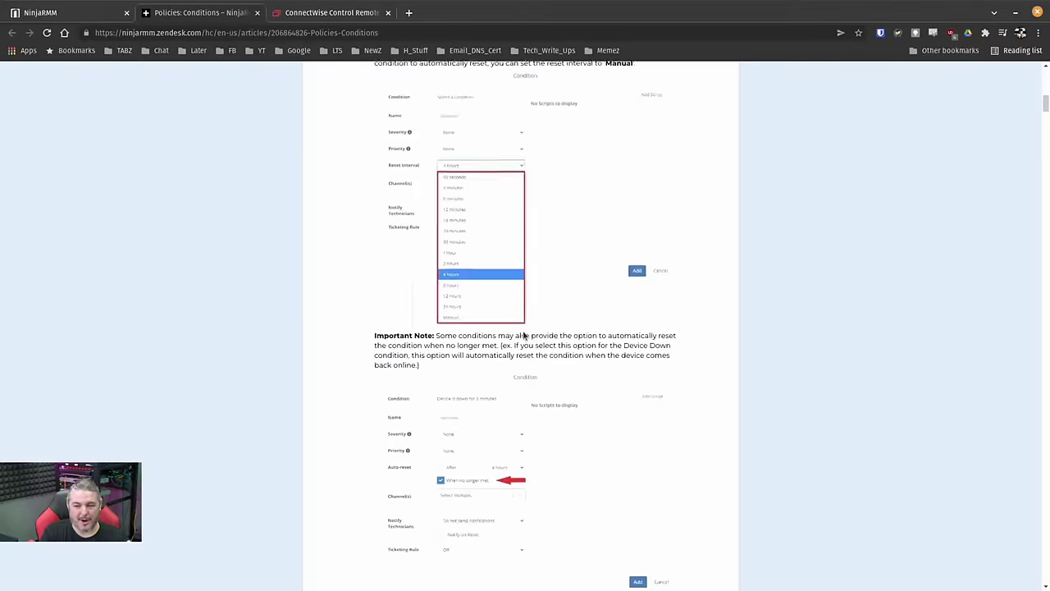
drag(1045, 109, 1034, 411)
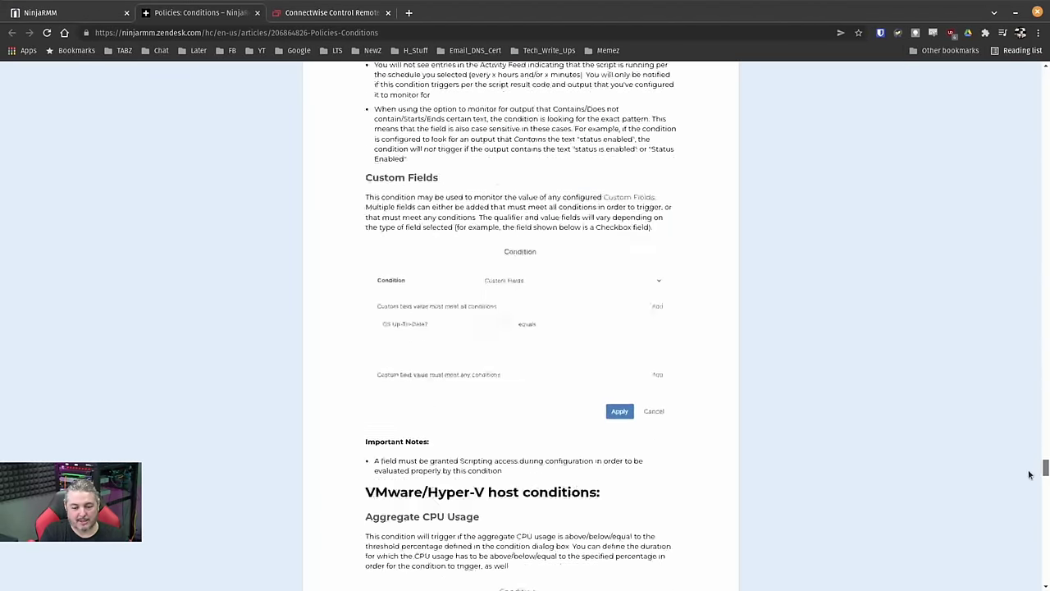
drag(1045, 479, 1043, 78)
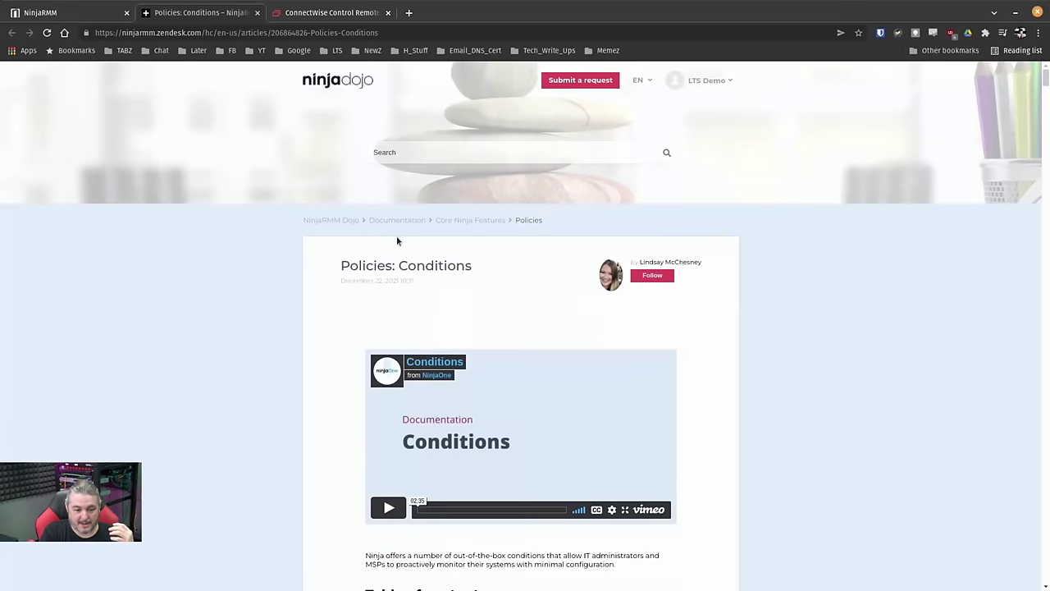
click(448, 219)
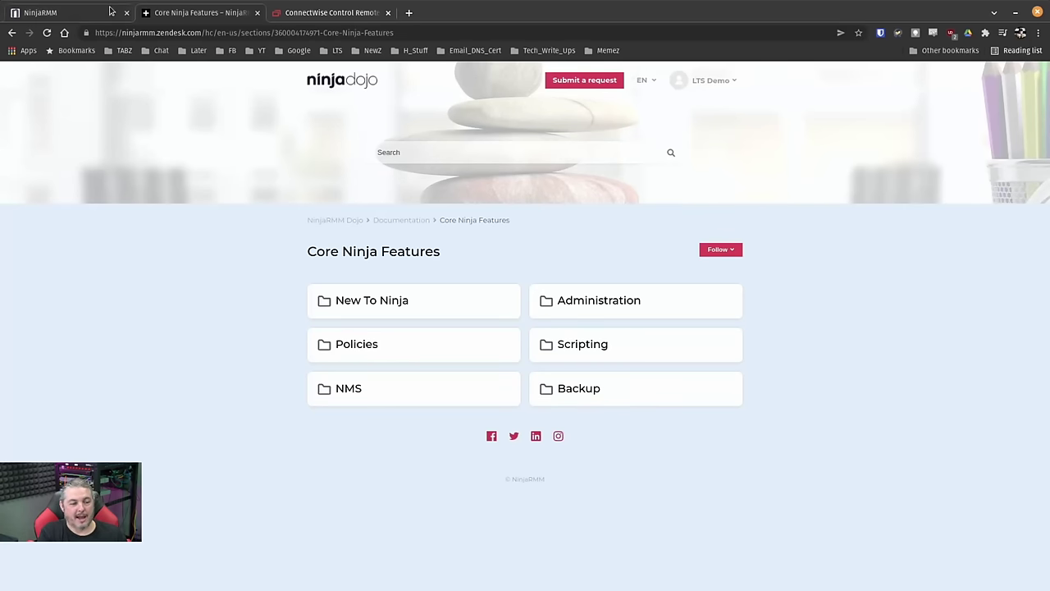
Return to the LTS Demo Office dashboard showing five devices at 80% healthy
click(94, 12)
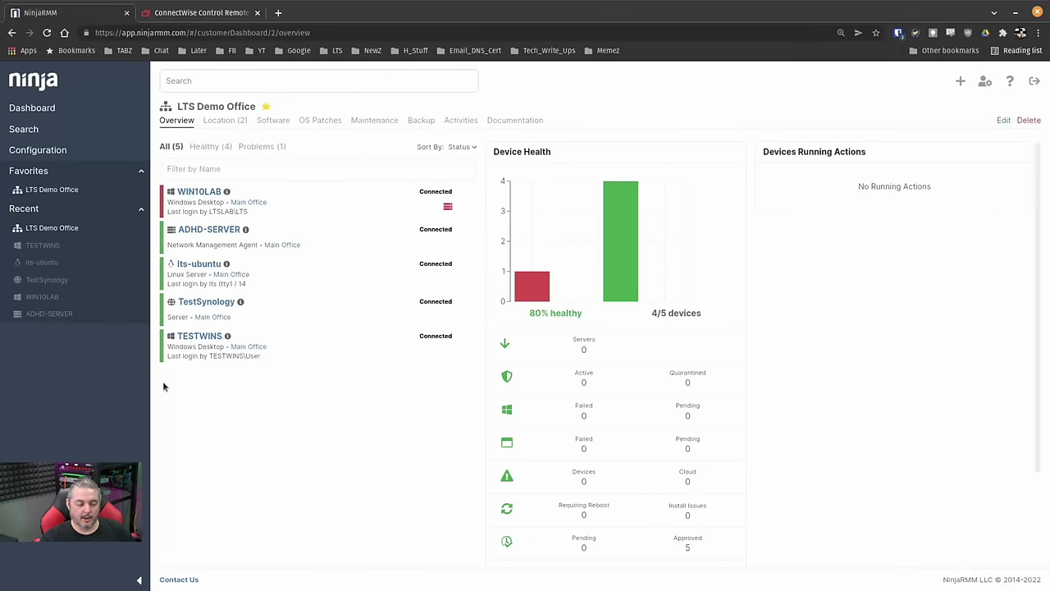
Zoom the page to 150%, filter devices by Healthy then Problems, and view Maintenance
key(ctrl+plus)
key(ctrl+plus)
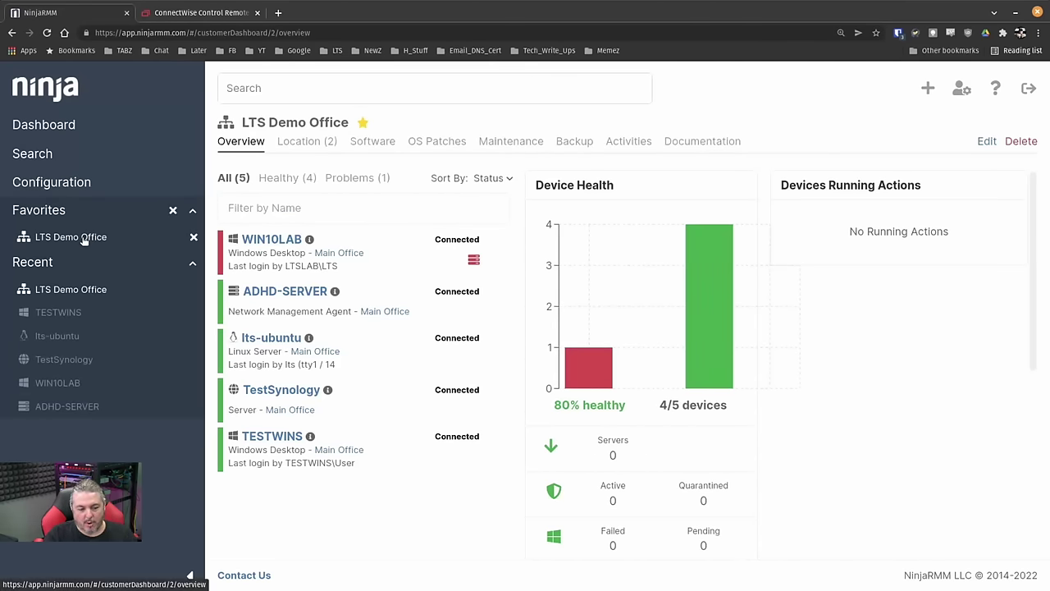
click(297, 179)
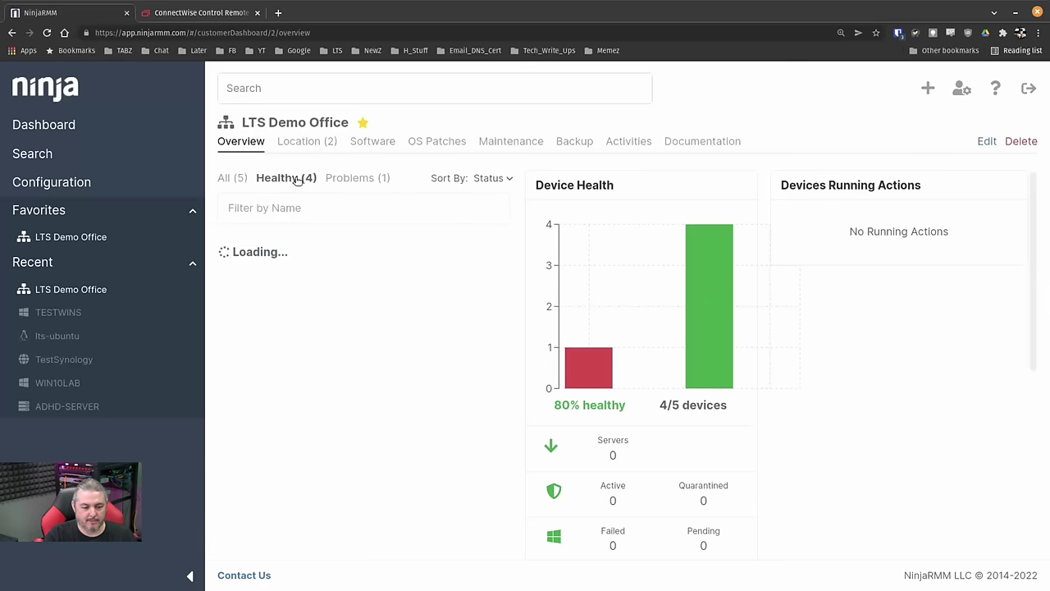
click(358, 180)
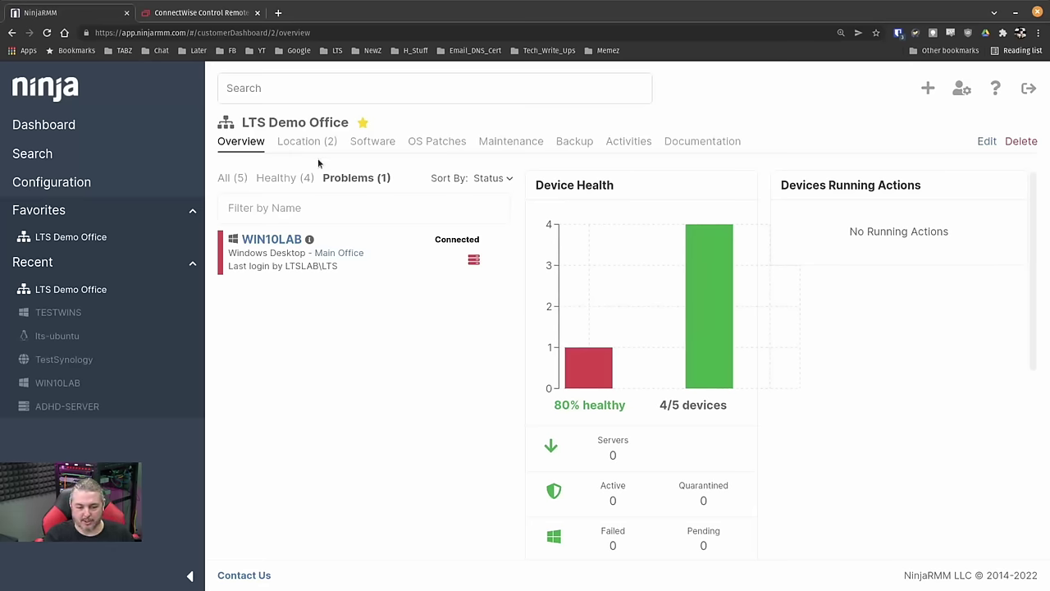
mouse_move(443, 141)
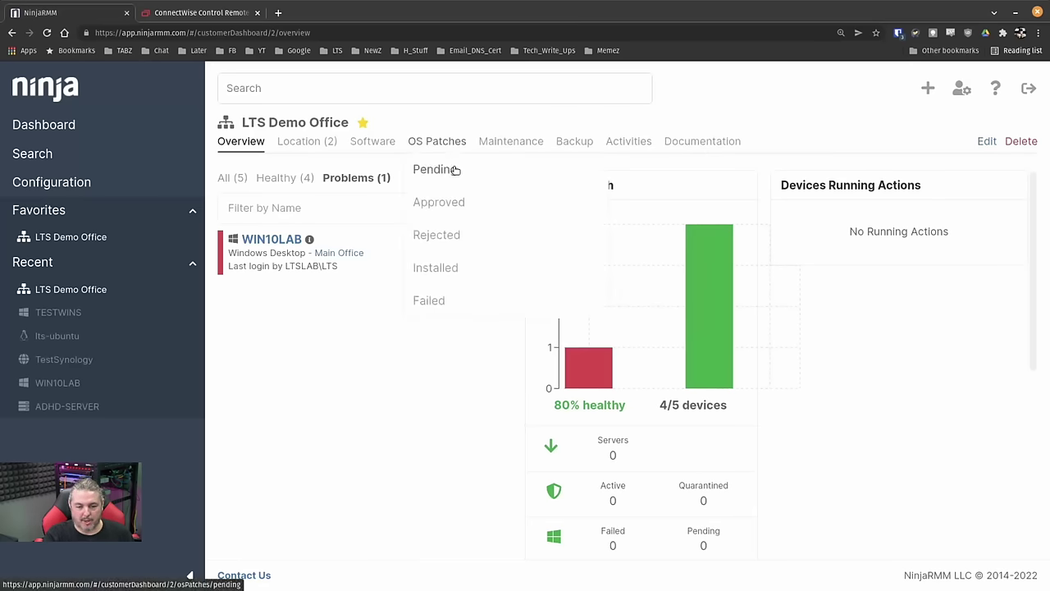
click(508, 144)
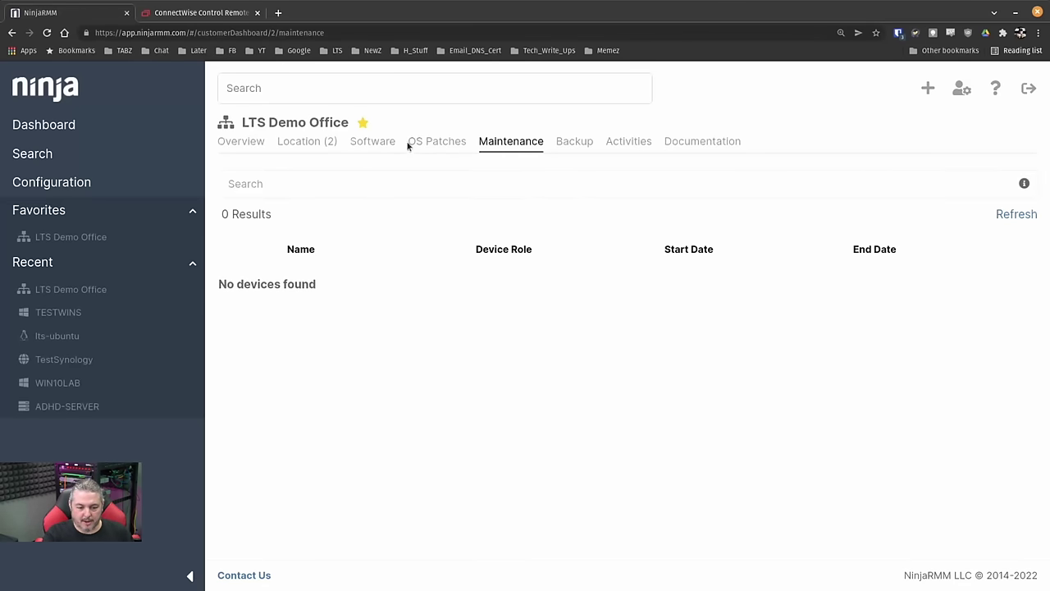
List installed OS patches, check which devices have one patch, and open TESTWINS
mouse_move(436, 142)
click(451, 269)
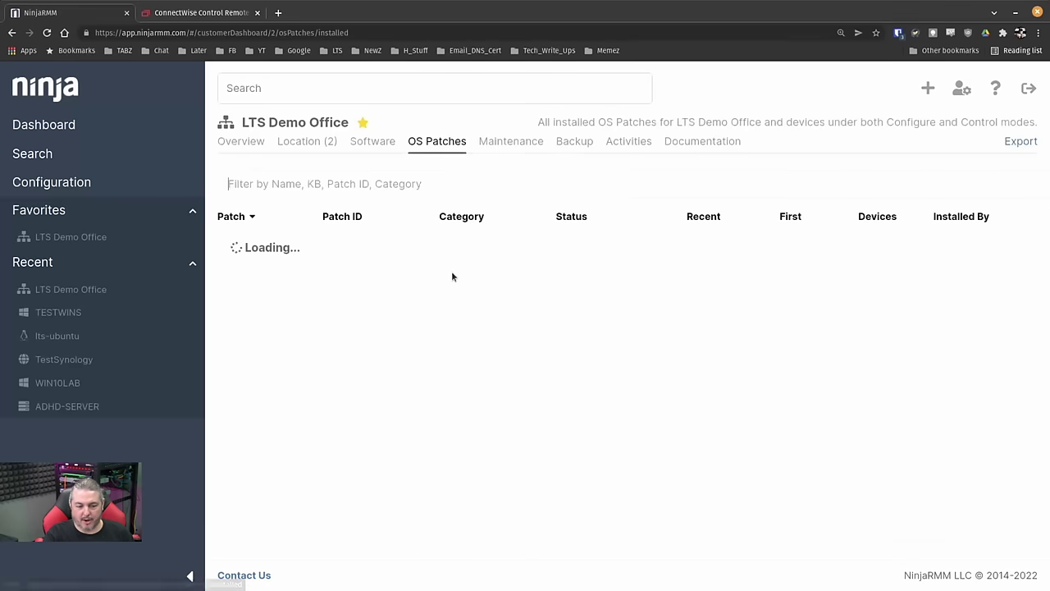
scroll(514, 317, down, 1)
scroll(514, 317, down, 10)
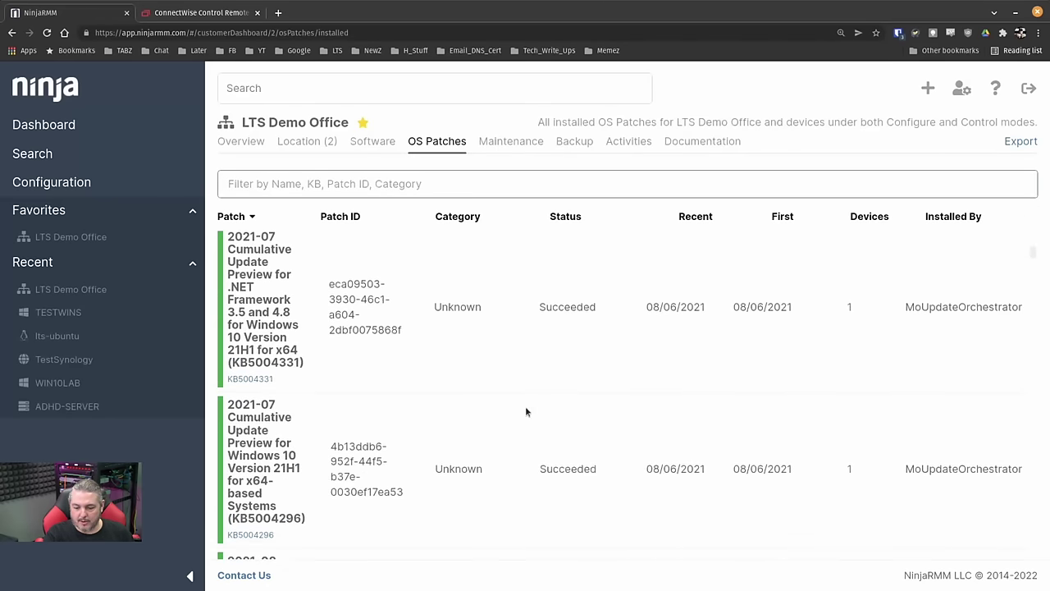
scroll(893, 361, down, 5)
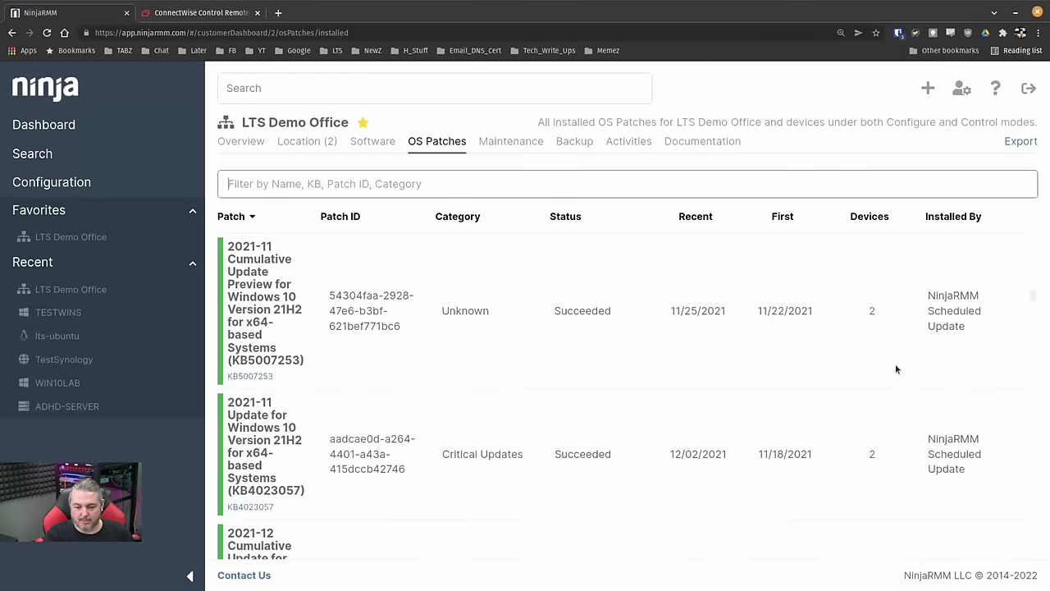
click(872, 312)
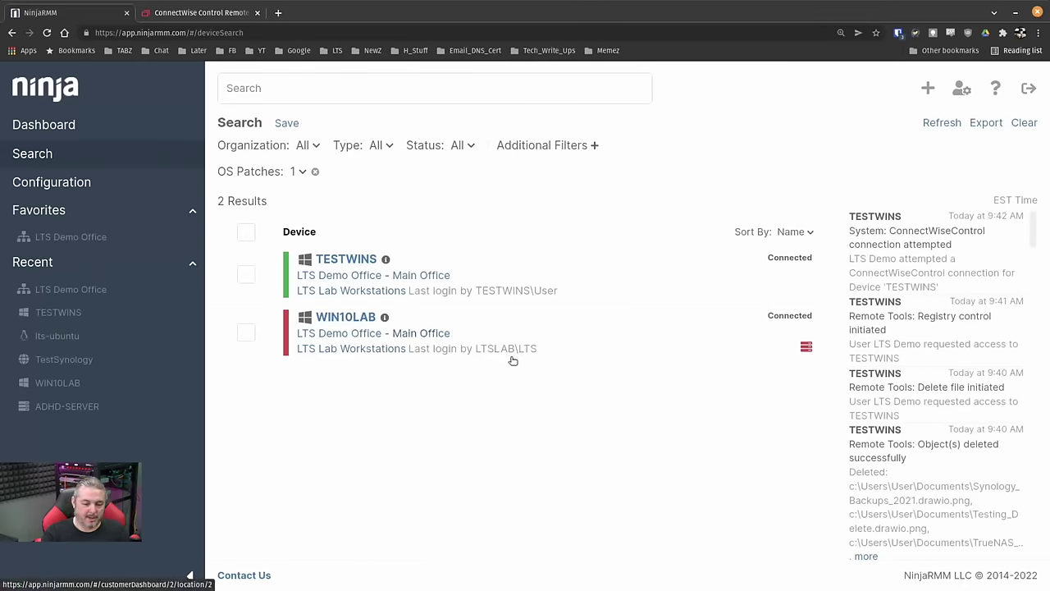
click(341, 260)
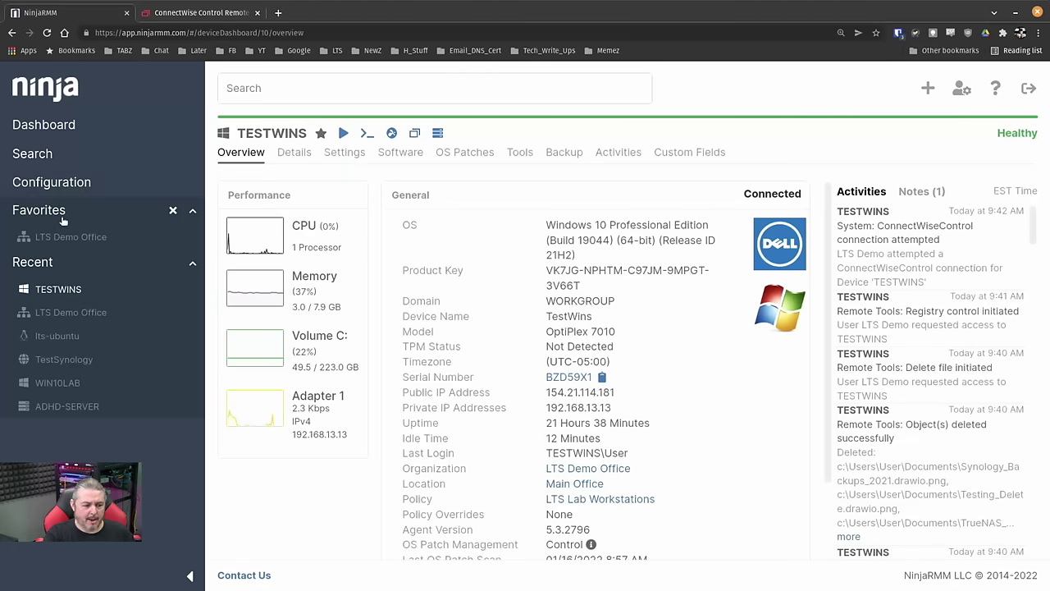
Return to LTS Demo Office and view all of its activities
click(49, 237)
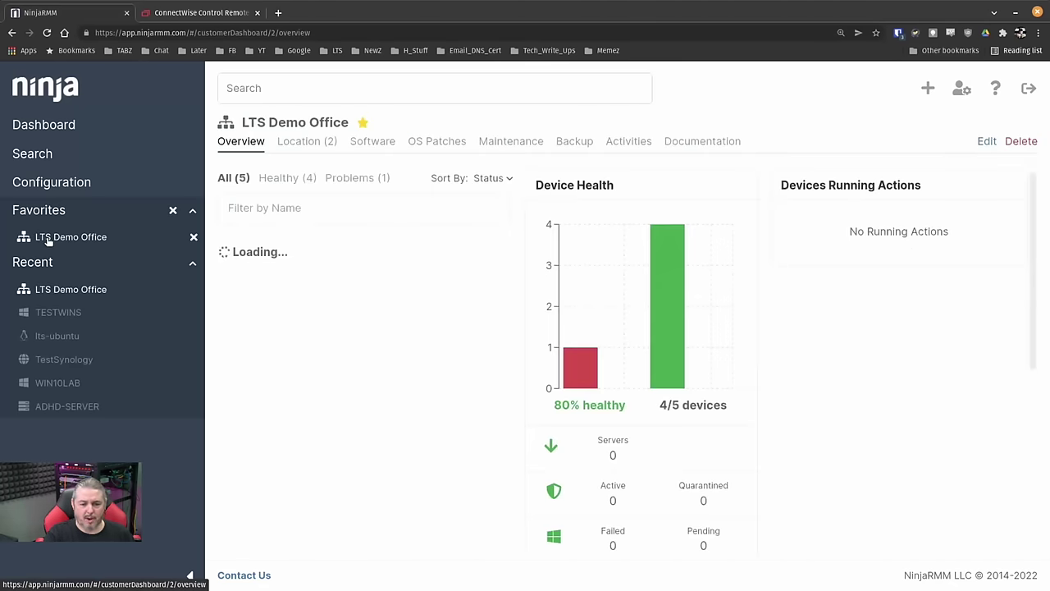
mouse_move(630, 145)
click(621, 170)
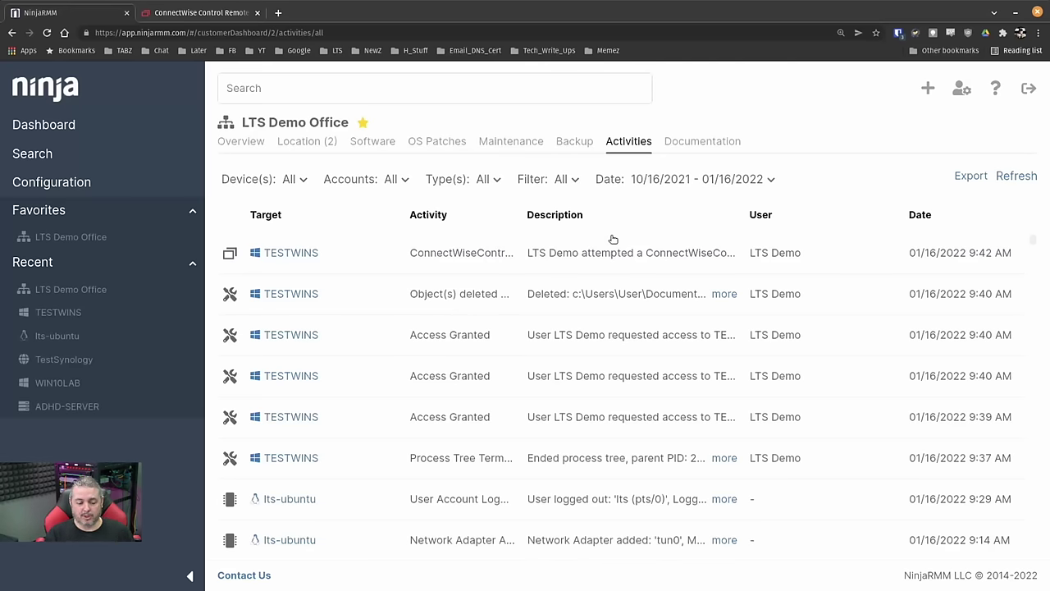
Review the activity log back to the 01/15 entries and open the Type(s) filter choices
scroll(612, 239, down, 2)
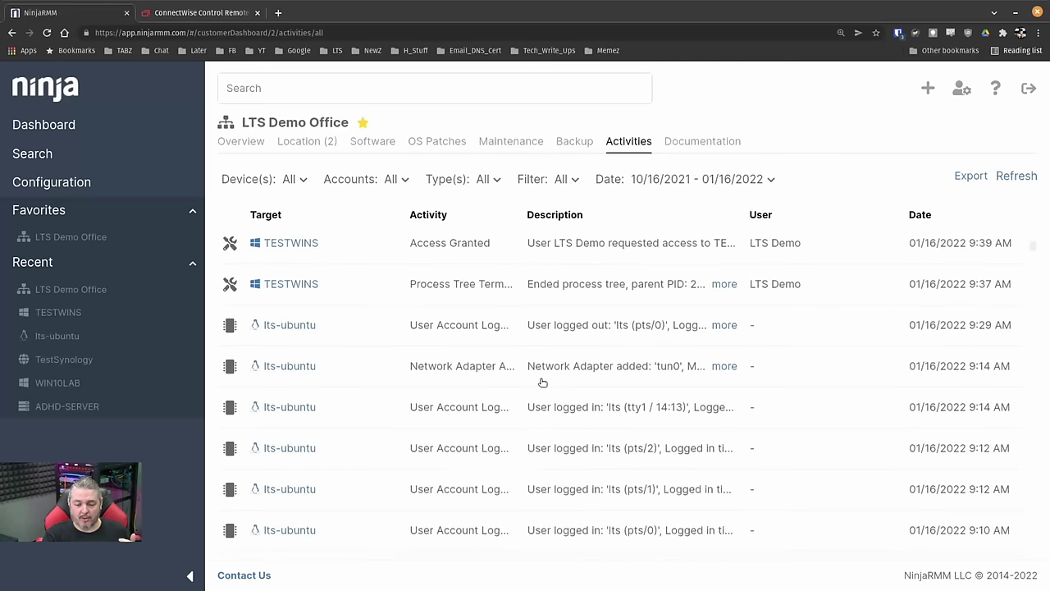
scroll(374, 336, down, 5)
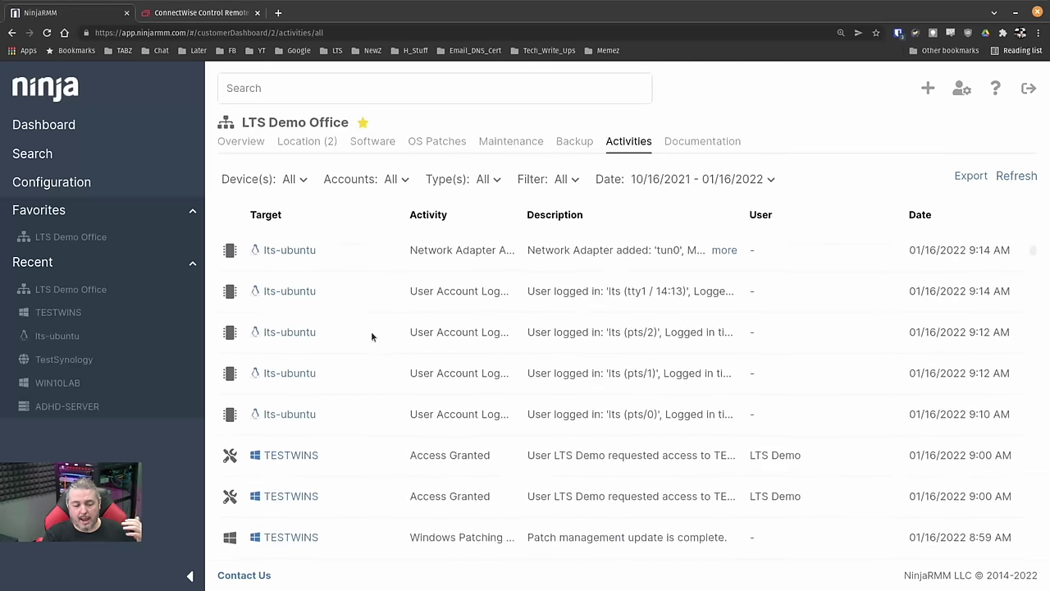
scroll(371, 337, up, 2)
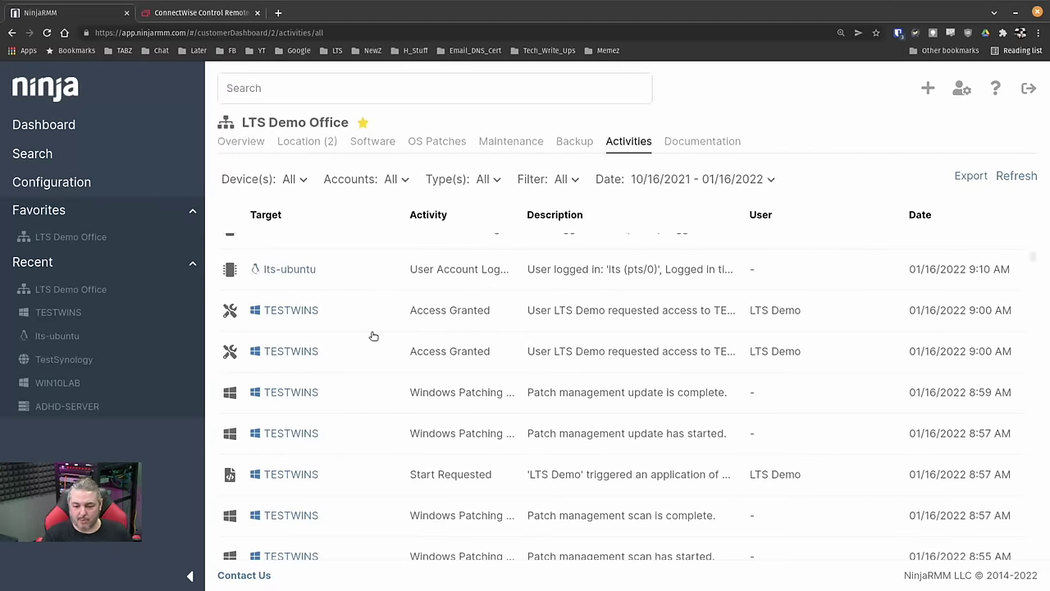
scroll(773, 295, down, 4)
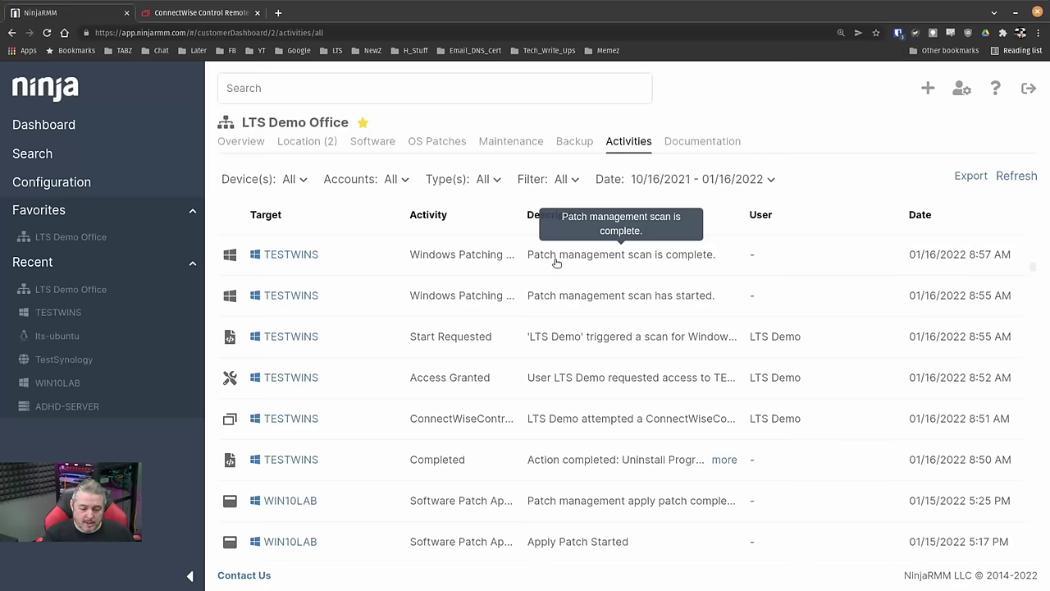
scroll(682, 366, down, 2)
scroll(808, 377, down, 3)
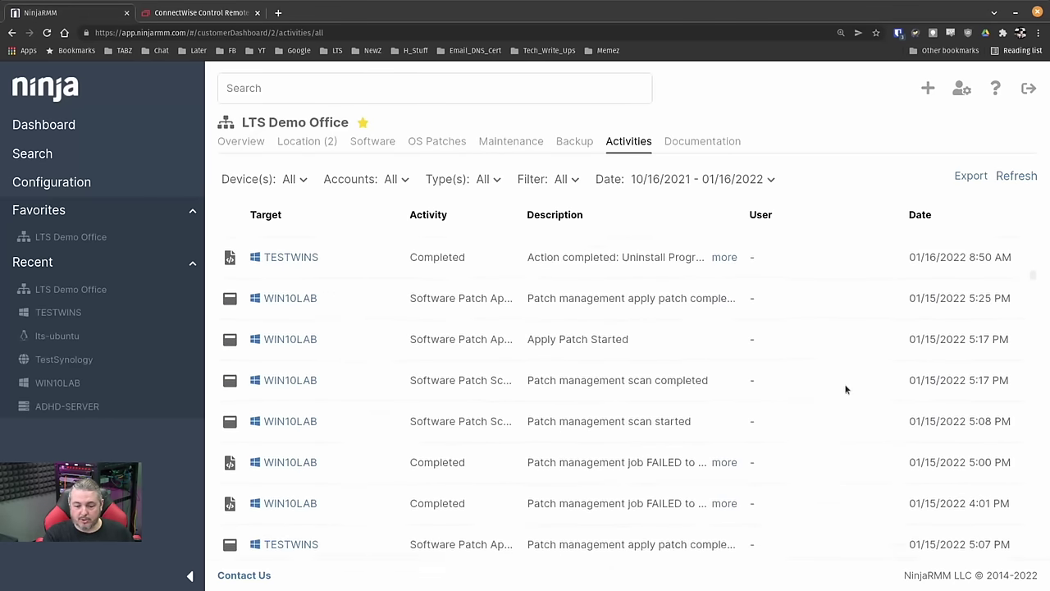
scroll(595, 346, up, 1)
scroll(594, 347, down, 10)
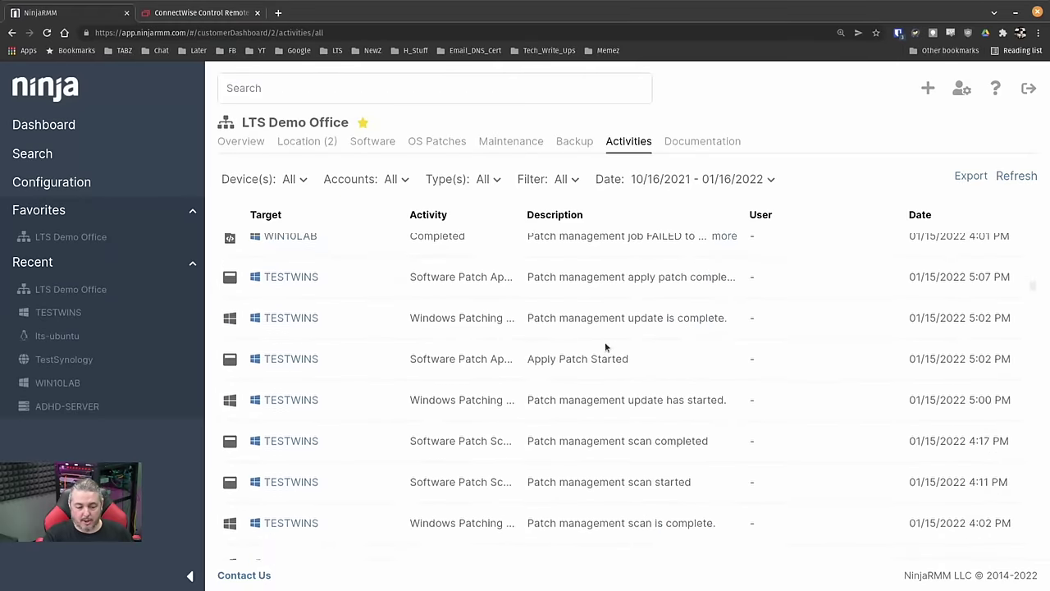
scroll(676, 403, down, 3)
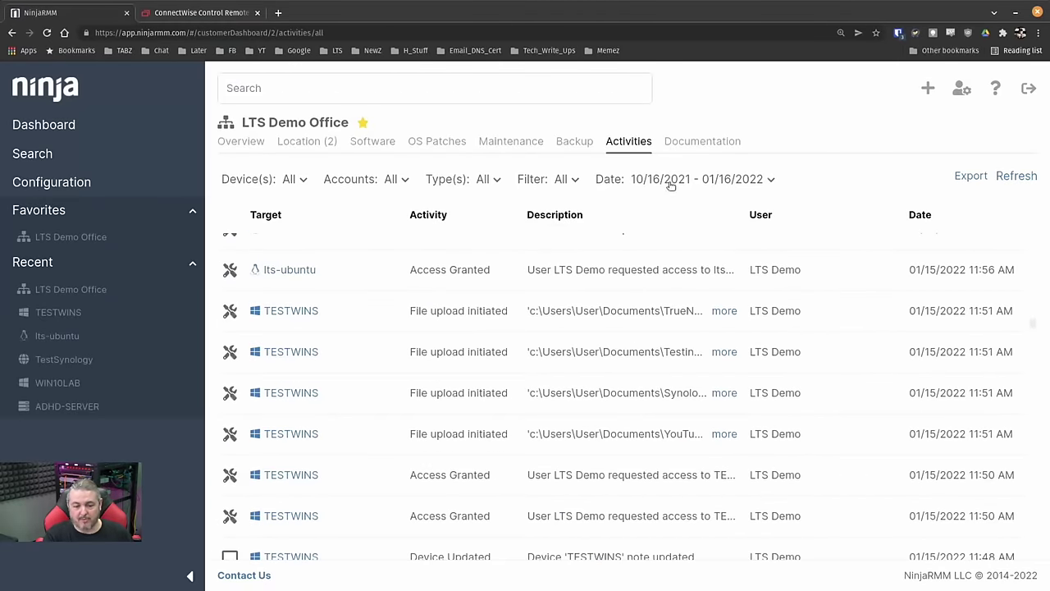
click(466, 183)
scroll(531, 244, down, 3)
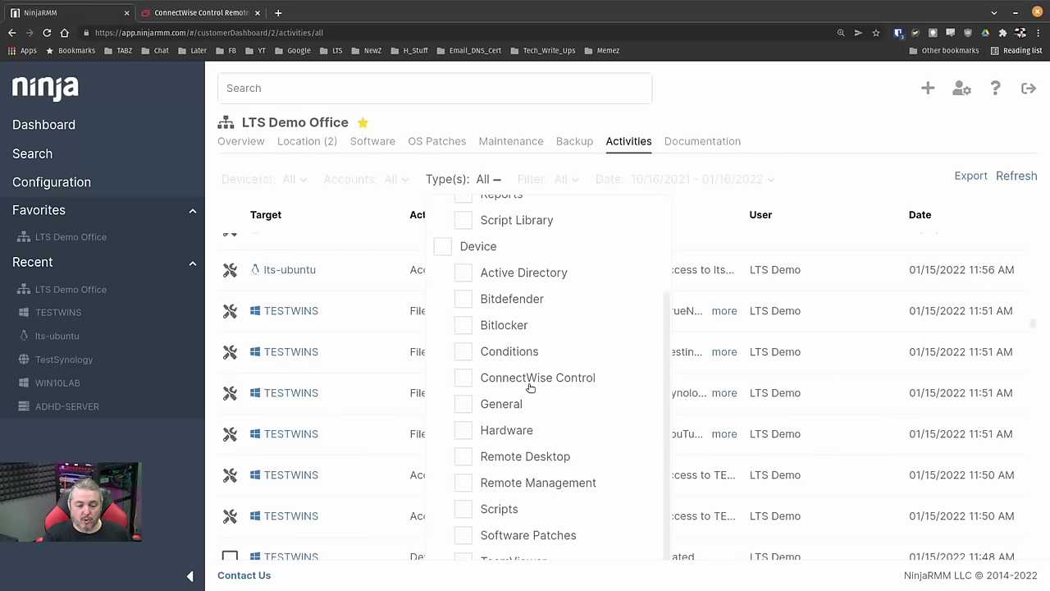
Narrow the activity Type(s) filter to Hardware only, after briefly trying ConnectWise Control and General
click(528, 382)
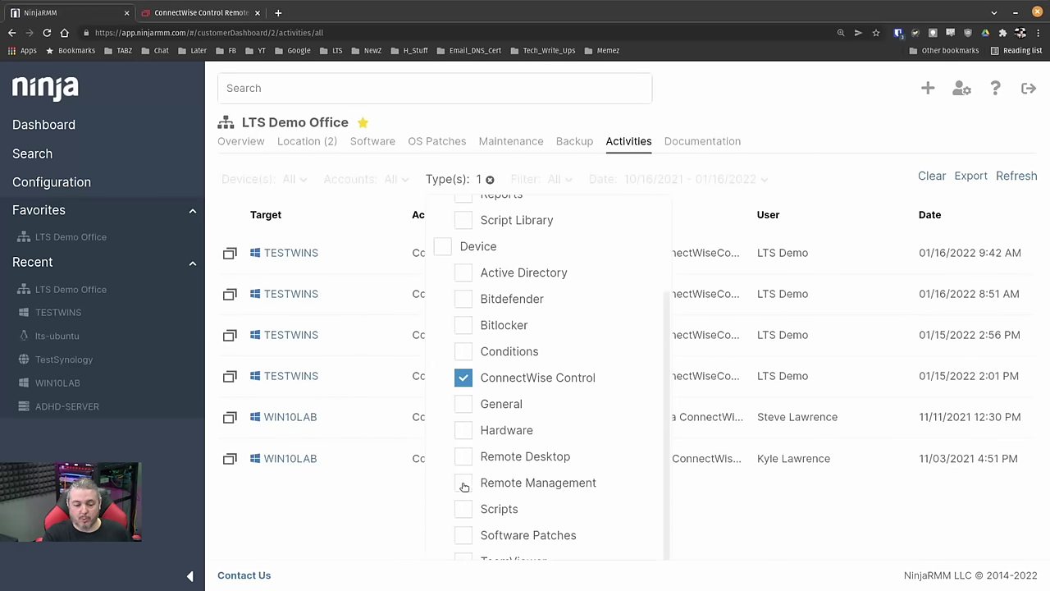
click(521, 379)
click(519, 397)
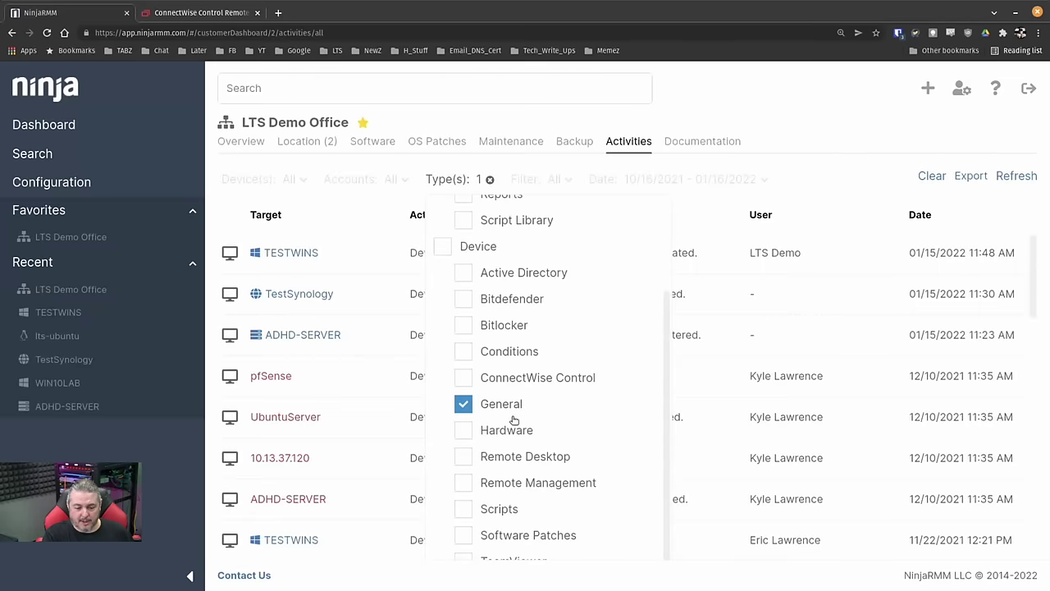
click(511, 426)
click(460, 404)
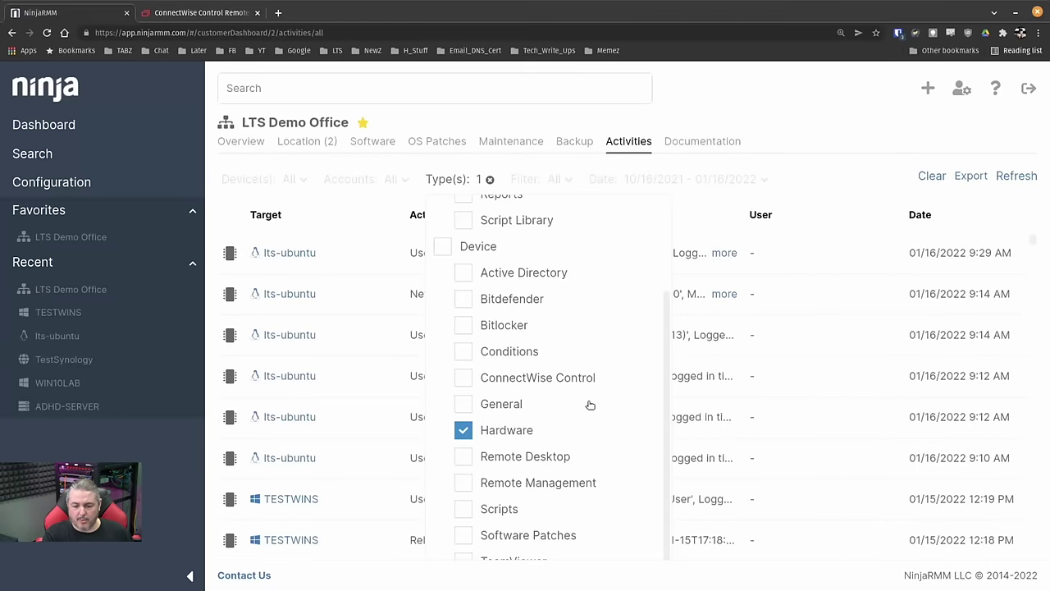
click(851, 182)
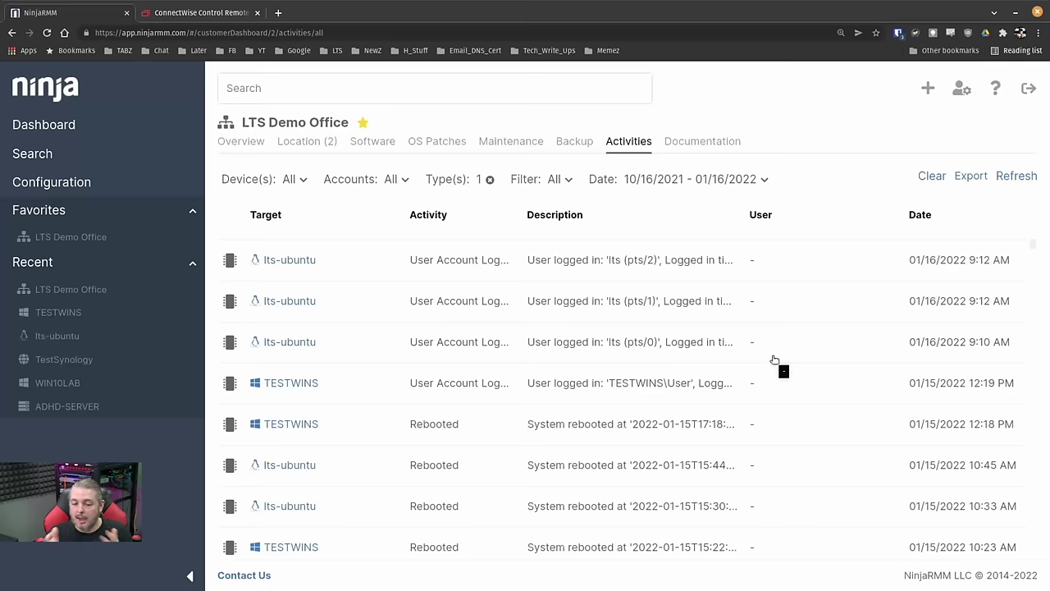
Show the organization's Documentation pages and review the Active Directory section
click(679, 143)
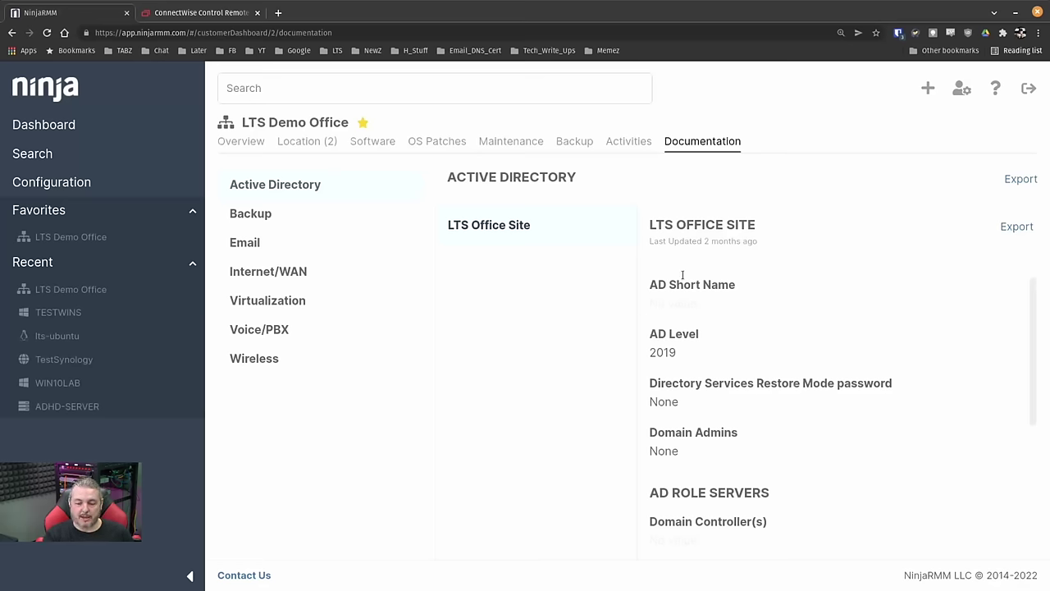
scroll(698, 320, down, 1)
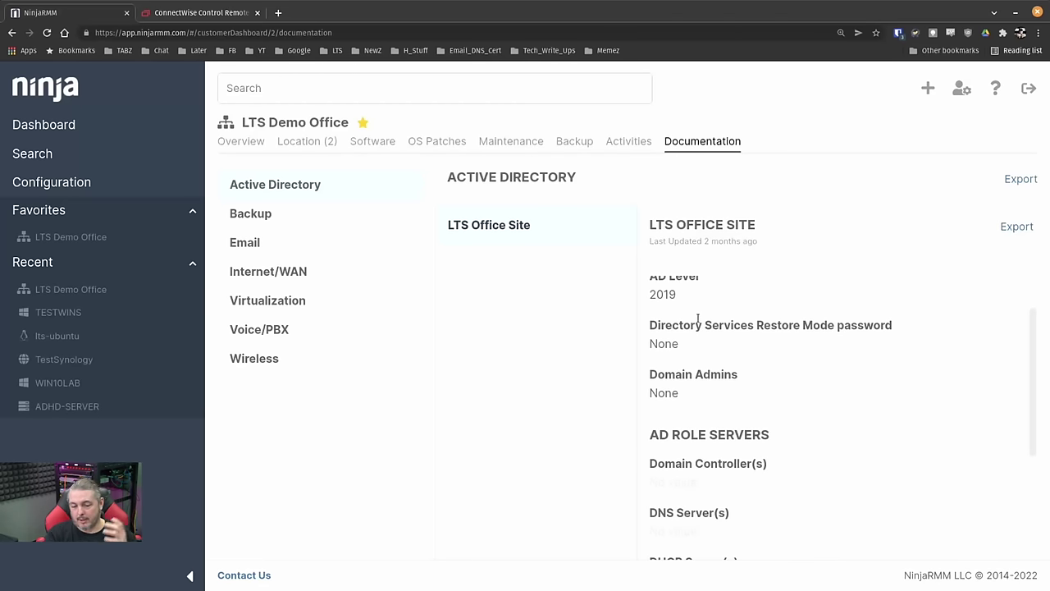
scroll(698, 319, up, 1)
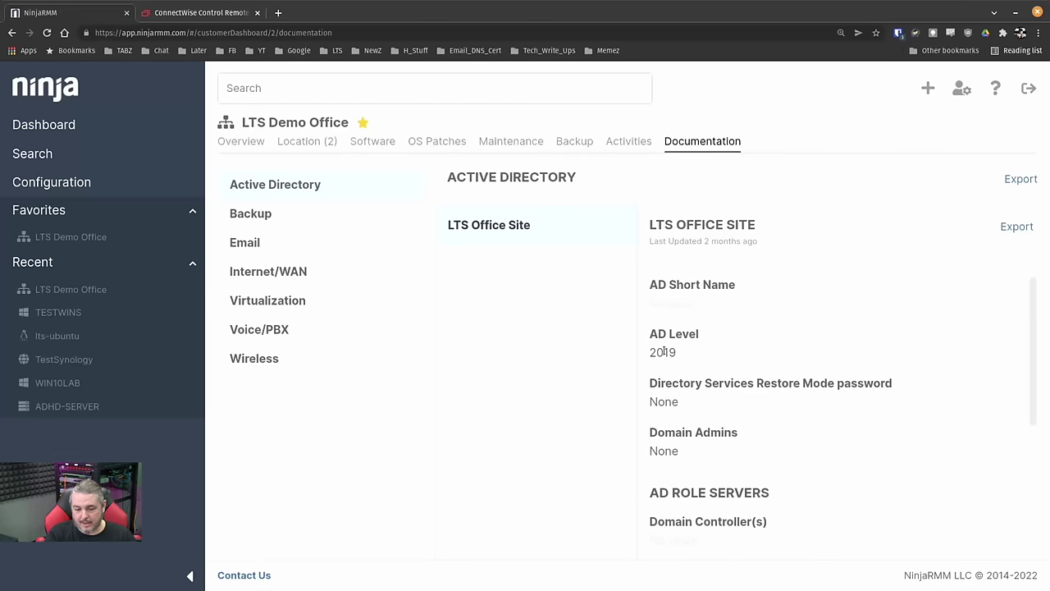
scroll(665, 351, down, 1)
scroll(681, 371, down, 3)
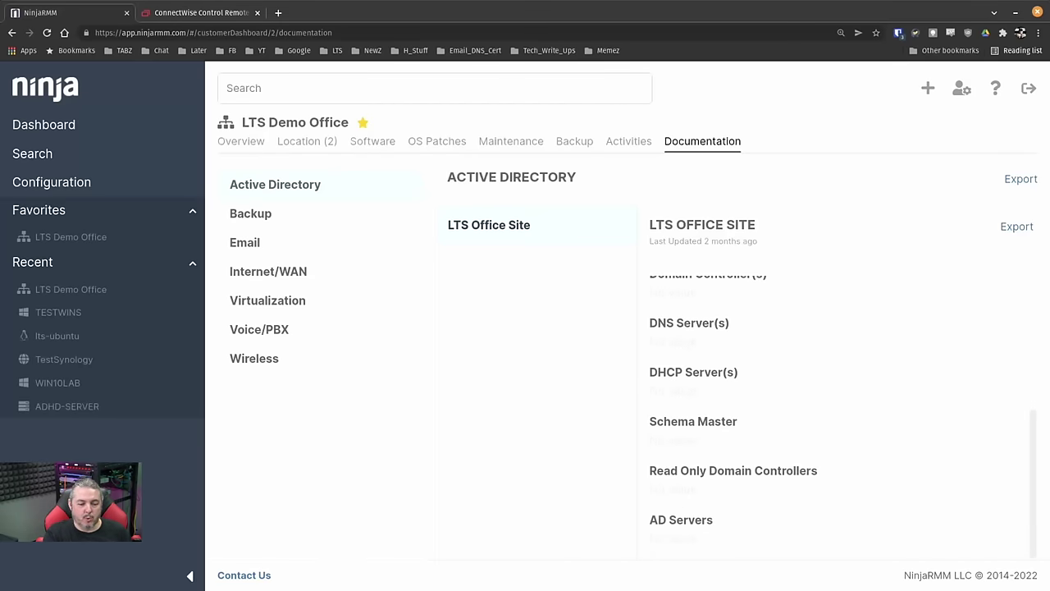
Review Backup, Email, Internet/WAN, Virtualization, Voice/PBX and Wireless docs, then return to Overview
click(236, 217)
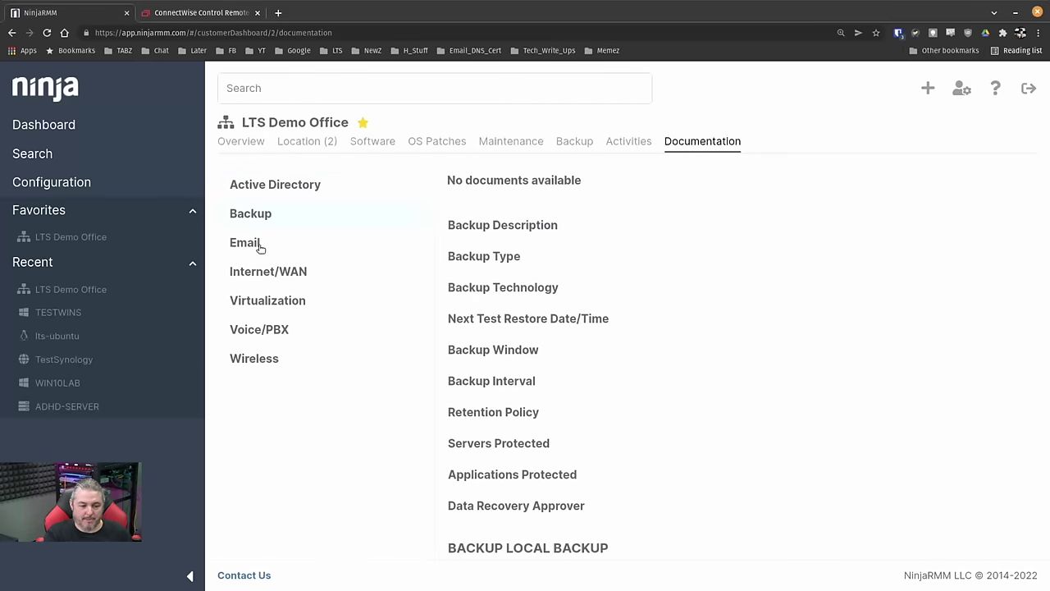
click(258, 245)
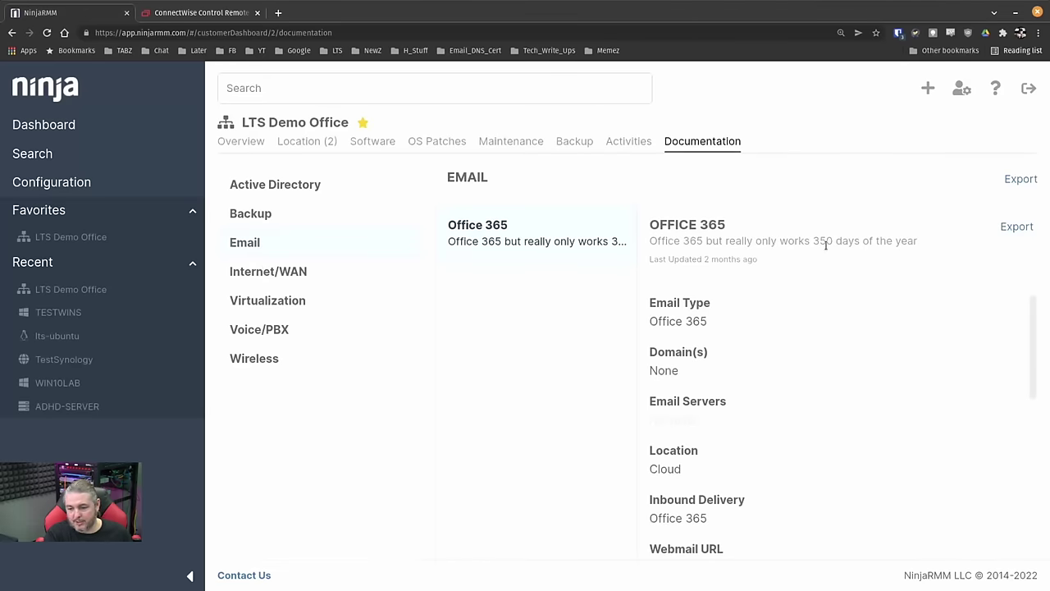
click(292, 272)
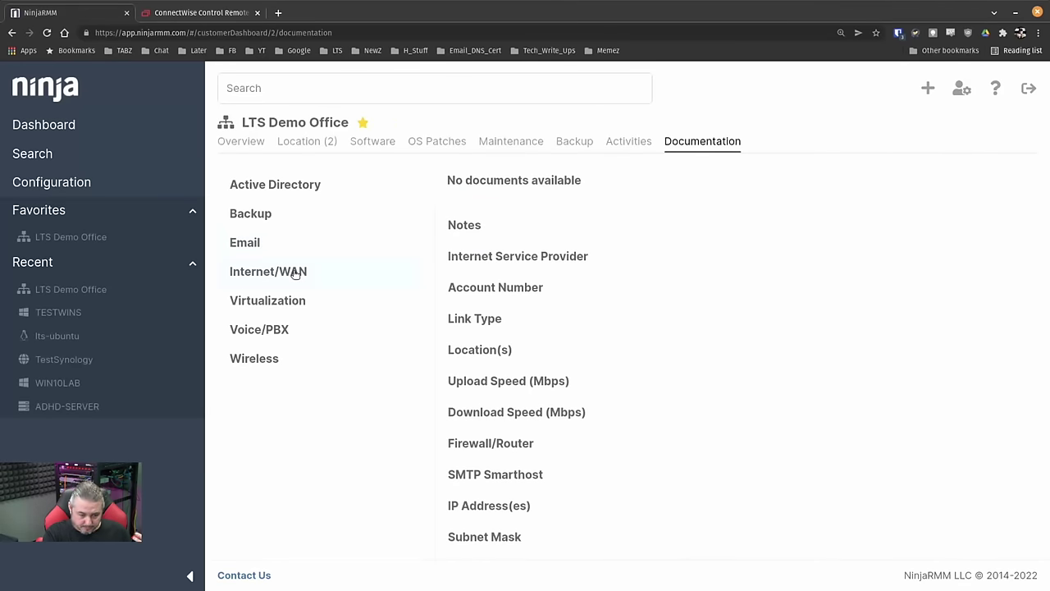
click(298, 302)
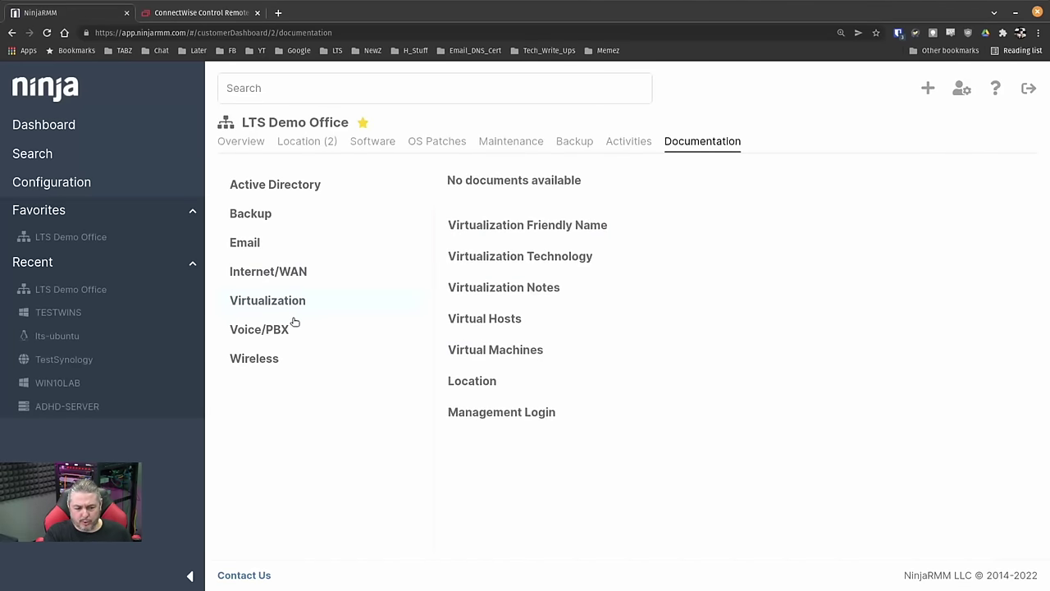
click(293, 326)
click(277, 366)
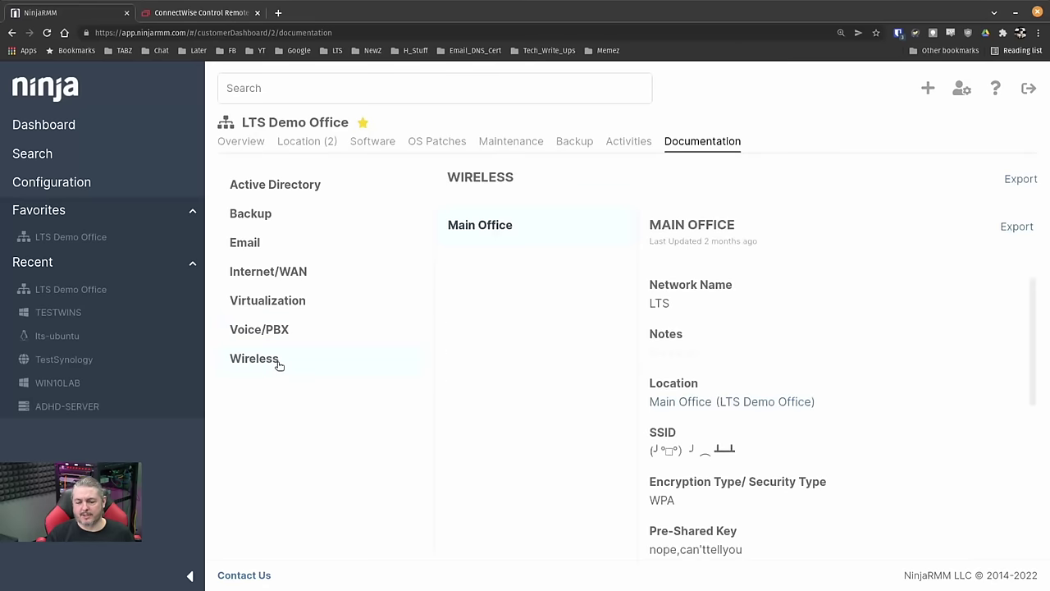
scroll(755, 433, down, 2)
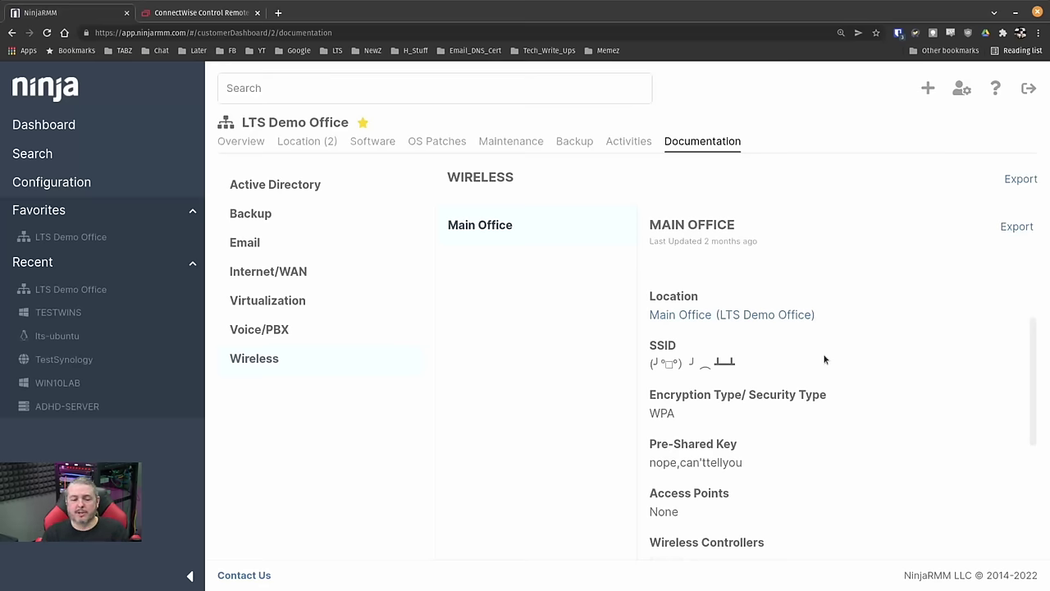
click(238, 143)
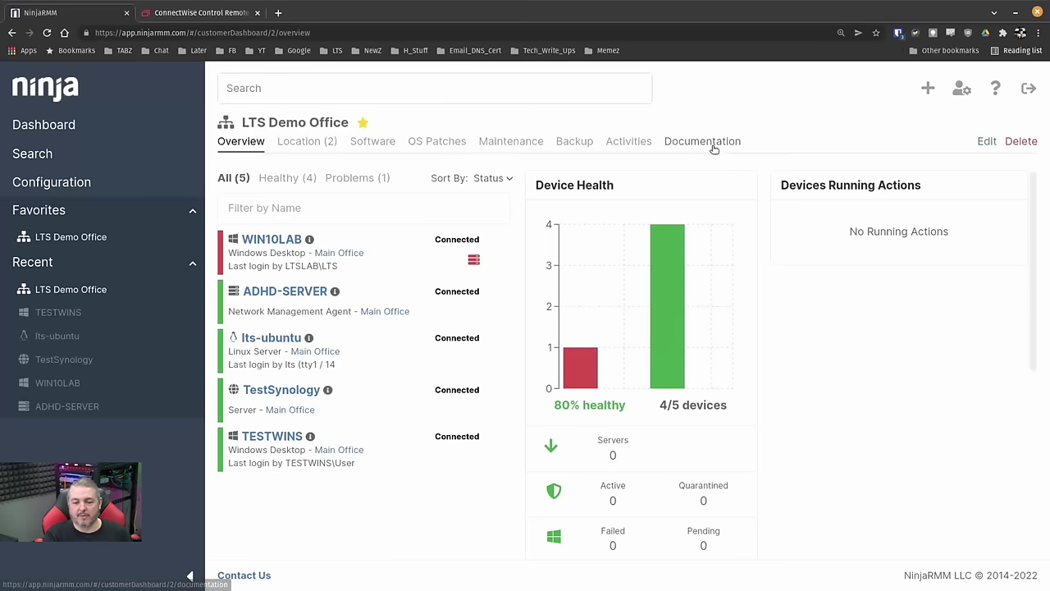
Open the lts-ubuntu device dashboard from the LTS Demo Office overview
click(707, 144)
click(246, 142)
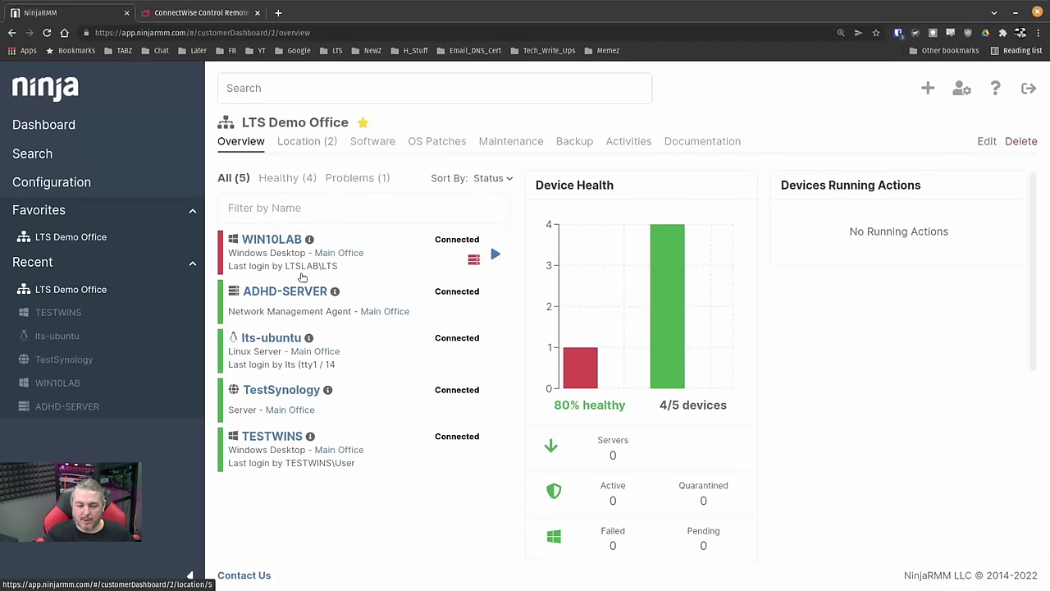
click(260, 339)
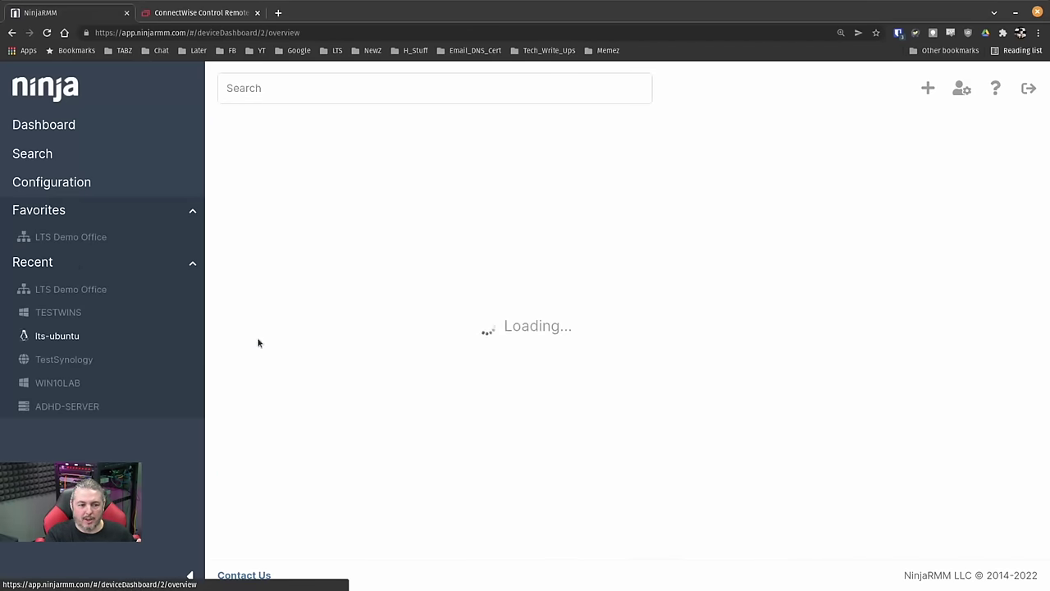
Open TESTWINS in a second tab, then show lts-ubuntu's Software inventory page
click(203, 32)
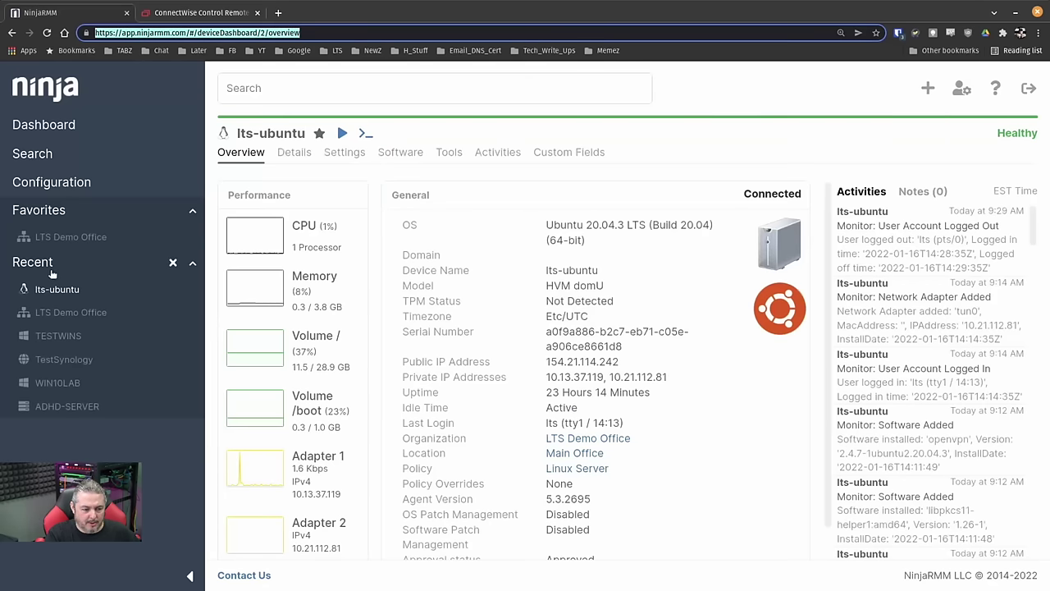
middle_click(49, 341)
click(329, 12)
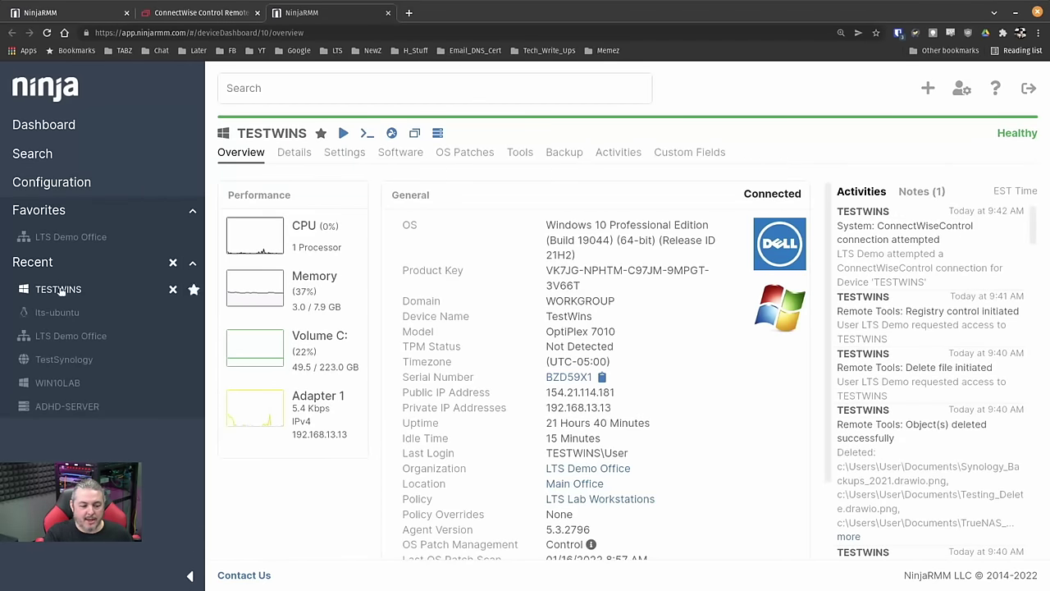
click(66, 312)
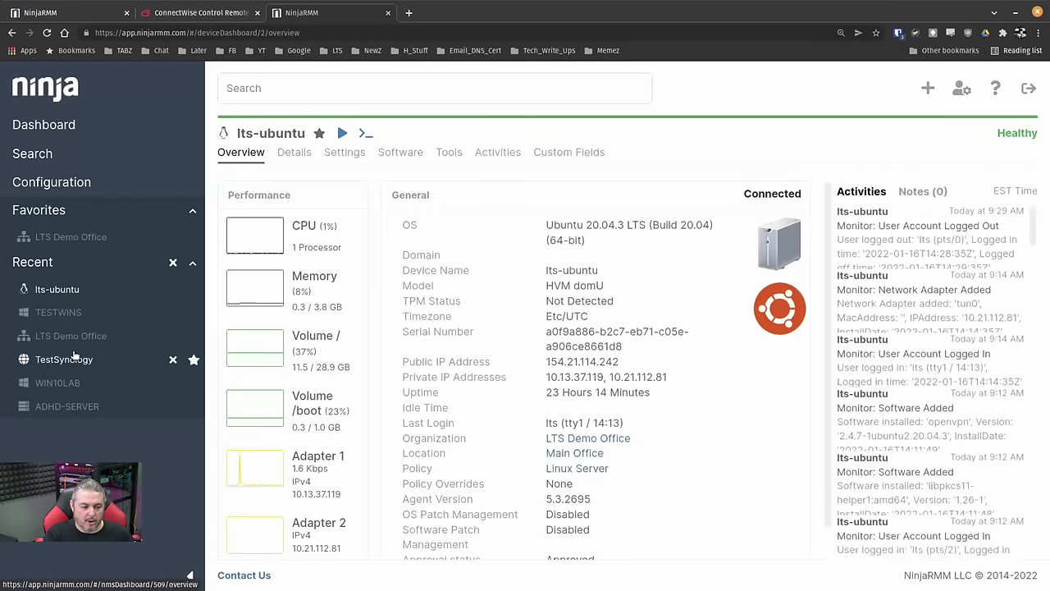
click(69, 337)
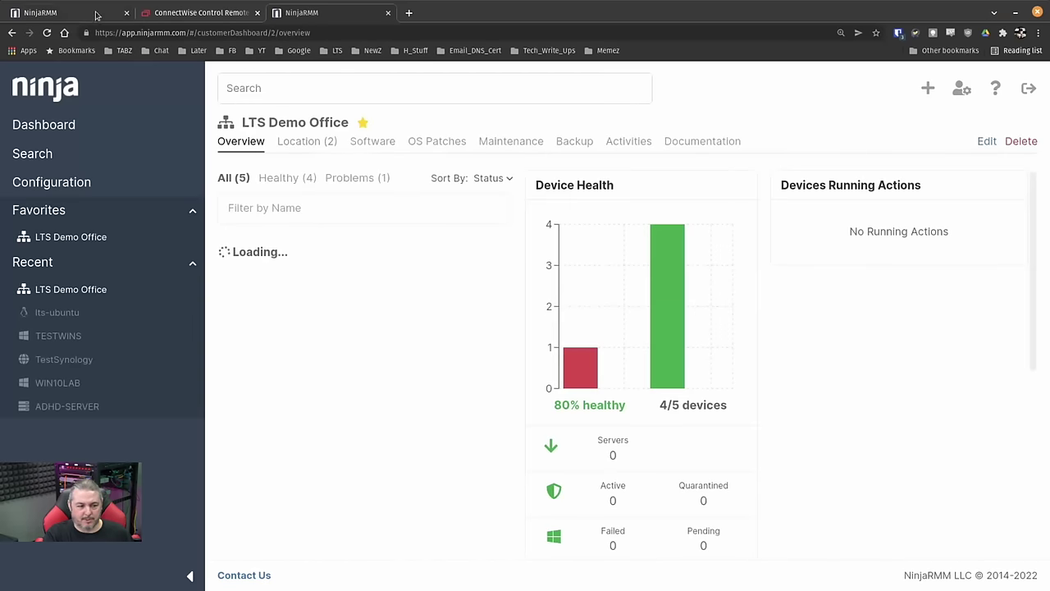
click(90, 14)
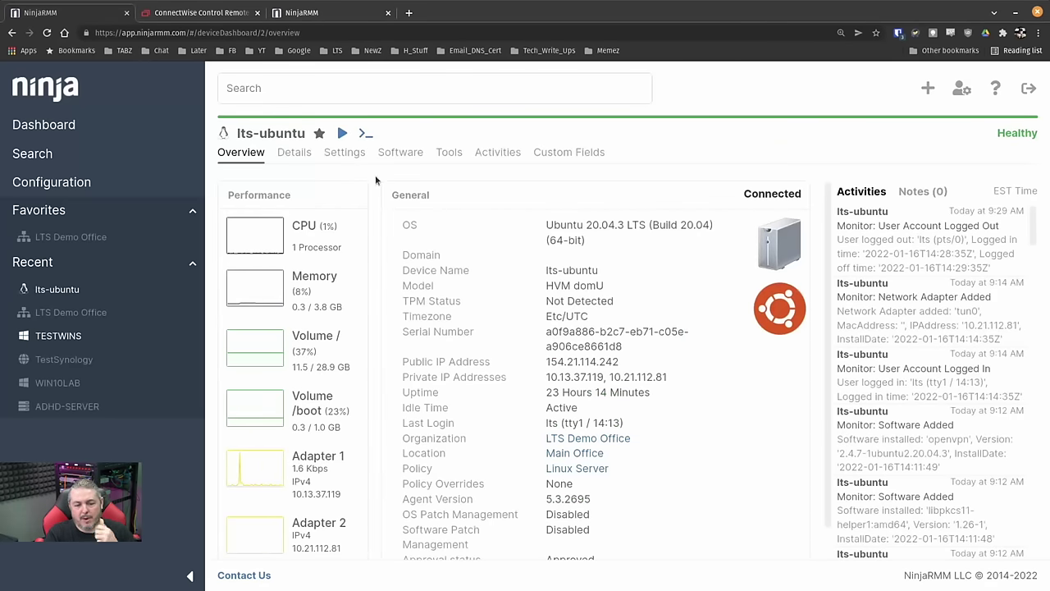
click(417, 153)
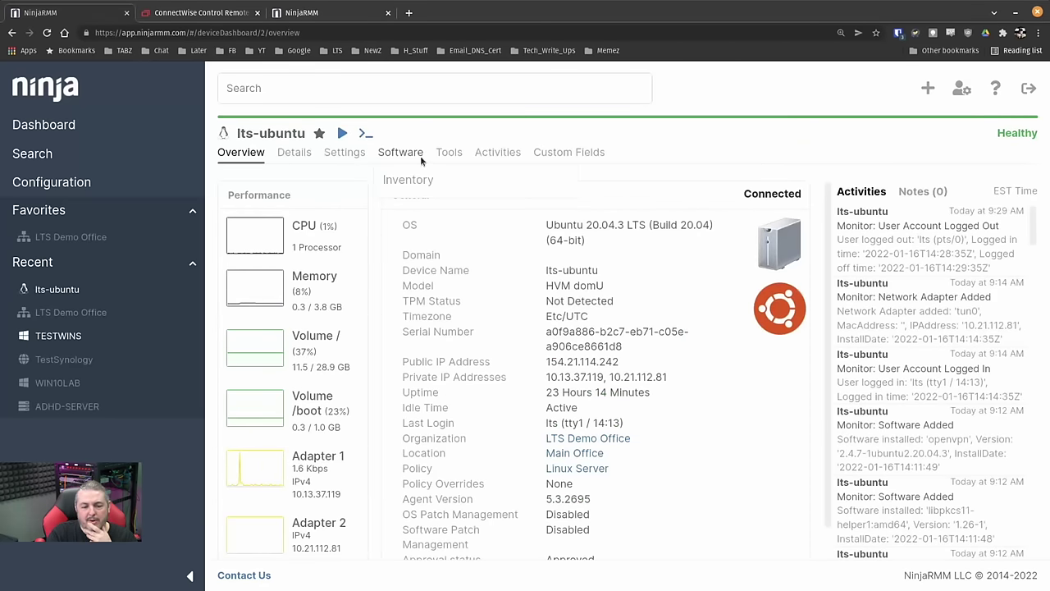
Copy the lts-ubuntu software inventory page's web address to the clipboard
click(365, 33)
right_click(365, 35)
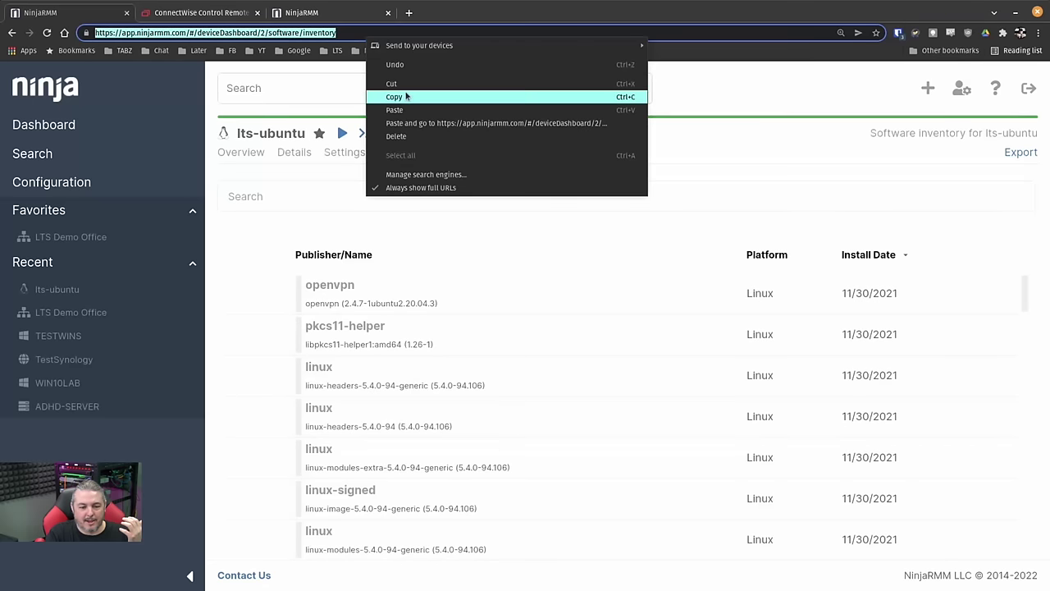
click(405, 97)
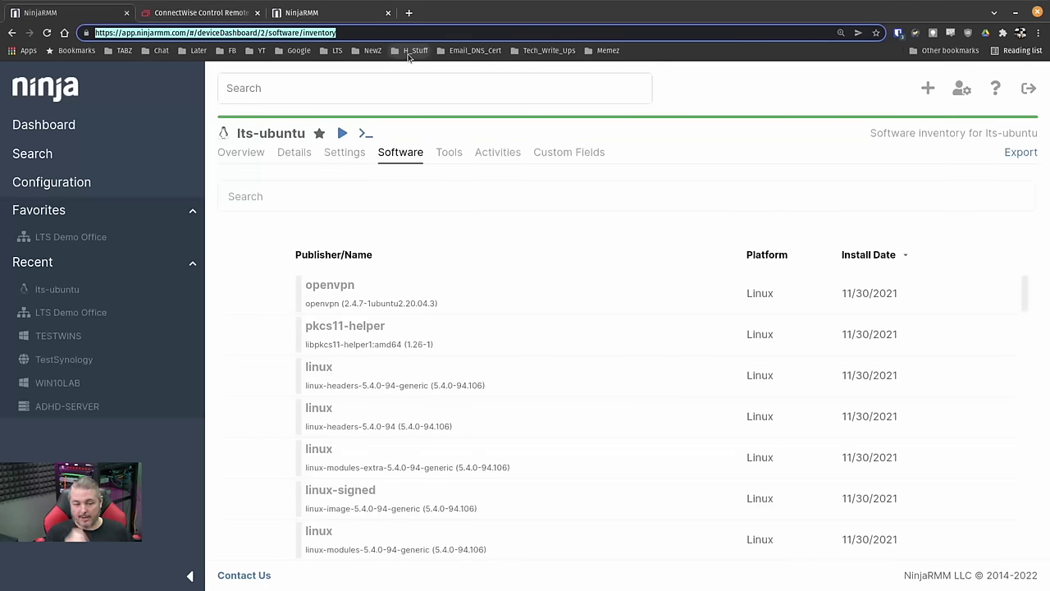
Open lts-ubuntu's Files tool and browse into the /BOOT/grub folder
mouse_move(449, 158)
click(460, 210)
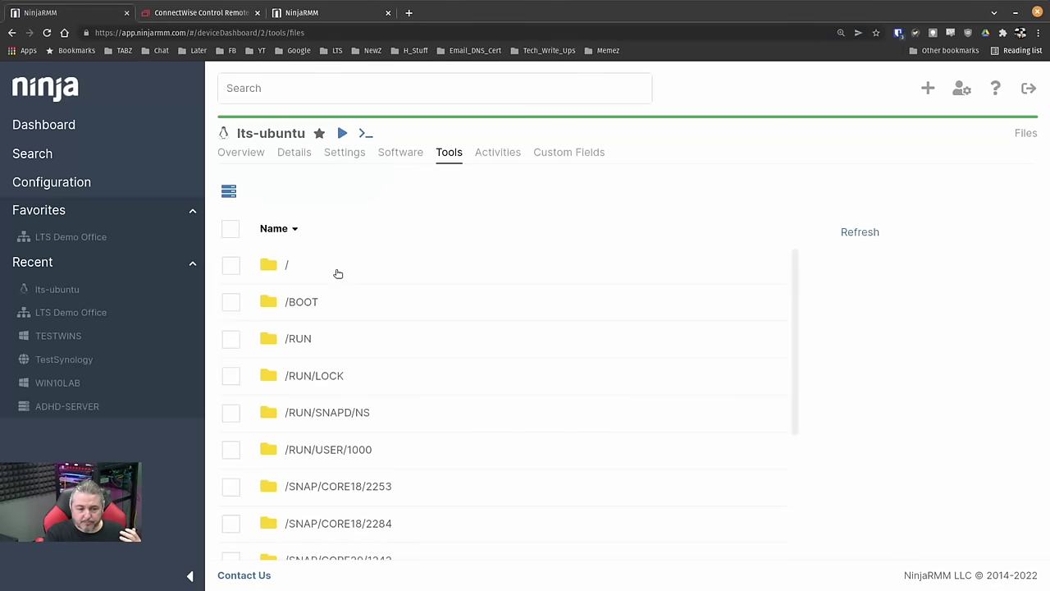
click(339, 34)
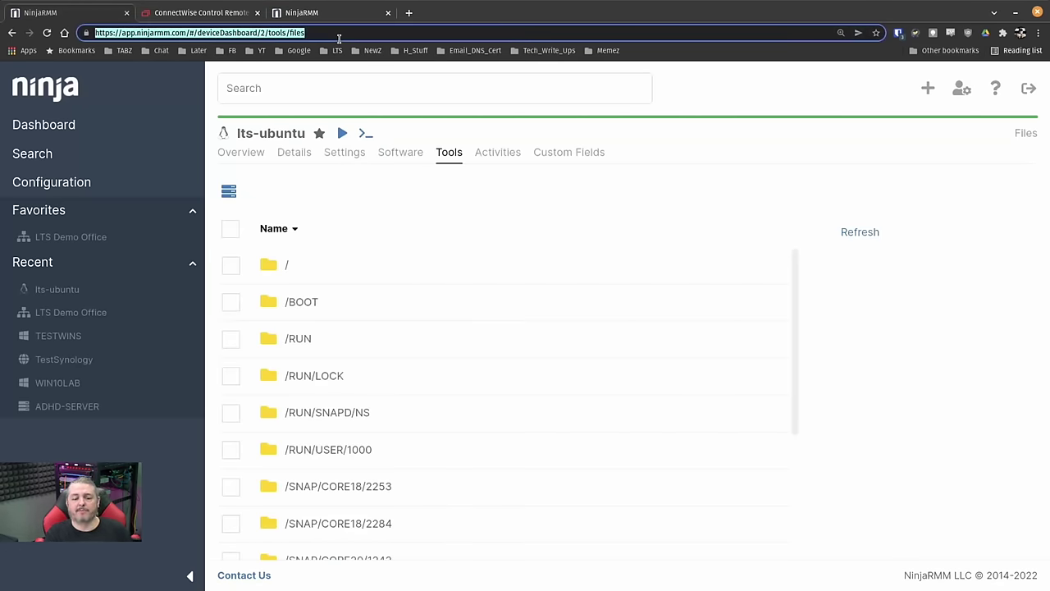
click(304, 303)
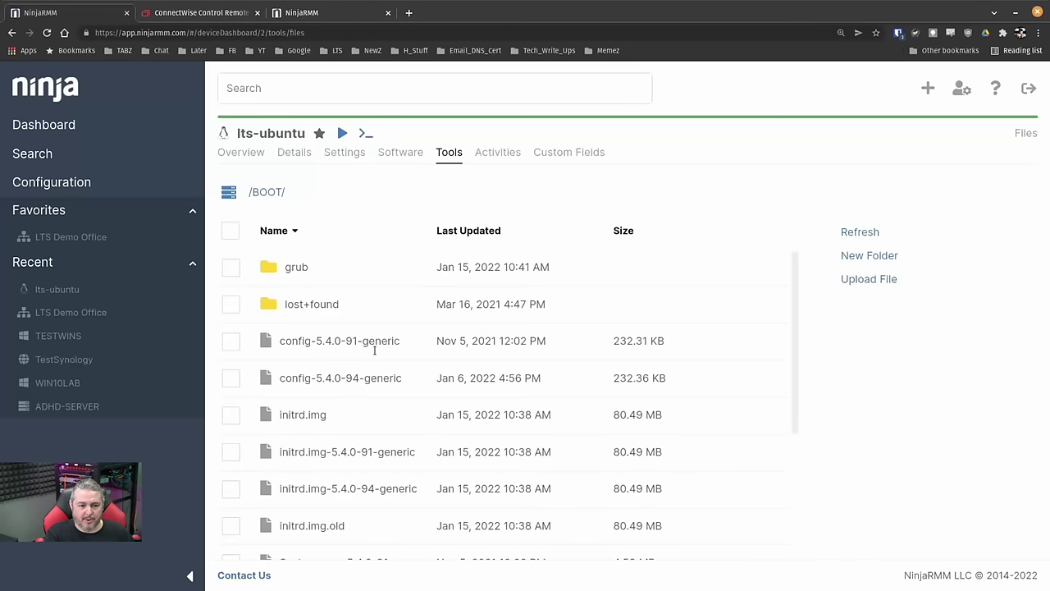
click(294, 271)
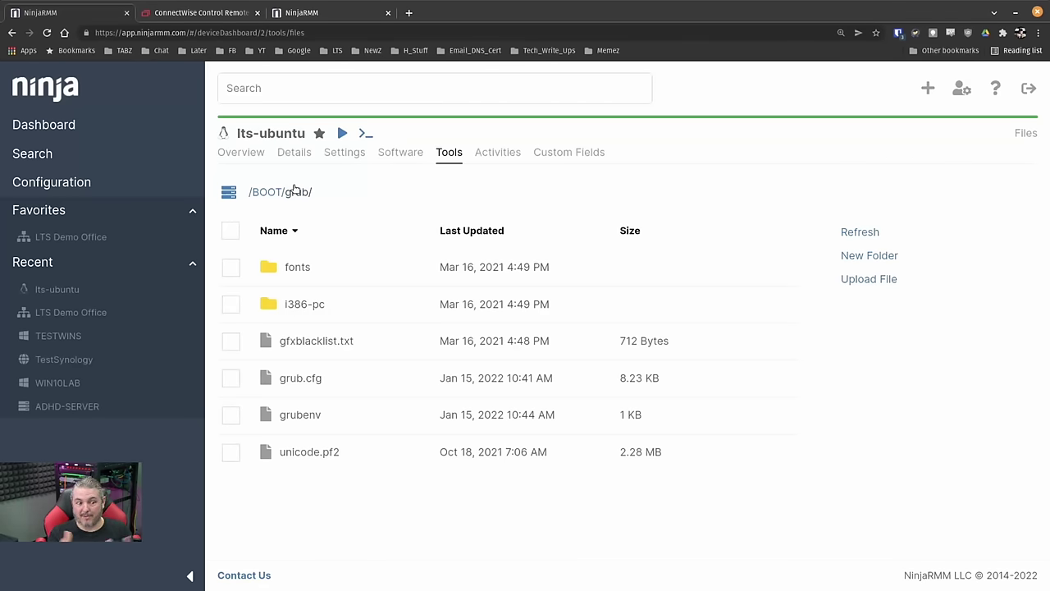
Go to LTS Demo Office, close the duplicate third tab, and open the lts-ubuntu dashboard
click(74, 237)
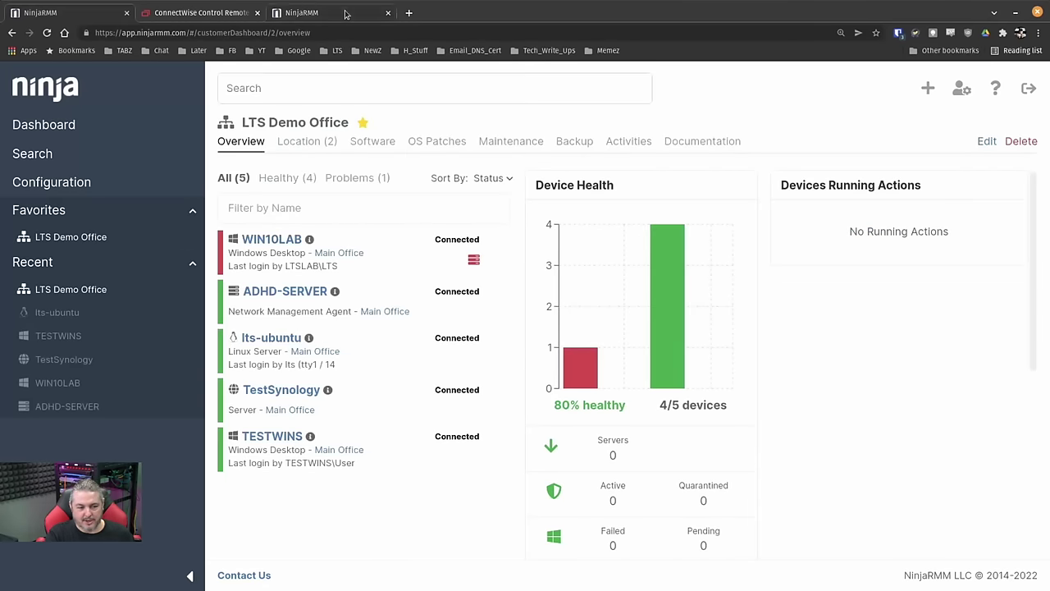
middle_click(302, 12)
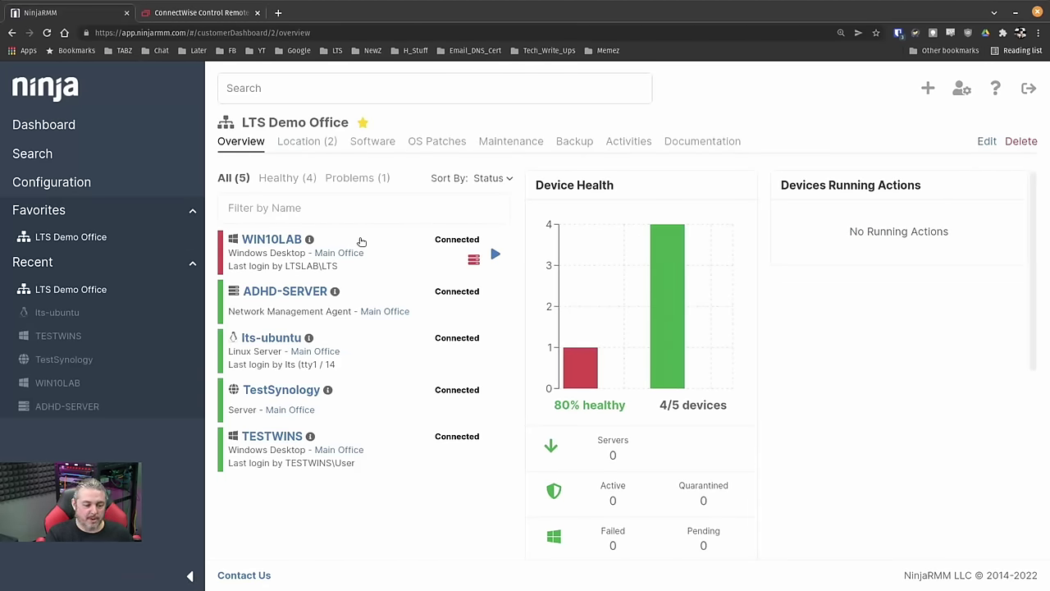
click(56, 318)
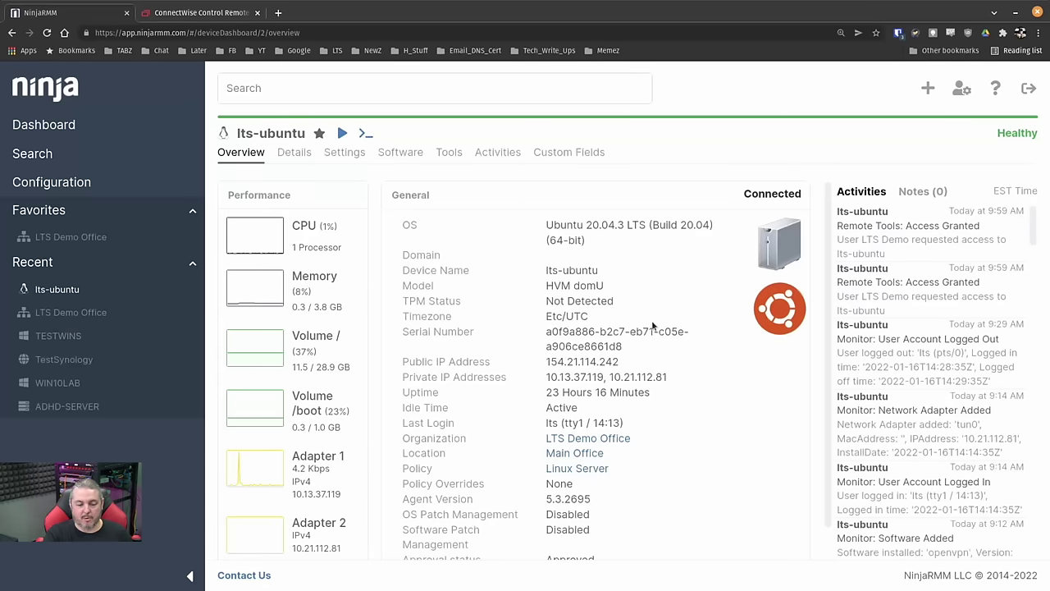
scroll(654, 326, down, 1)
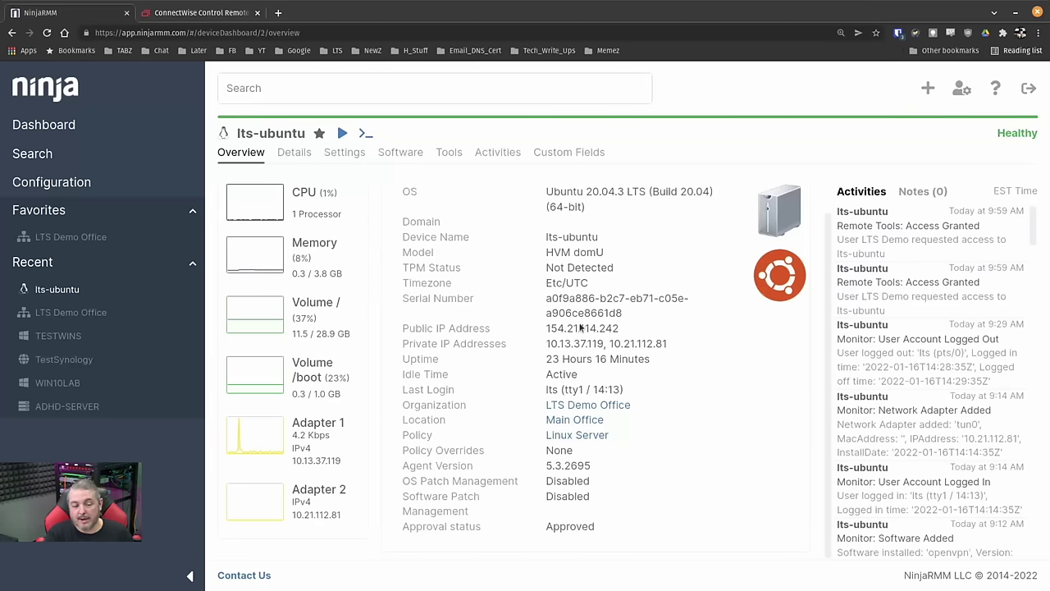
Show lts-ubuntu's Software Inventory sorted by the Install Date column
click(405, 189)
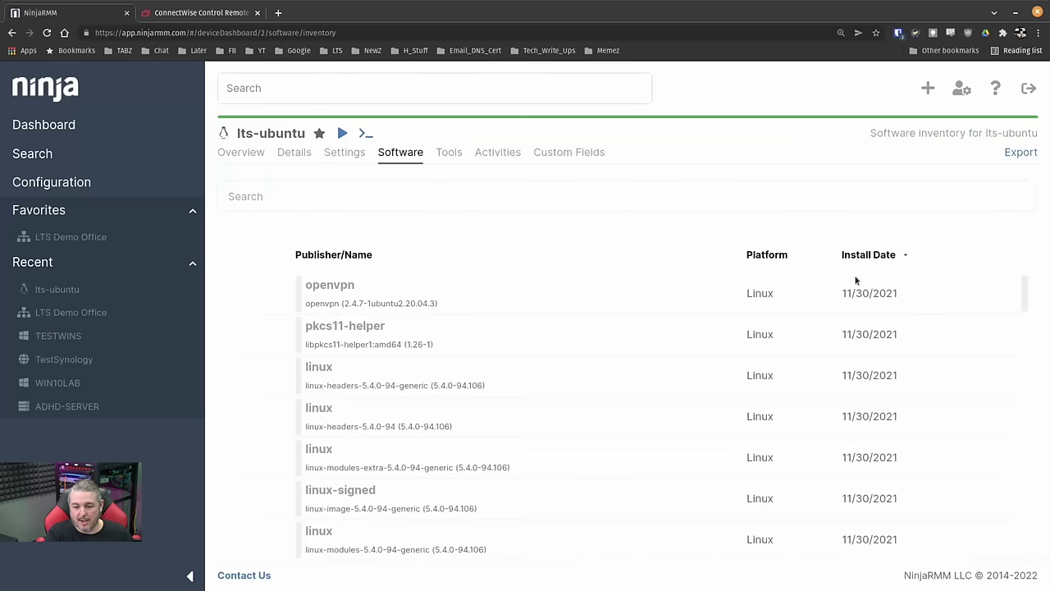
click(878, 257)
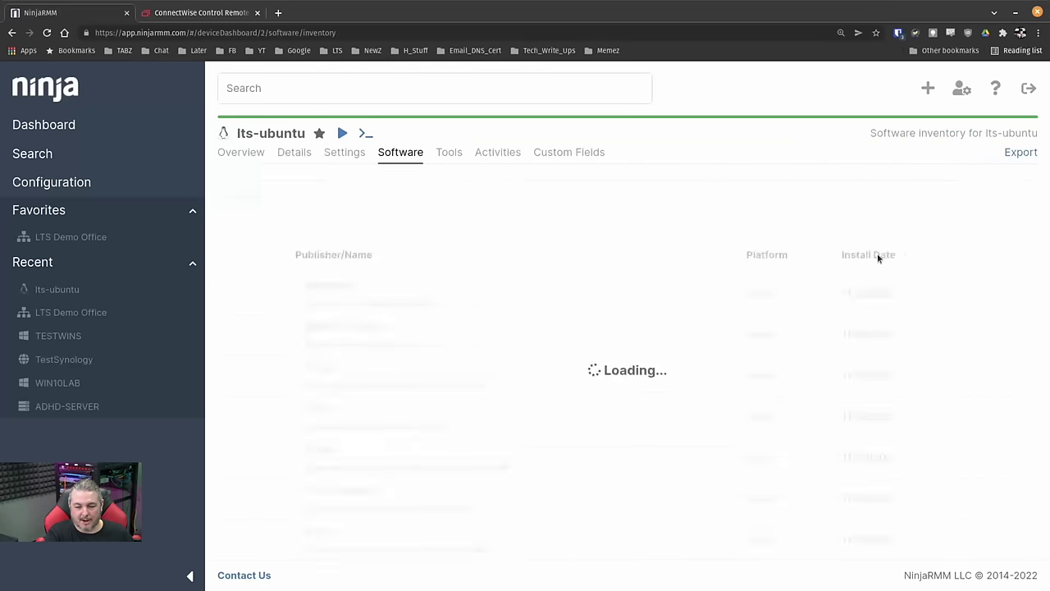
scroll(592, 347, down, 5)
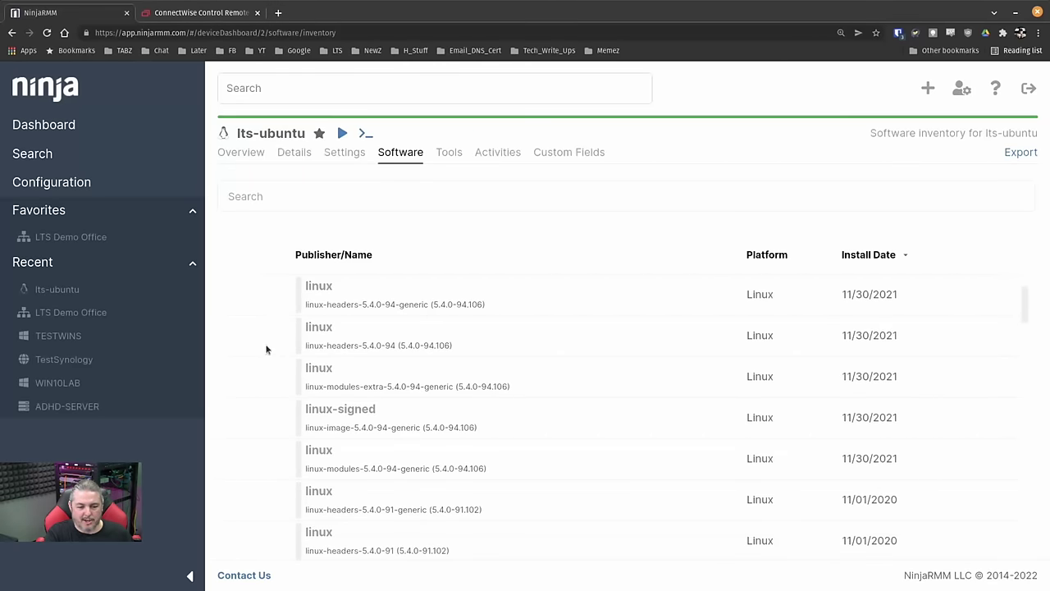
scroll(664, 427, down, 3)
scroll(610, 427, up, 6)
mouse_move(477, 157)
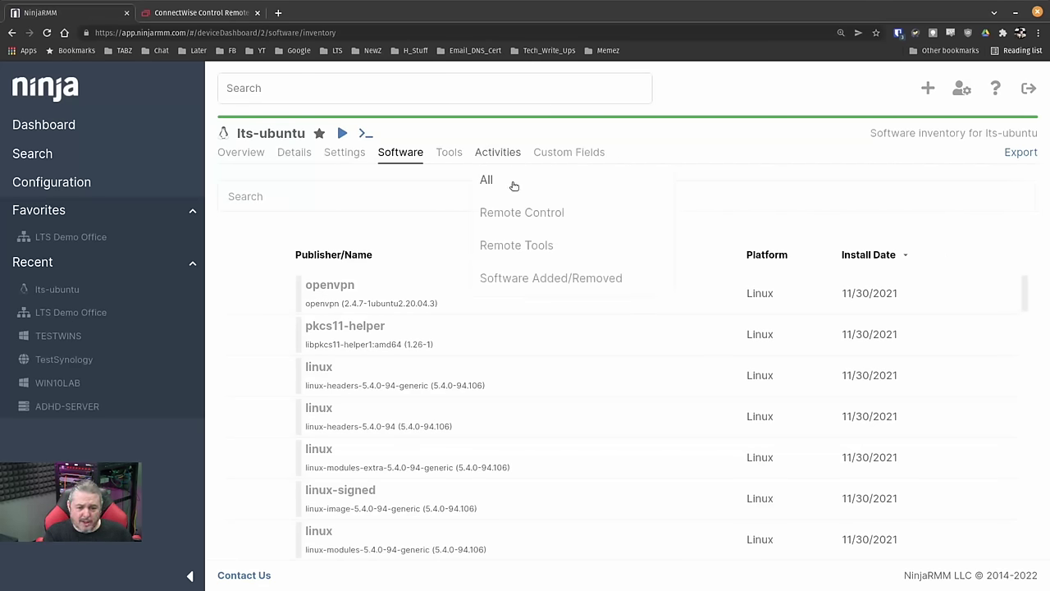
View all of lts-ubuntu's activities, scrolling through logins, access grants and reboots
click(507, 185)
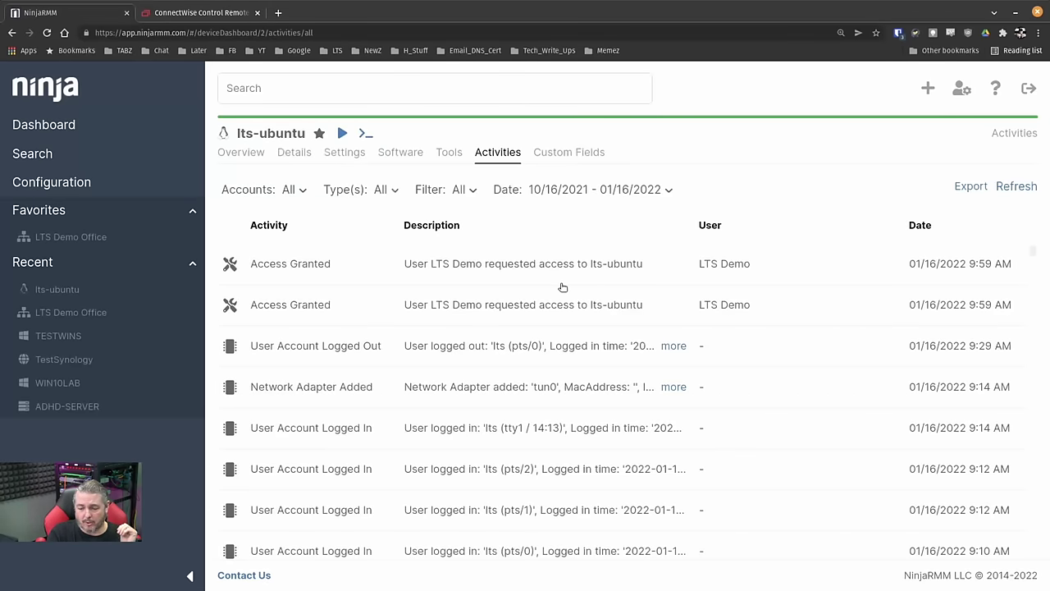
scroll(562, 286, down, 1)
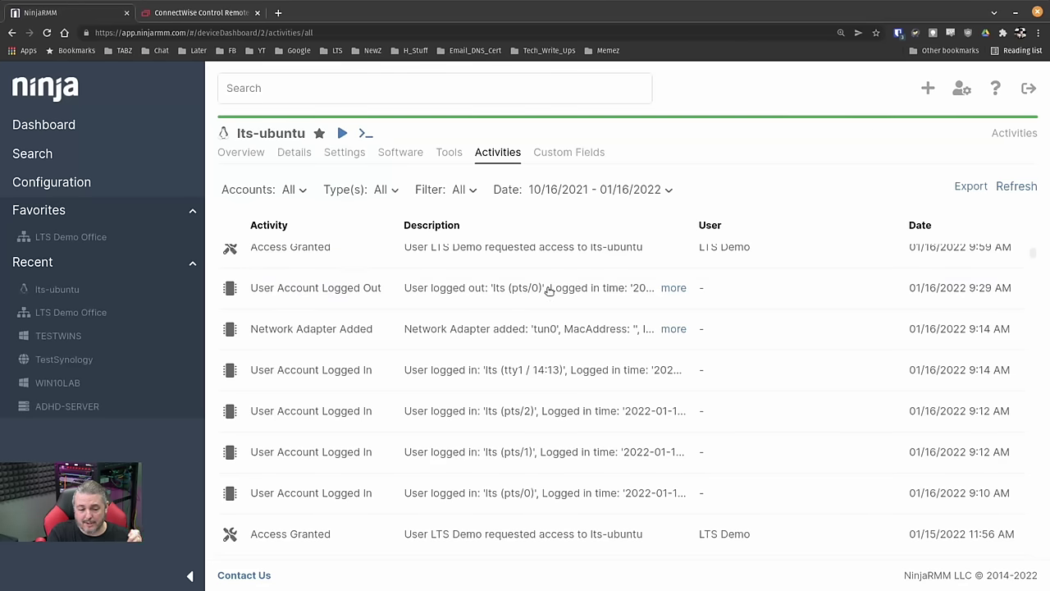
scroll(480, 295, down, 2)
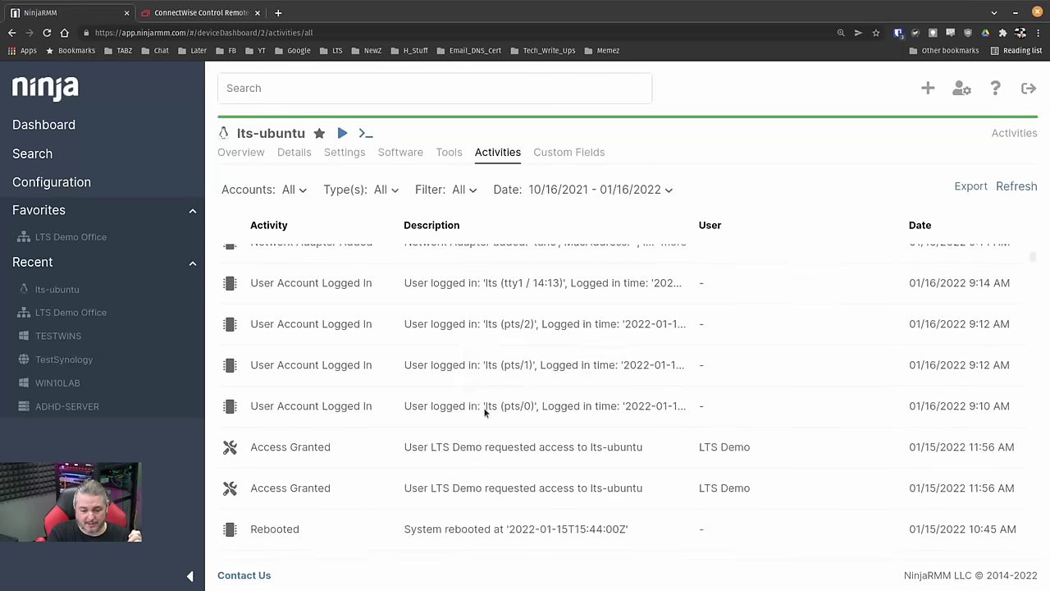
scroll(551, 367, down, 1)
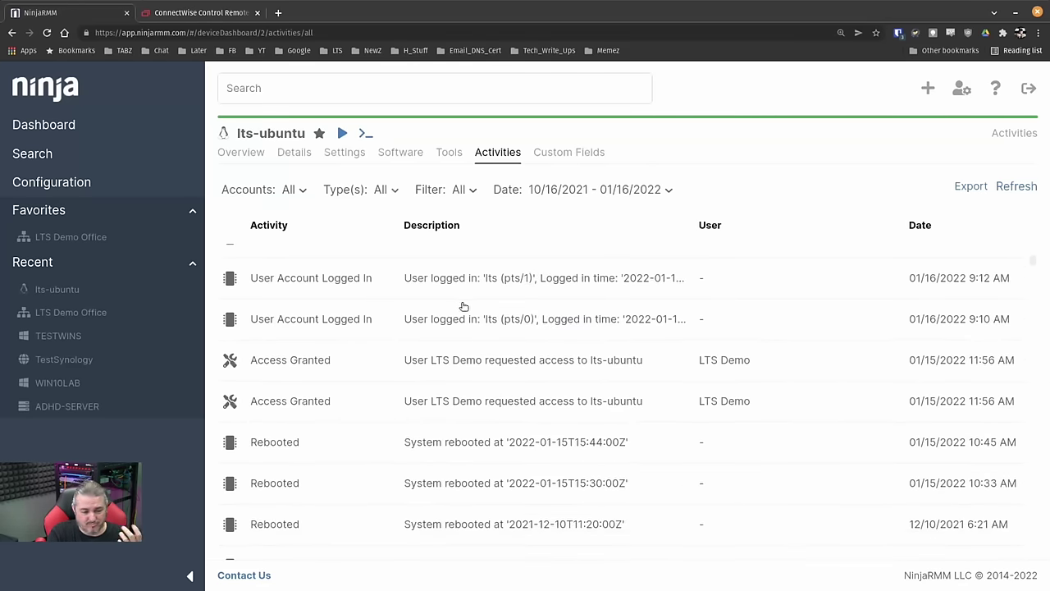
scroll(462, 304, up, 2)
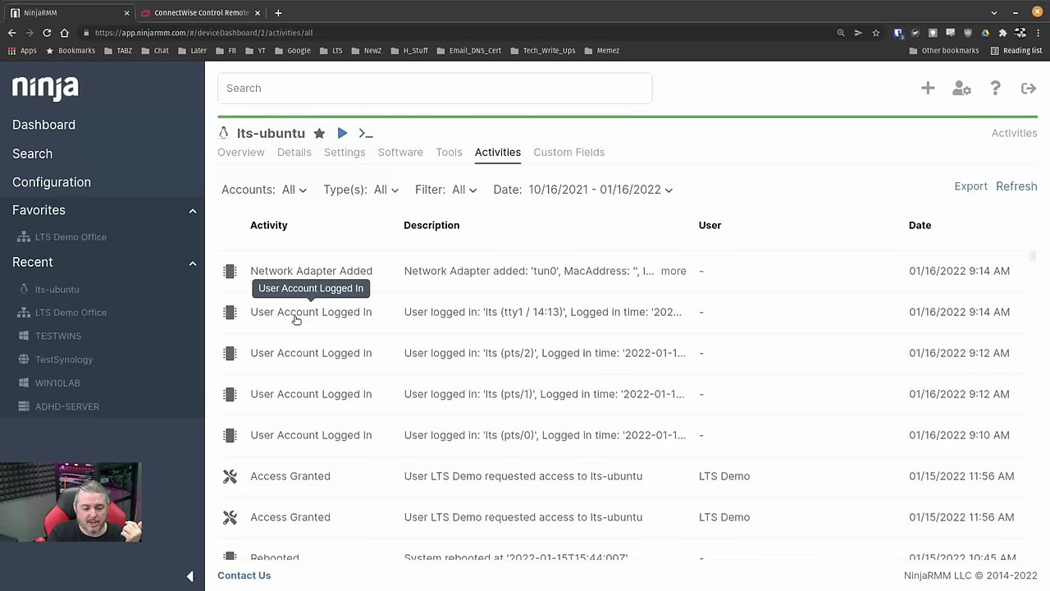
scroll(294, 315, down, 3)
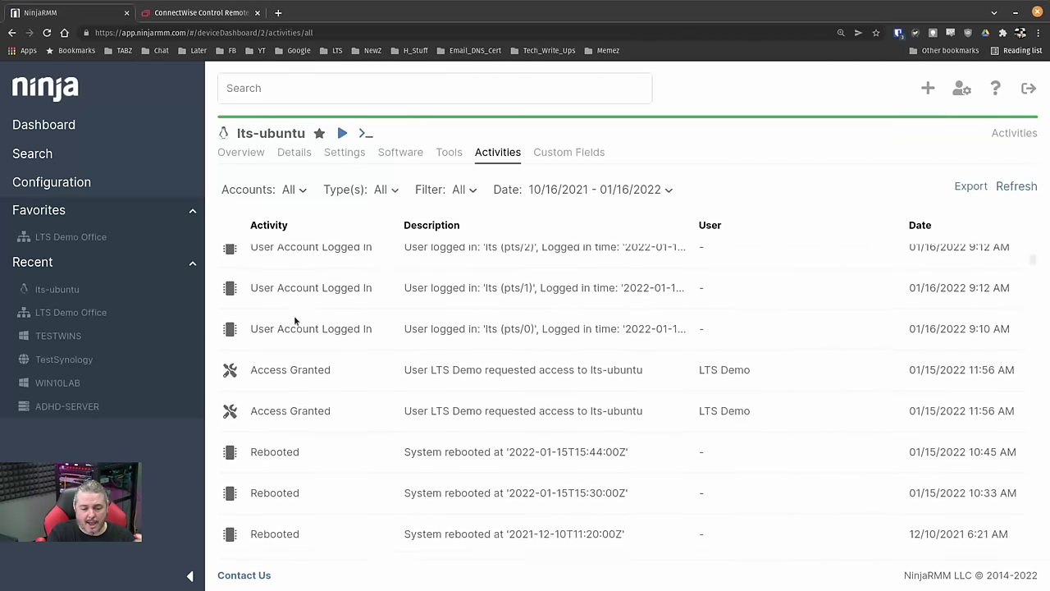
Start a remote Terminal session on lts-ubuntu, then cancel the Verify MFA prompt
click(342, 133)
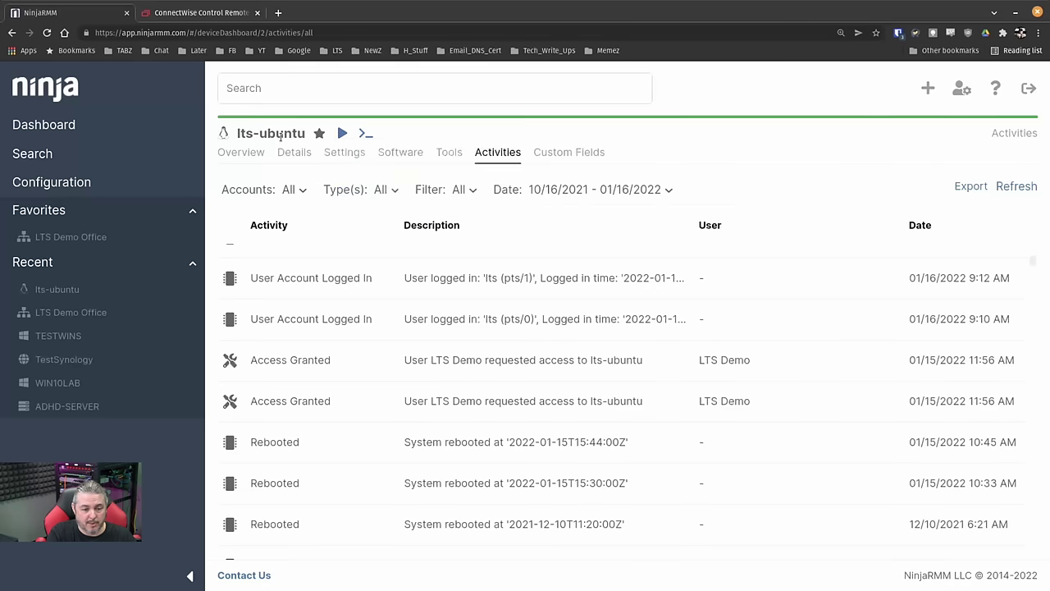
click(366, 133)
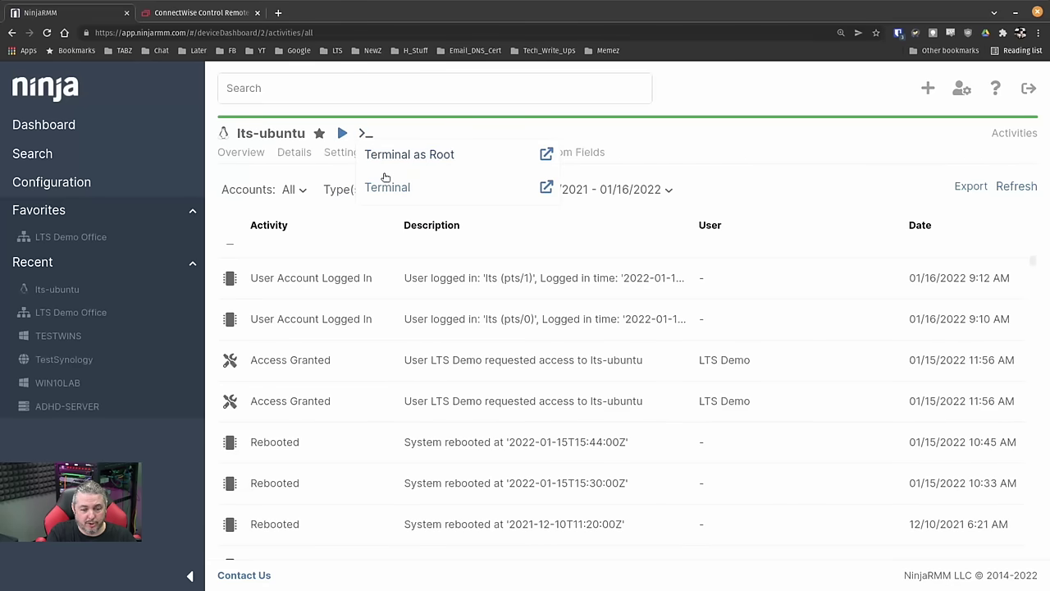
click(405, 154)
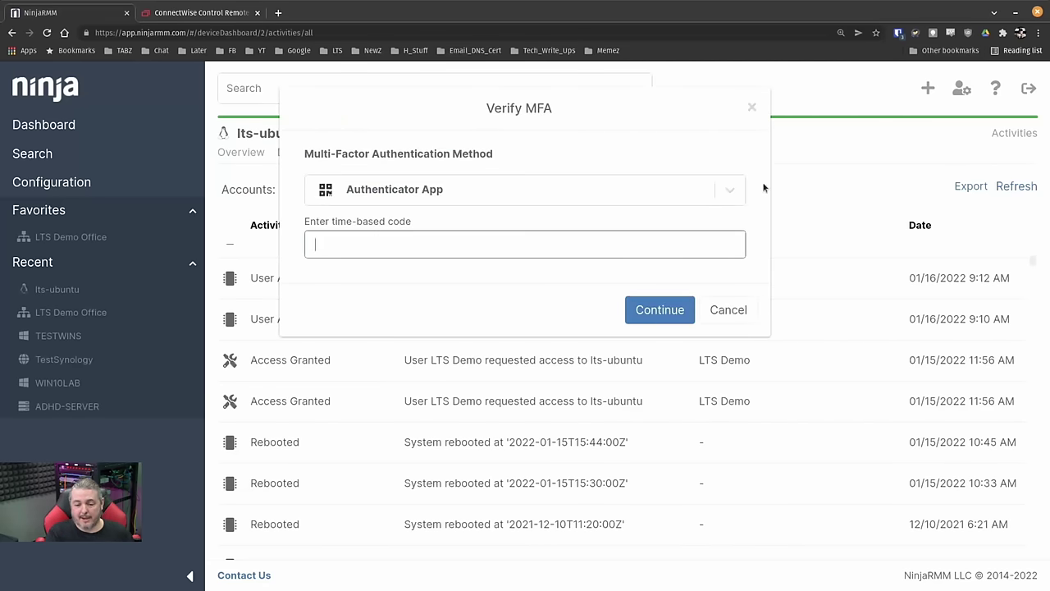
click(727, 301)
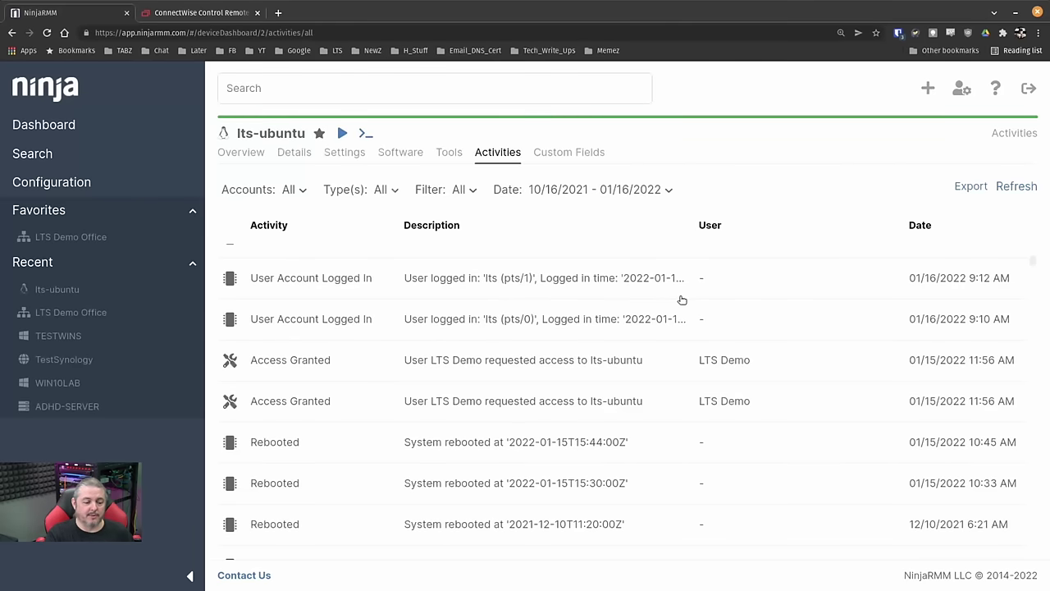
Open the TestSynology device overview and review its hardware and network details
click(62, 361)
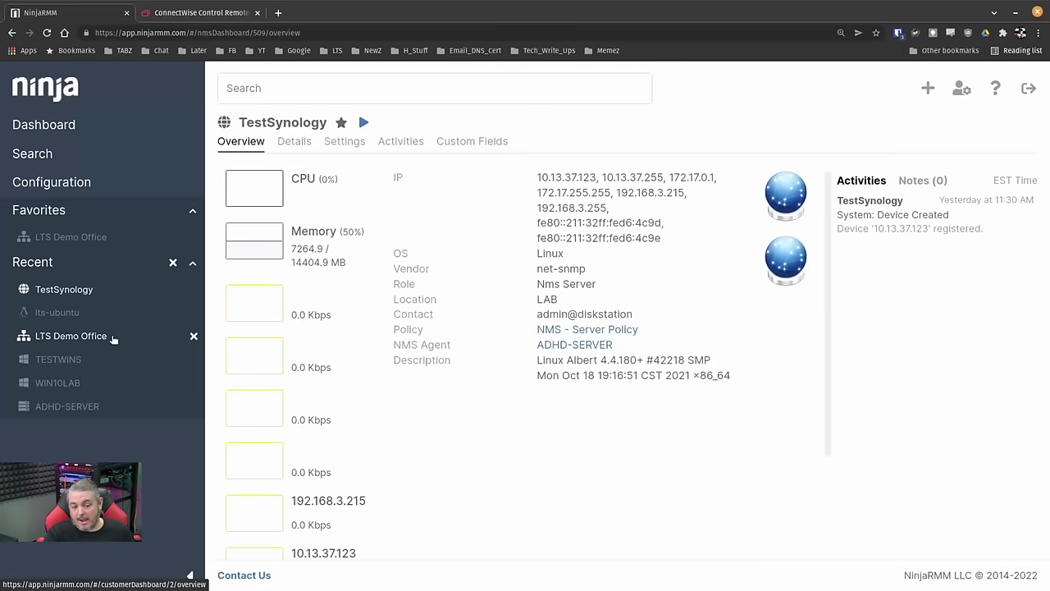
scroll(525, 402, down, 3)
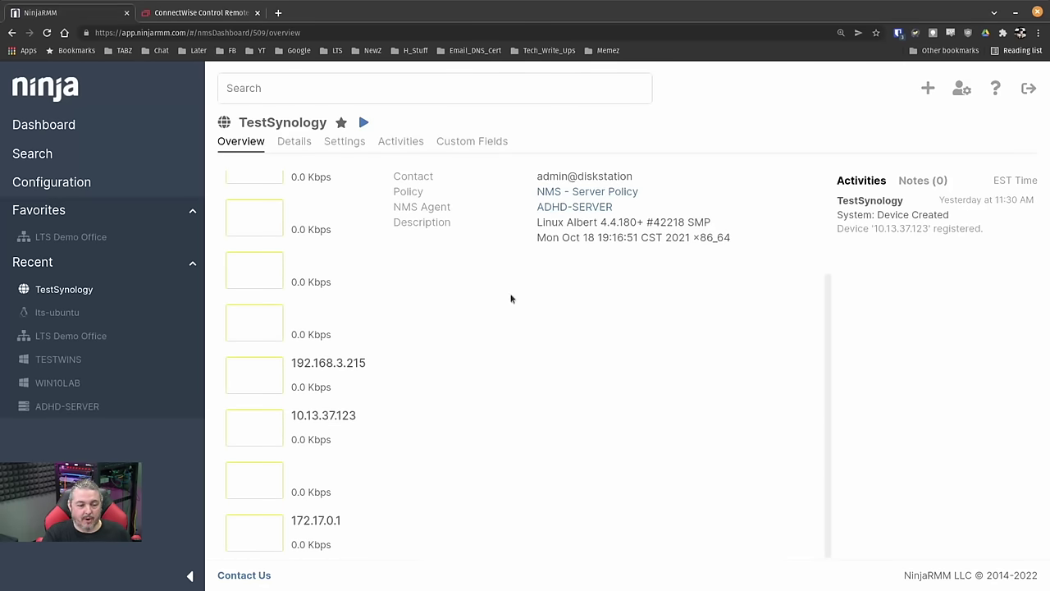
click(293, 142)
scroll(598, 375, down, 15)
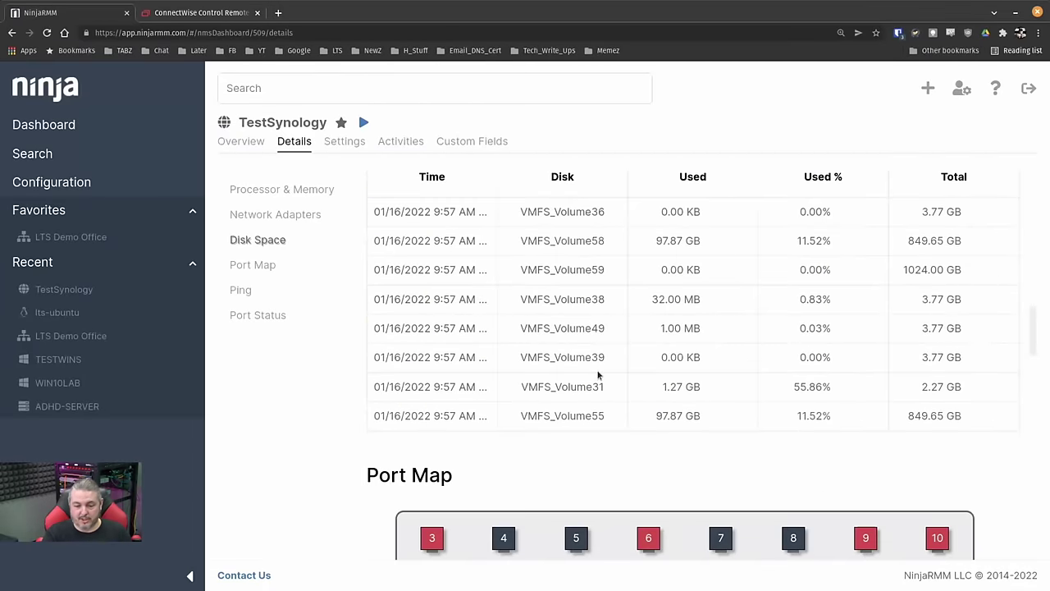
scroll(599, 375, up, 2)
scroll(597, 370, down, 3)
scroll(598, 370, down, 3)
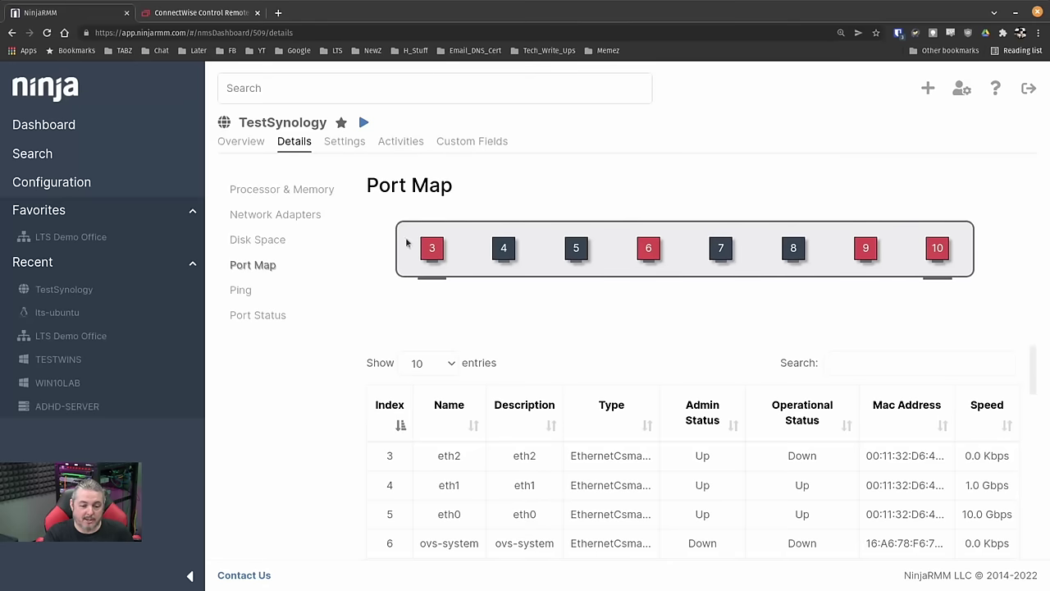
Check TestSynology's activities and custom fields, then highlight NMS Agent on its Overview
click(404, 142)
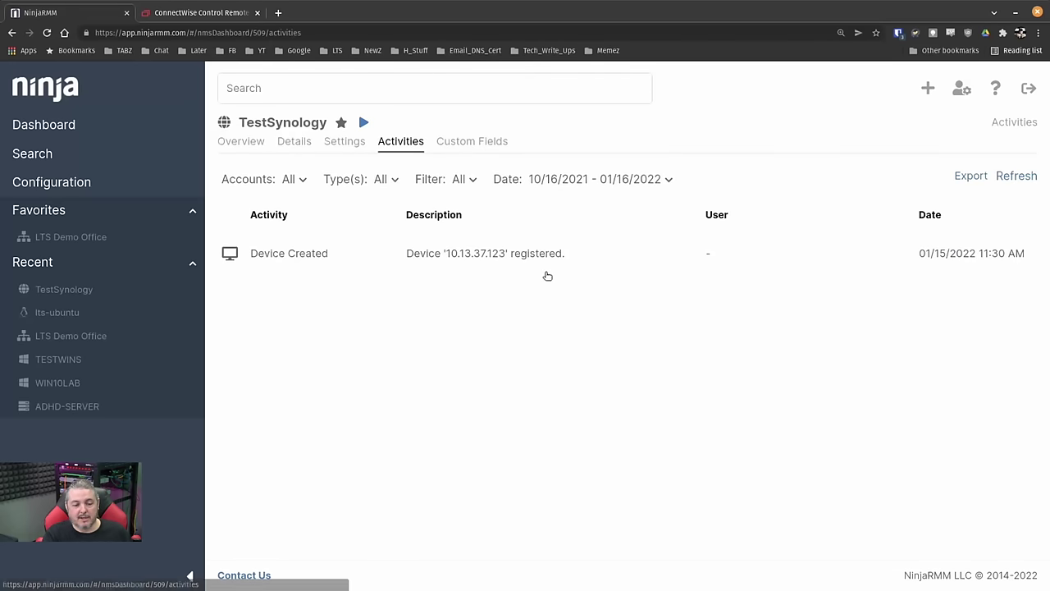
click(499, 146)
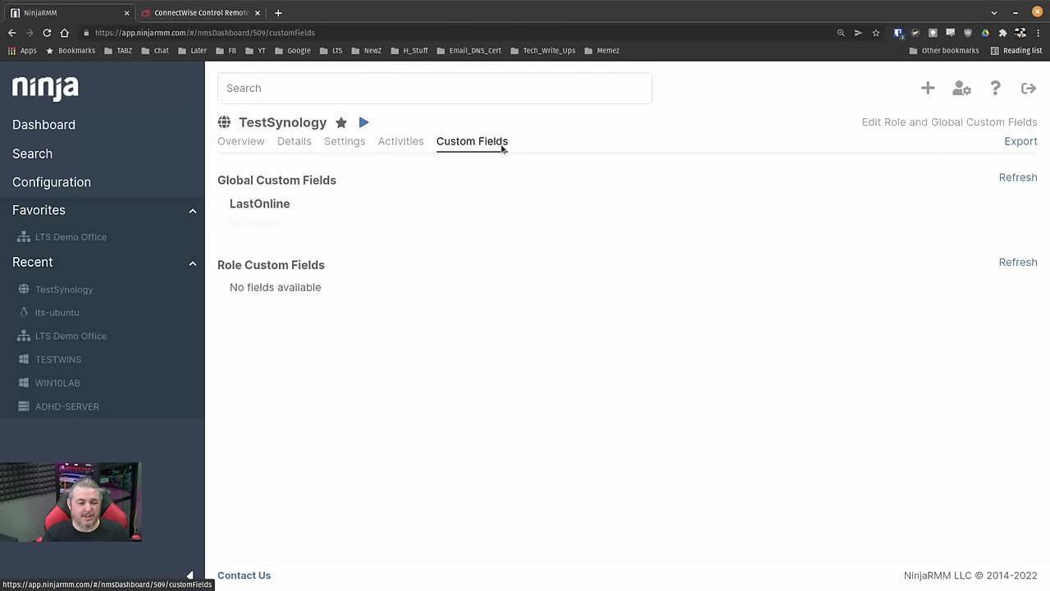
click(246, 141)
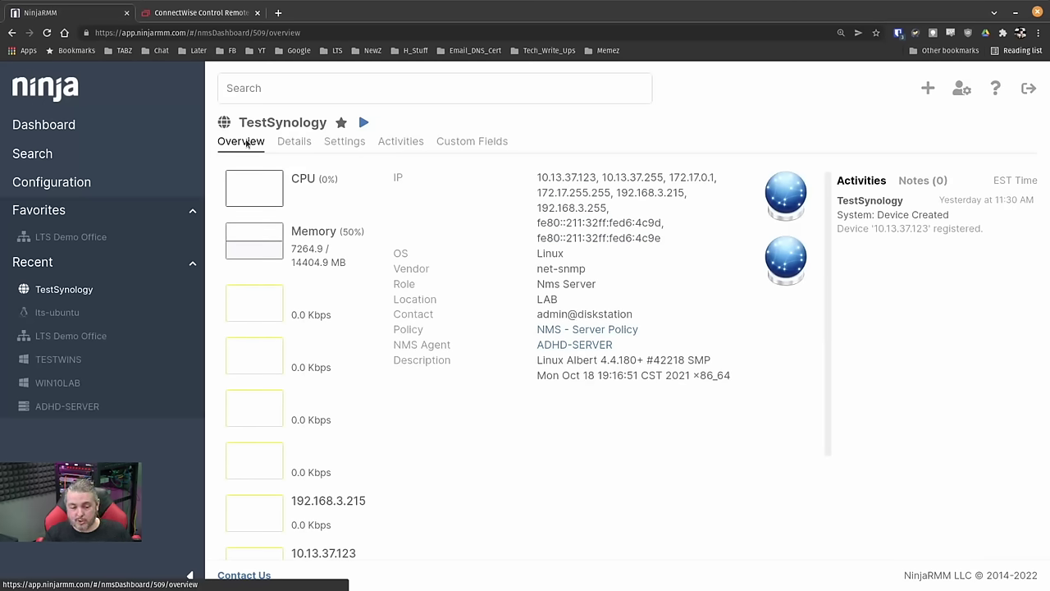
drag(395, 345, 471, 349)
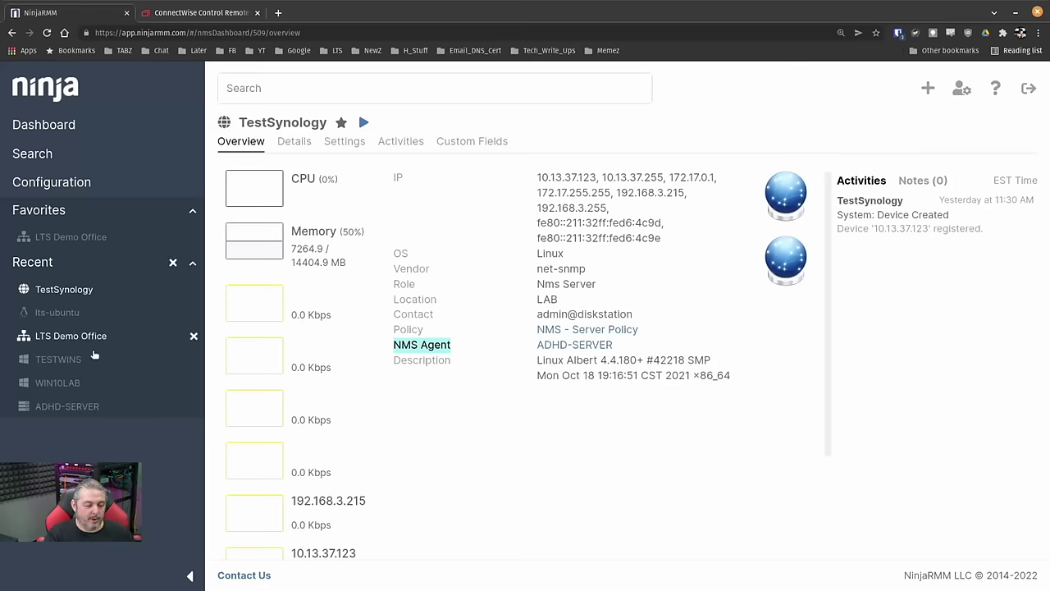
Open TESTWINS from the Recent list in the left sidebar
click(59, 360)
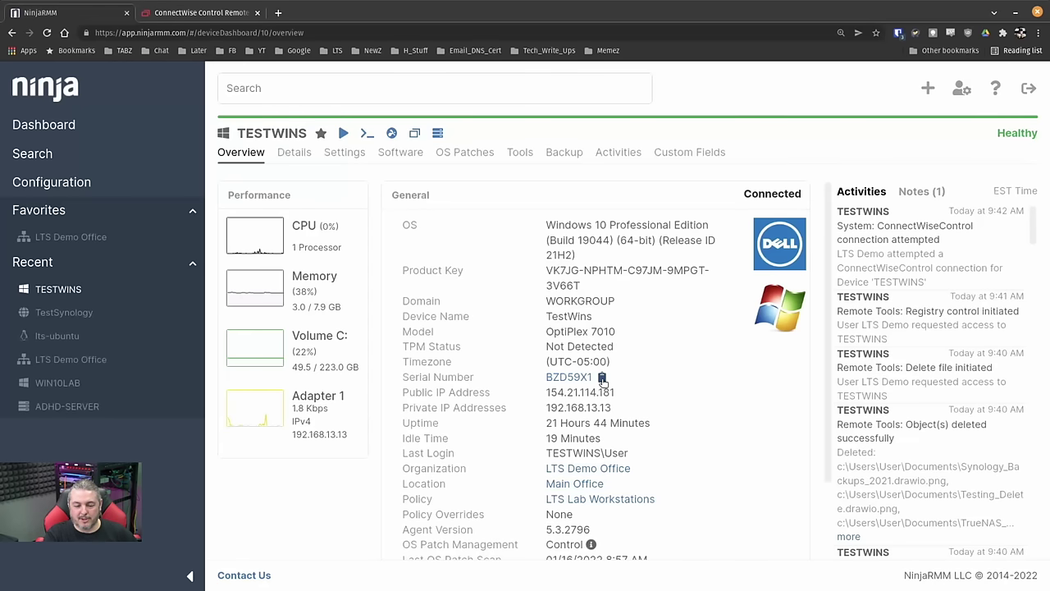
Open Dell's warranty page from the serial link and copy TESTWINS's serial number
click(572, 377)
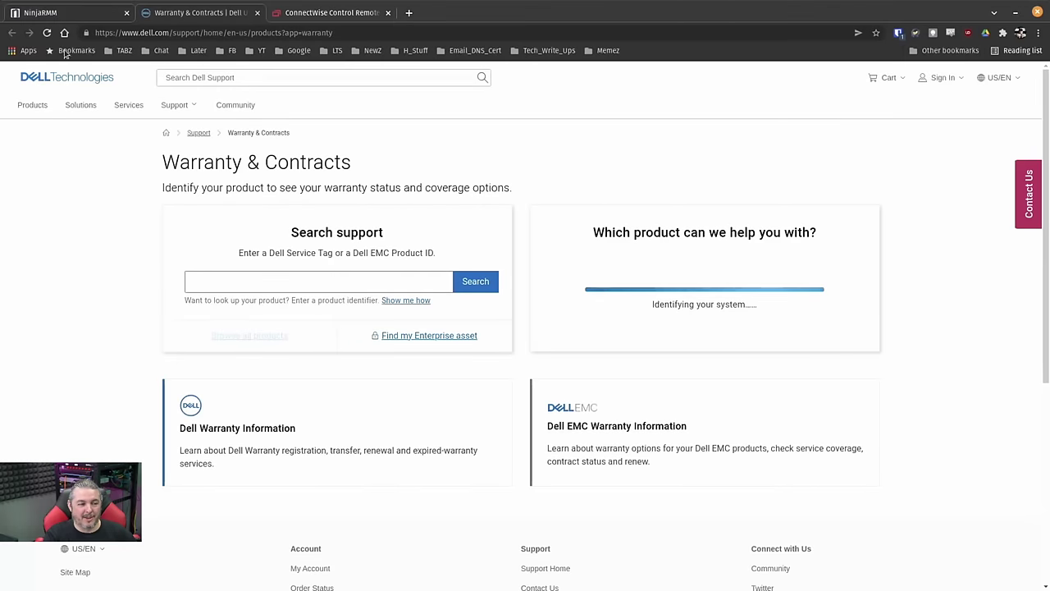
click(69, 14)
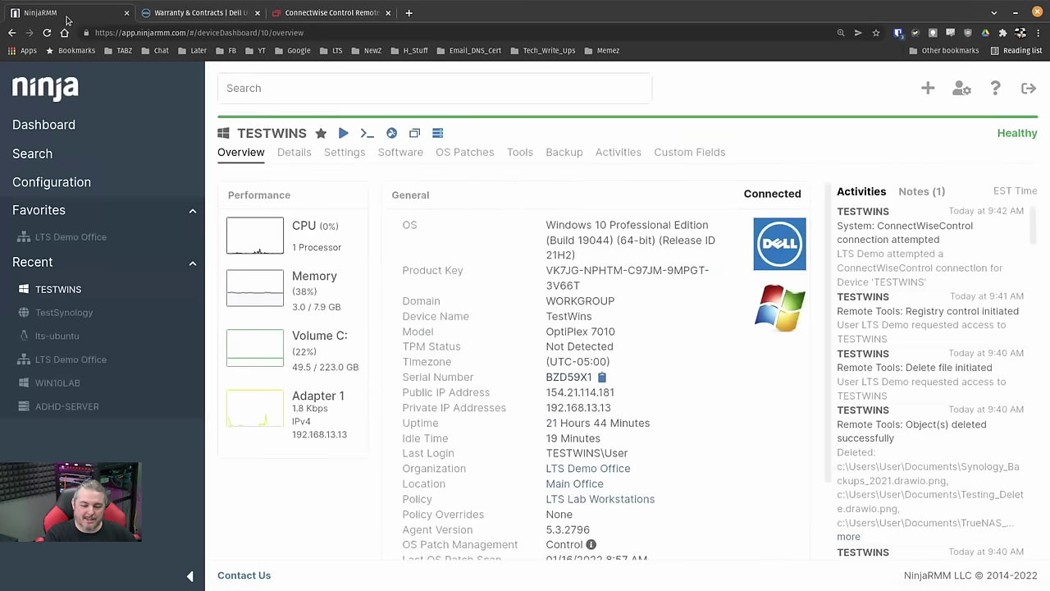
click(602, 379)
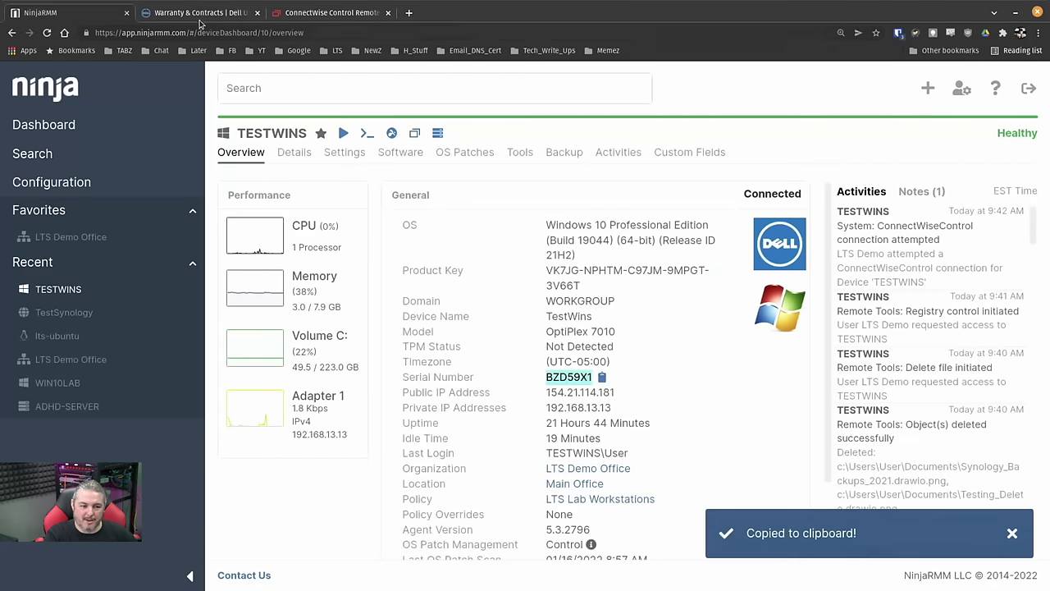
click(197, 12)
Search Dell support for the pasted service tag, showing OptiPlex 7010 support expired 02 May 2016
click(312, 283)
key(ctrl+v)
click(476, 282)
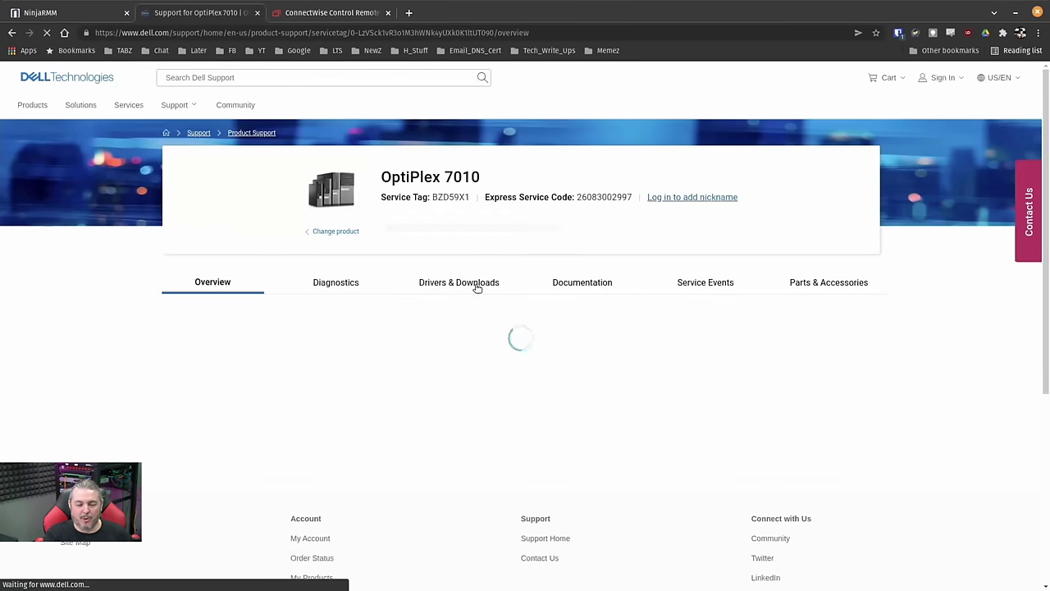
drag(384, 174, 626, 214)
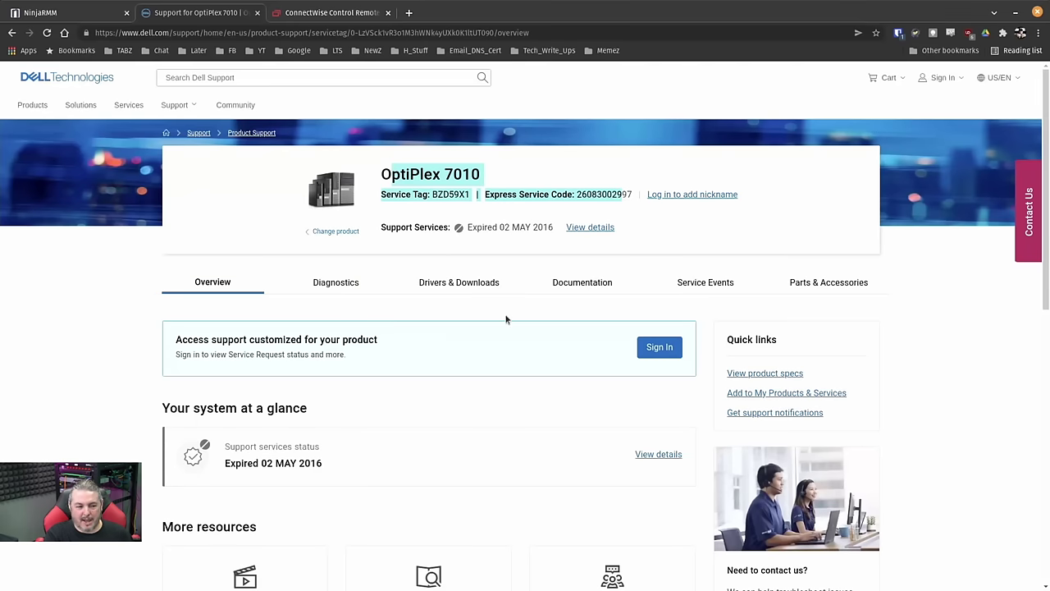
scroll(40, 163, down, 3)
Back on the TESTWINS overview, highlight the product key, WORKGROUP domain and TPM status
click(60, 12)
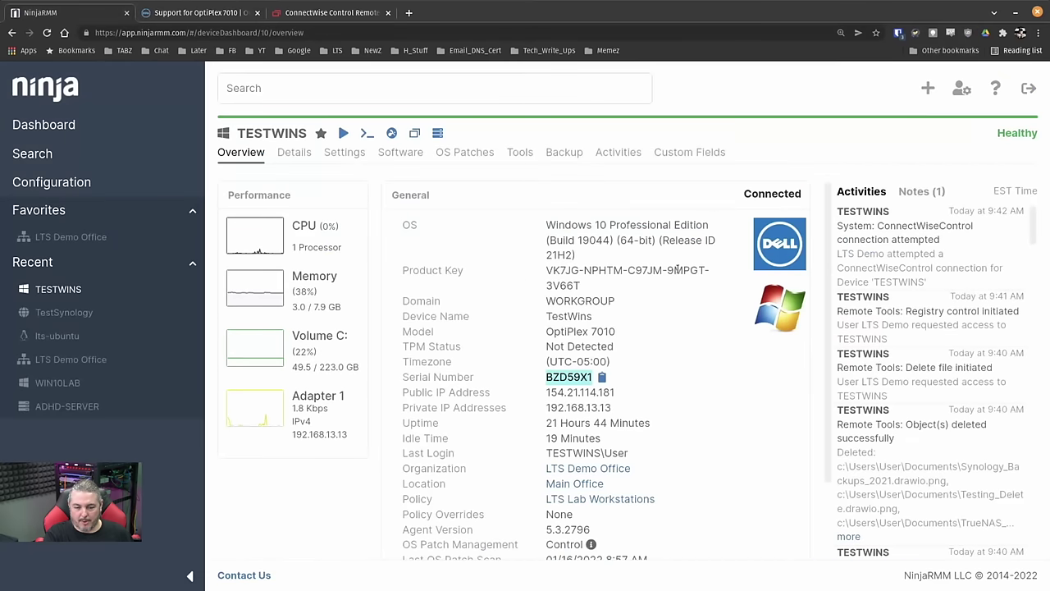
drag(547, 271, 630, 291)
double_click(581, 301)
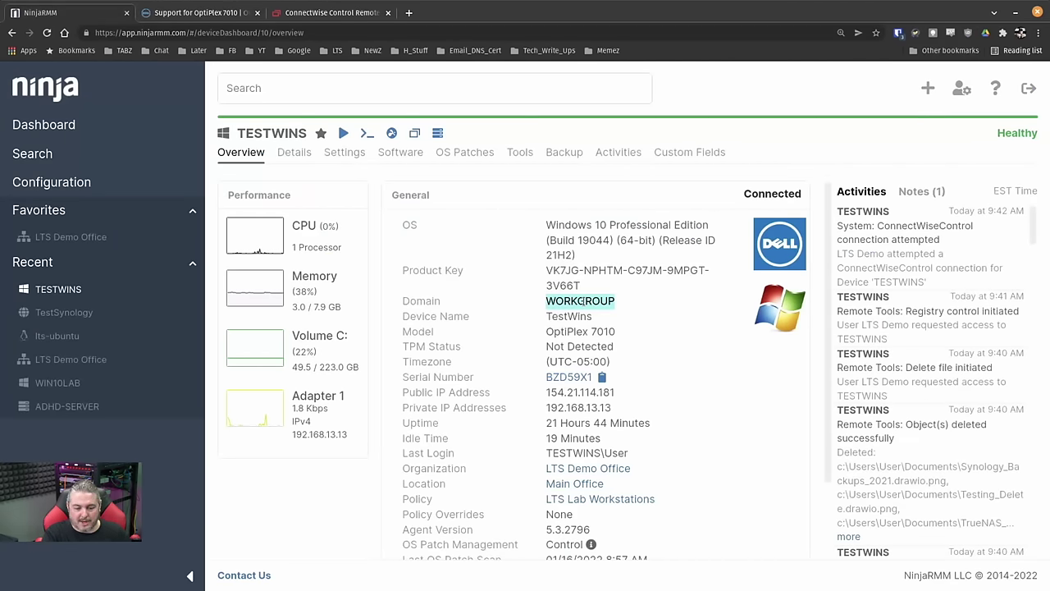
drag(545, 347, 617, 347)
scroll(541, 356, down, 1)
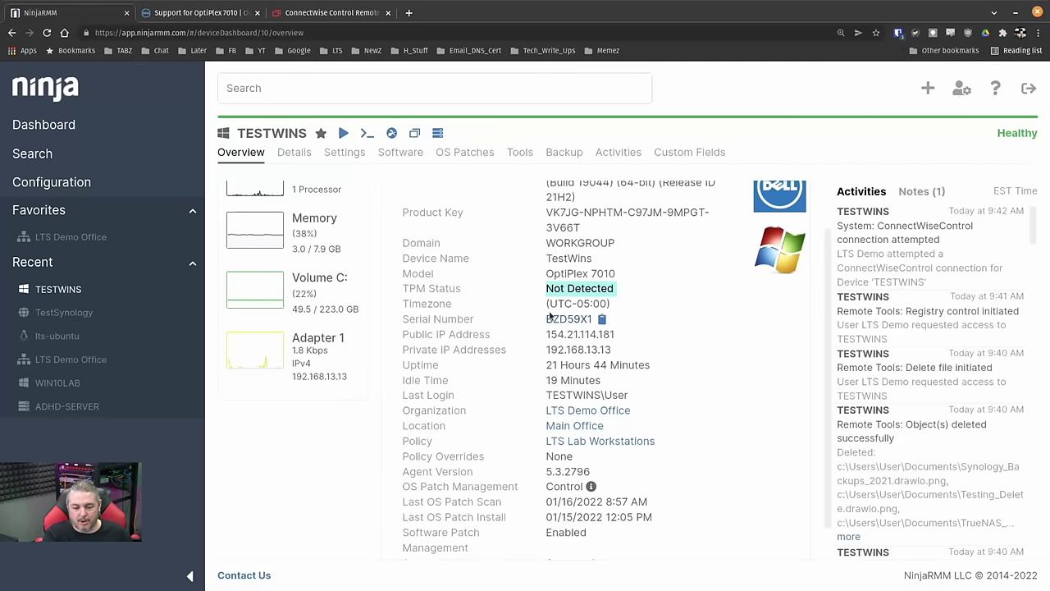
Highlight TESTWINS's public IP address and private IP address 192.168.13.13
drag(546, 334, 659, 332)
double_click(573, 336)
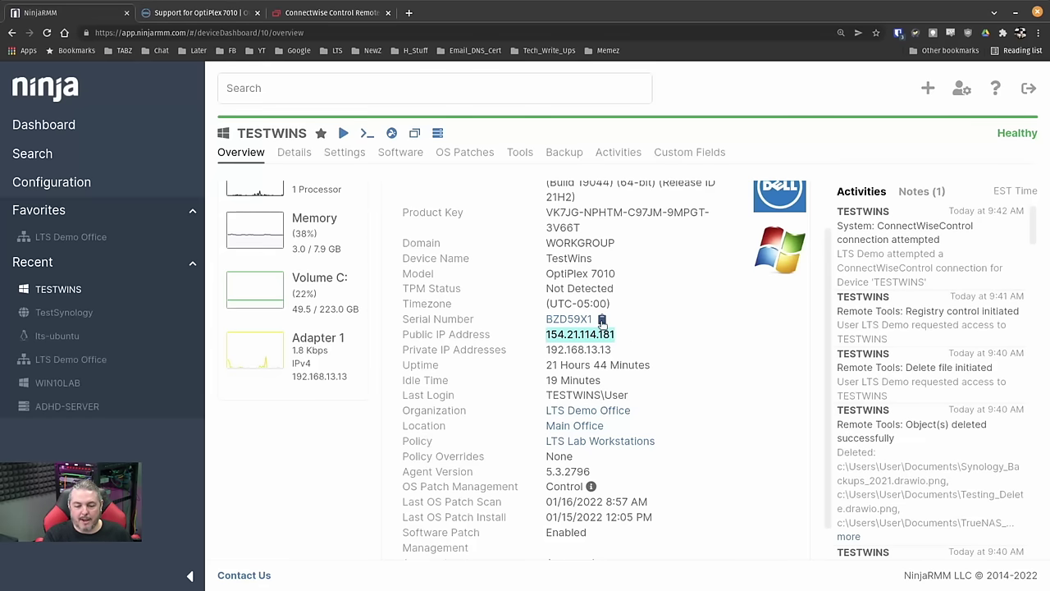
scroll(603, 322, down, 1)
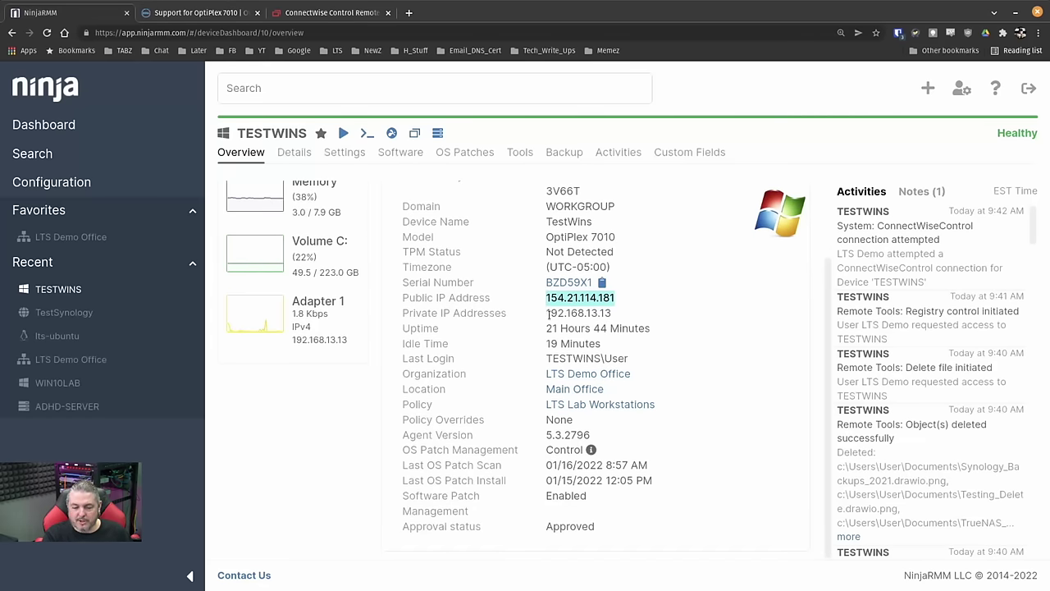
drag(547, 313, 633, 310)
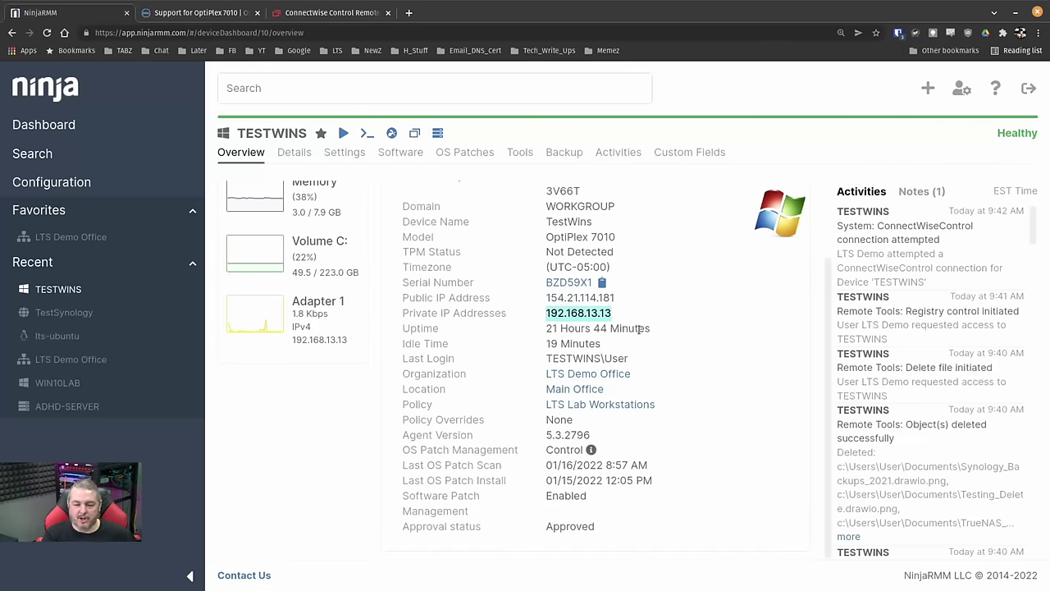
scroll(923, 224, down, 4)
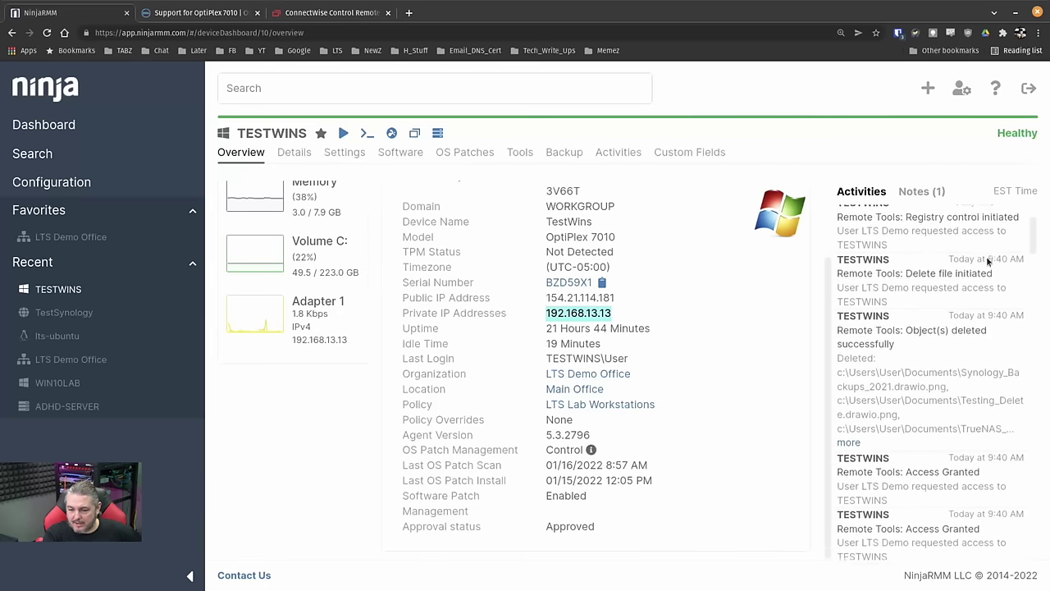
Replace the lab demo machine note on TESTWINS with a new note reading 'Hi YouTube!!!!'
click(914, 191)
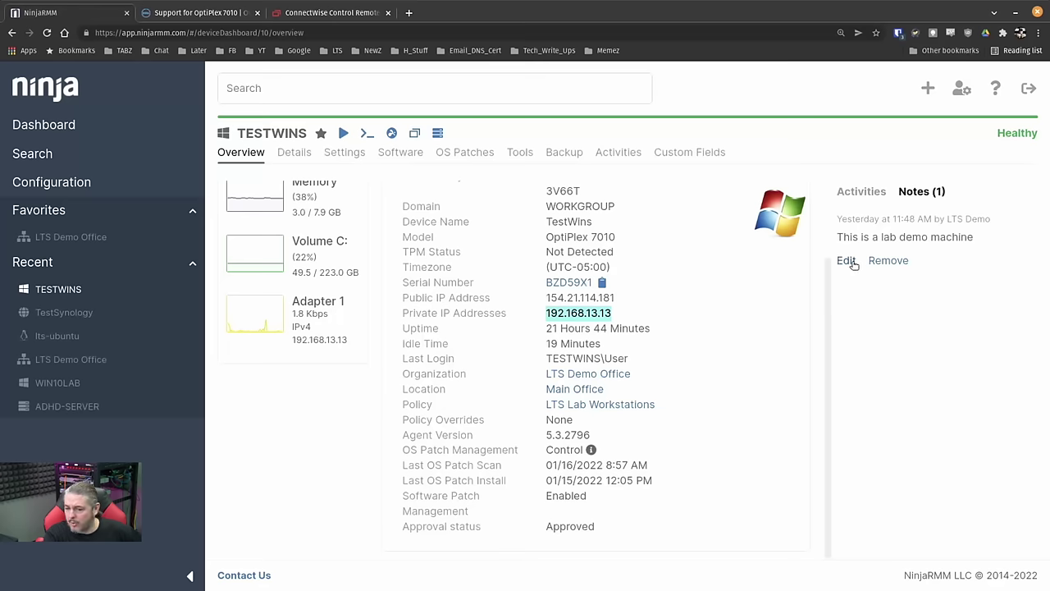
click(877, 261)
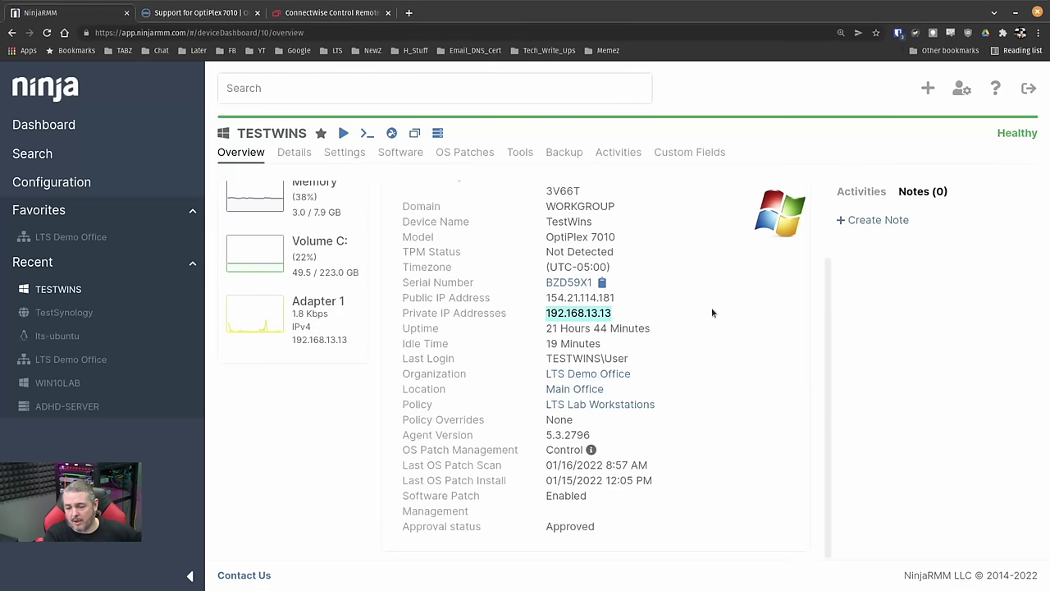
click(849, 223)
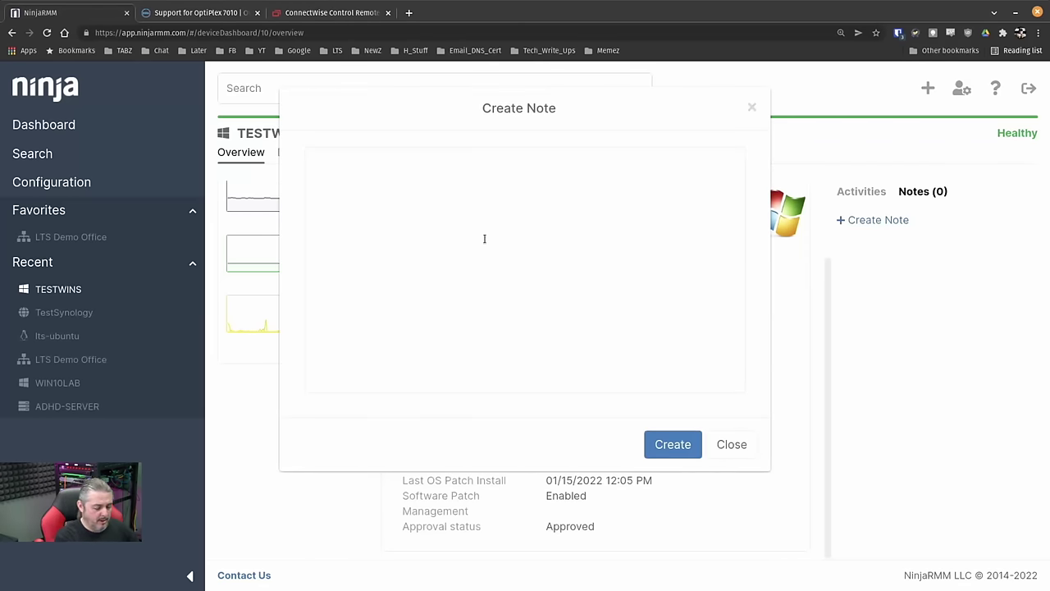
text(Hi)
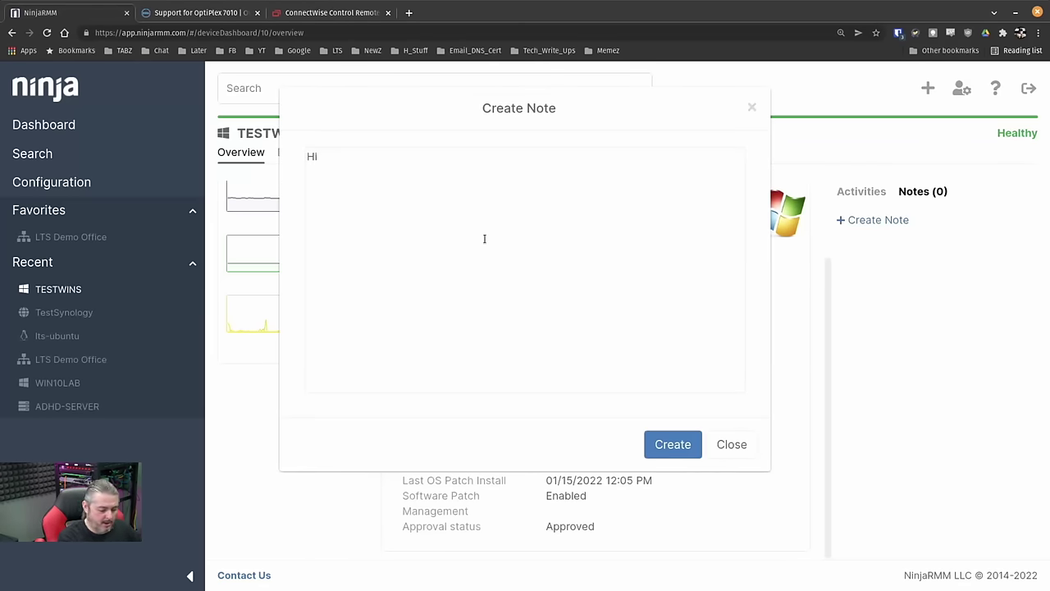
text(t YOu)
key(BackSpace)
key(BackSpace)
text(out)
key(BackSpace)
text(Tube!!!)
click(670, 446)
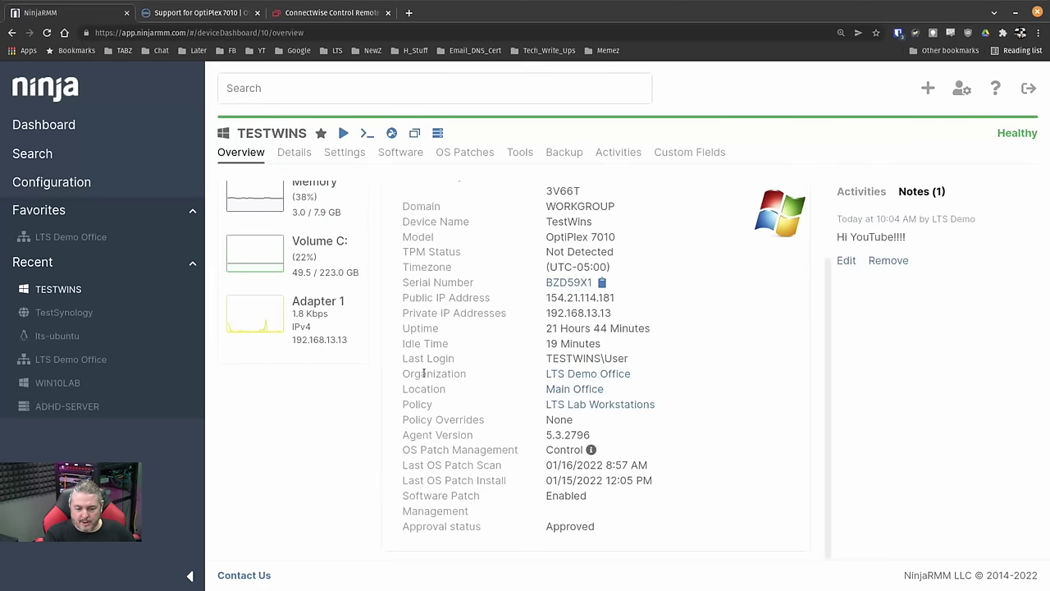
drag(423, 373, 663, 390)
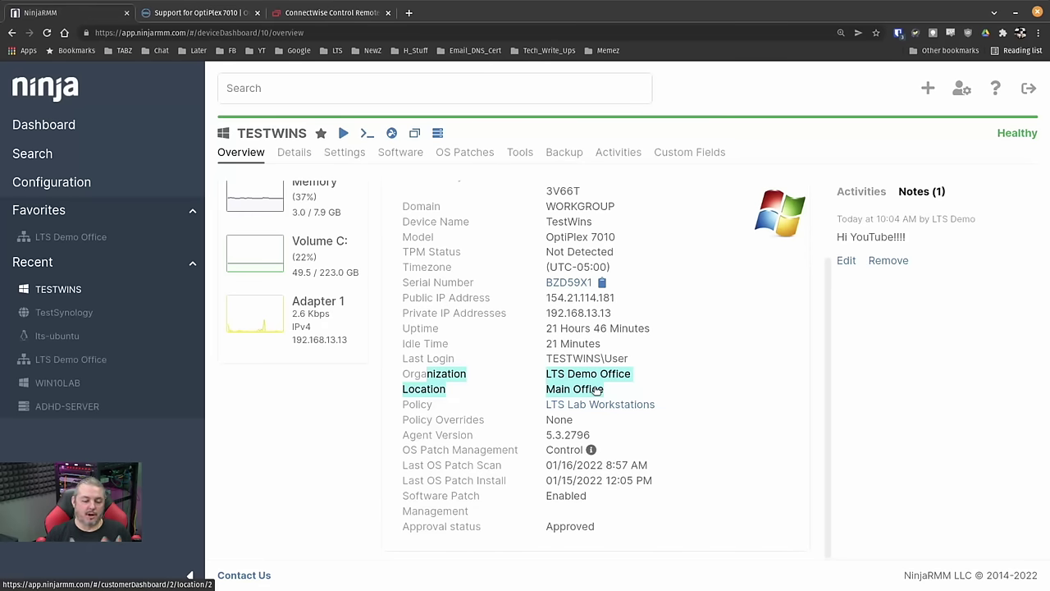
triple_click(681, 426)
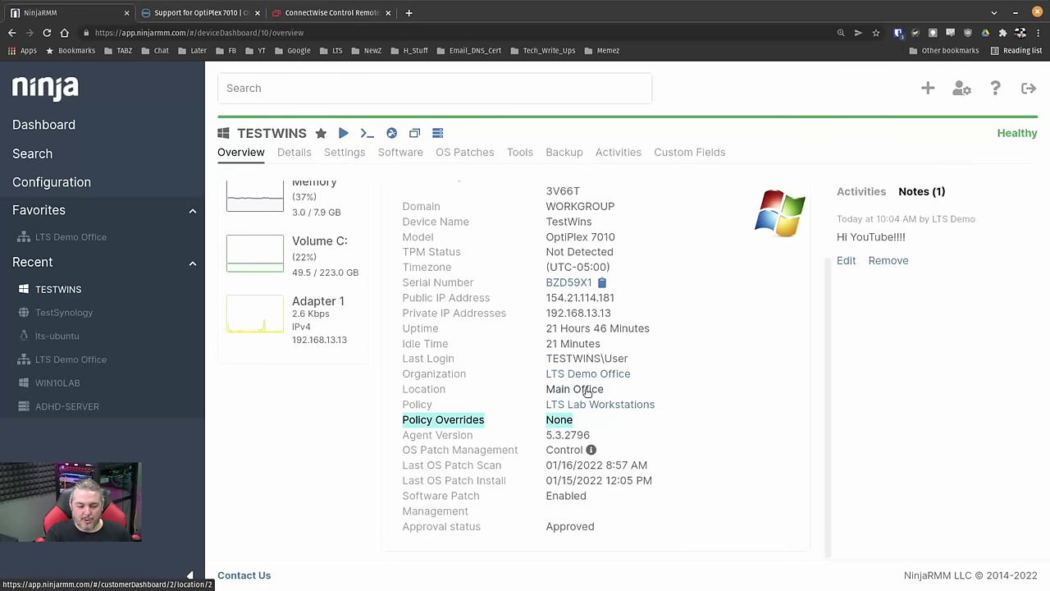
double_click(568, 434)
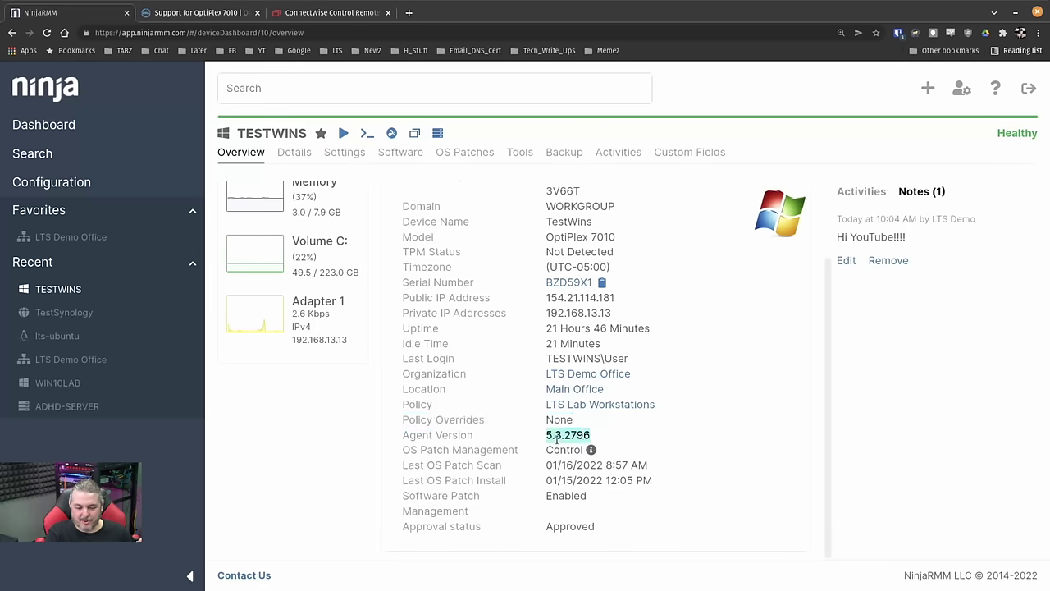
triple_click(424, 453)
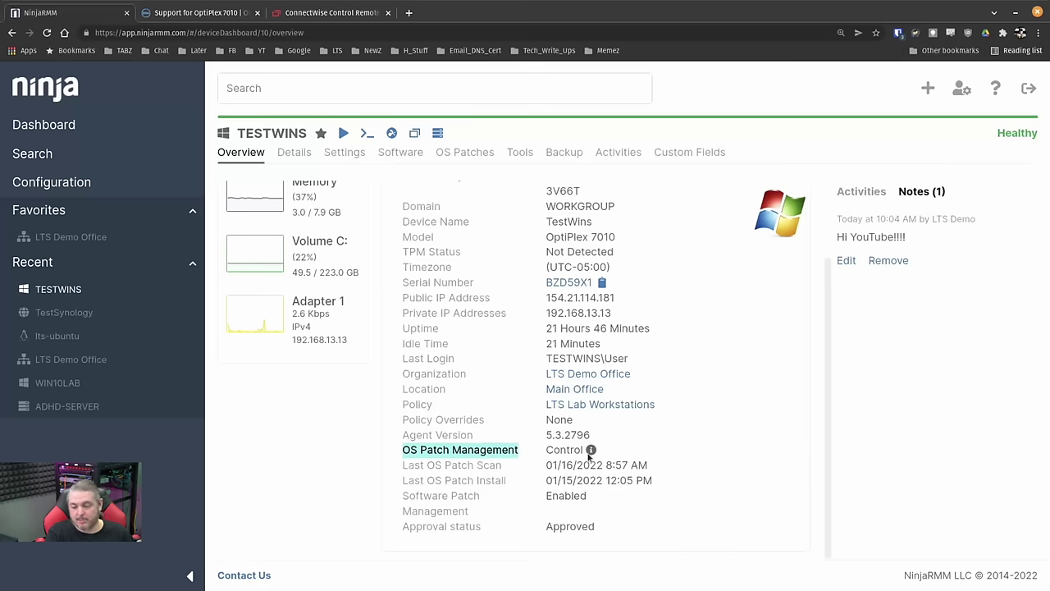
mouse_move(588, 454)
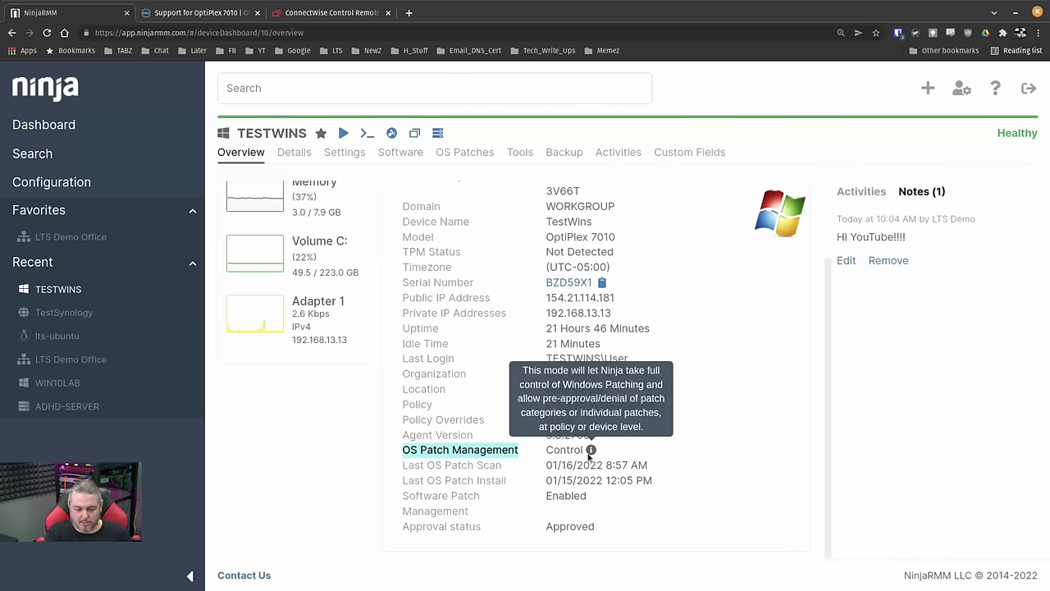
drag(546, 474, 706, 471)
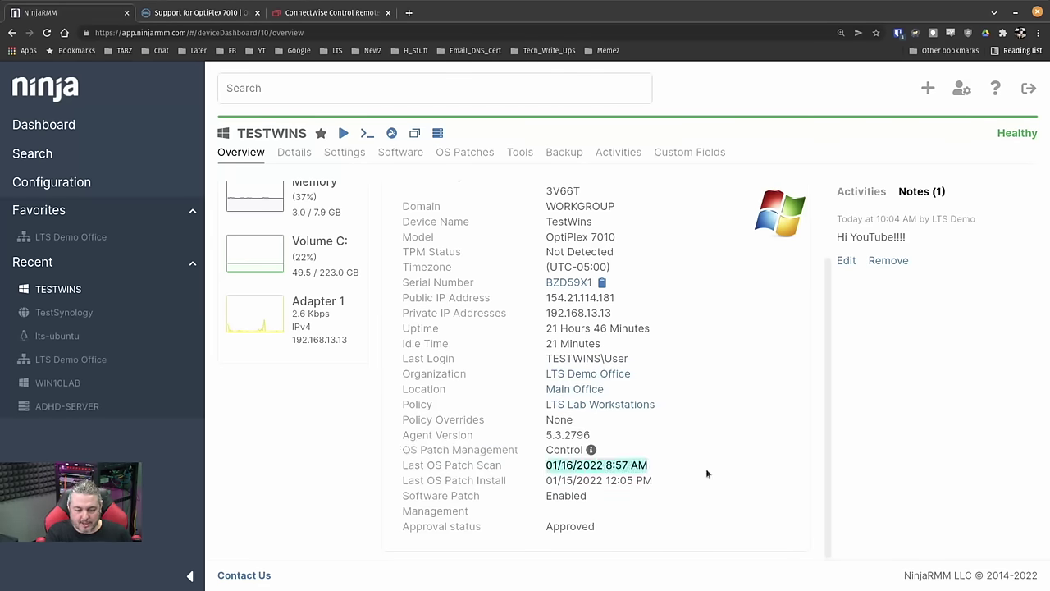
drag(553, 481, 719, 498)
drag(634, 481, 620, 481)
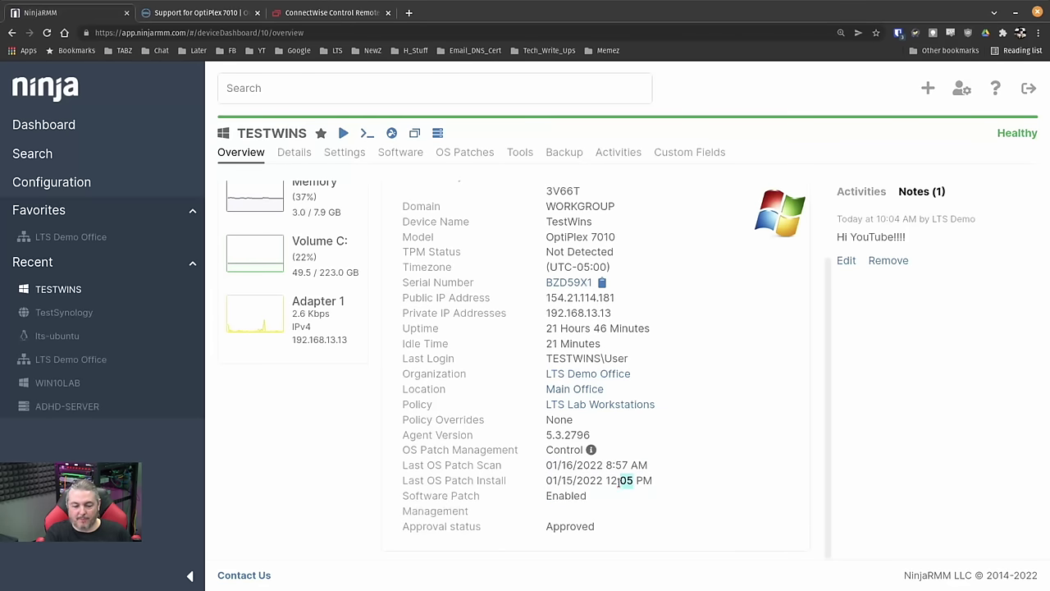
triple_click(572, 465)
click(574, 480)
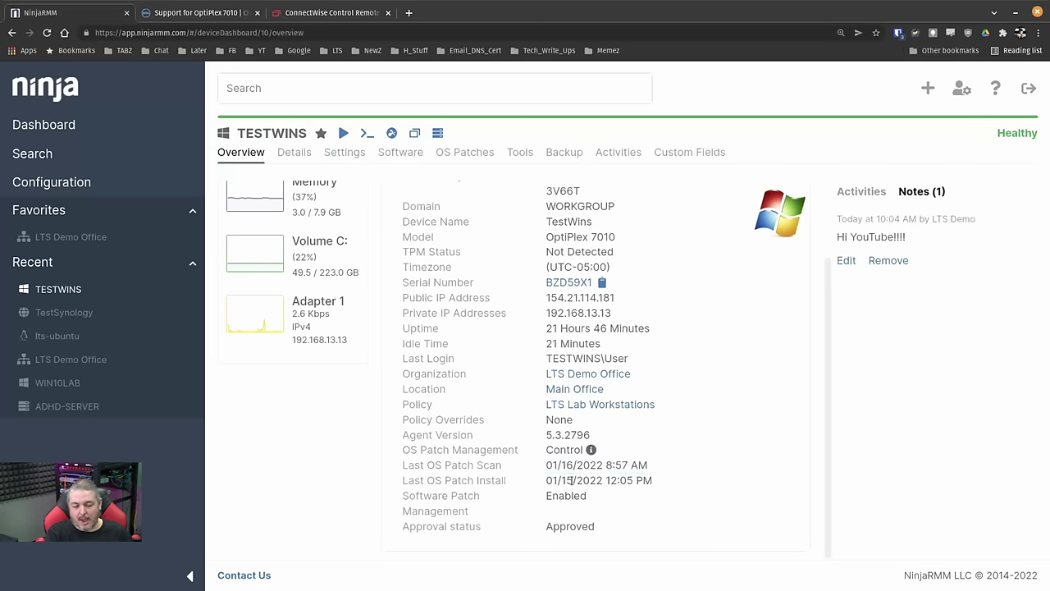
triple_click(575, 480)
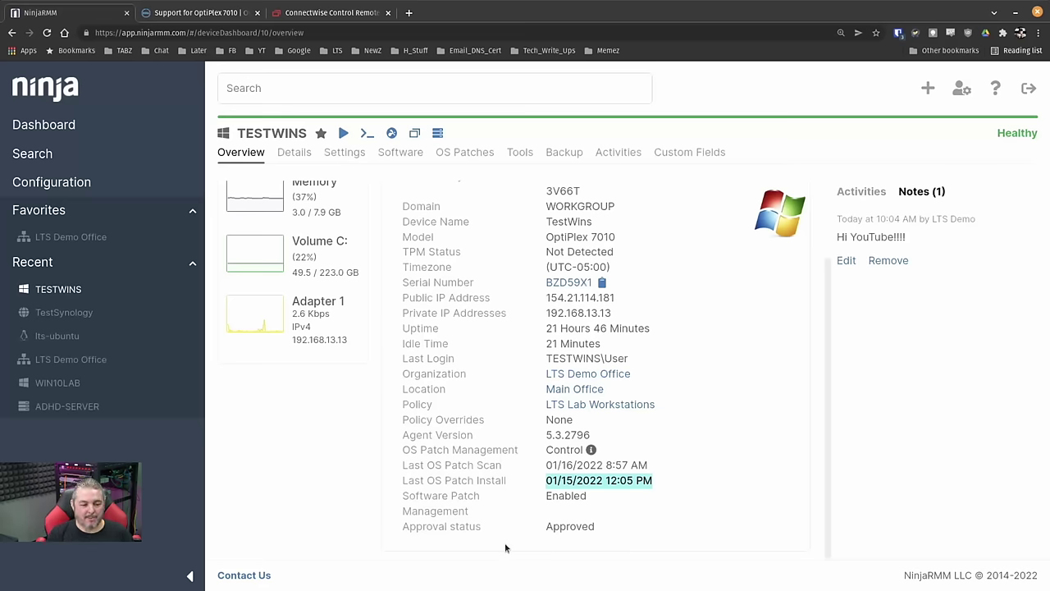
Open TESTWINS's Details page and scroll through Processor, Memory, Disk, Event Log and Antivirus
click(287, 153)
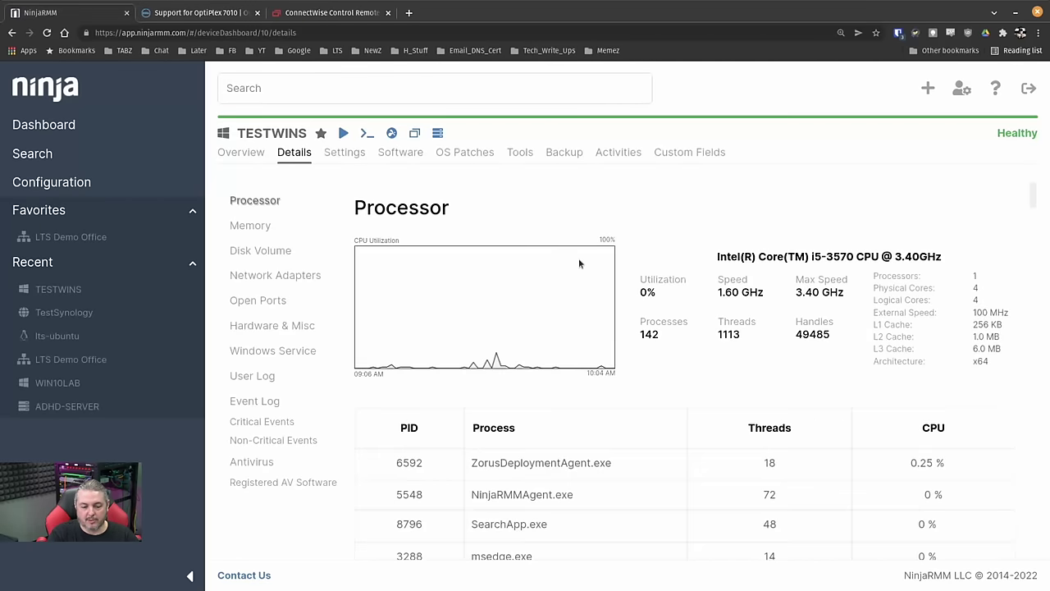
scroll(578, 262, down, 5)
scroll(579, 263, up, 1)
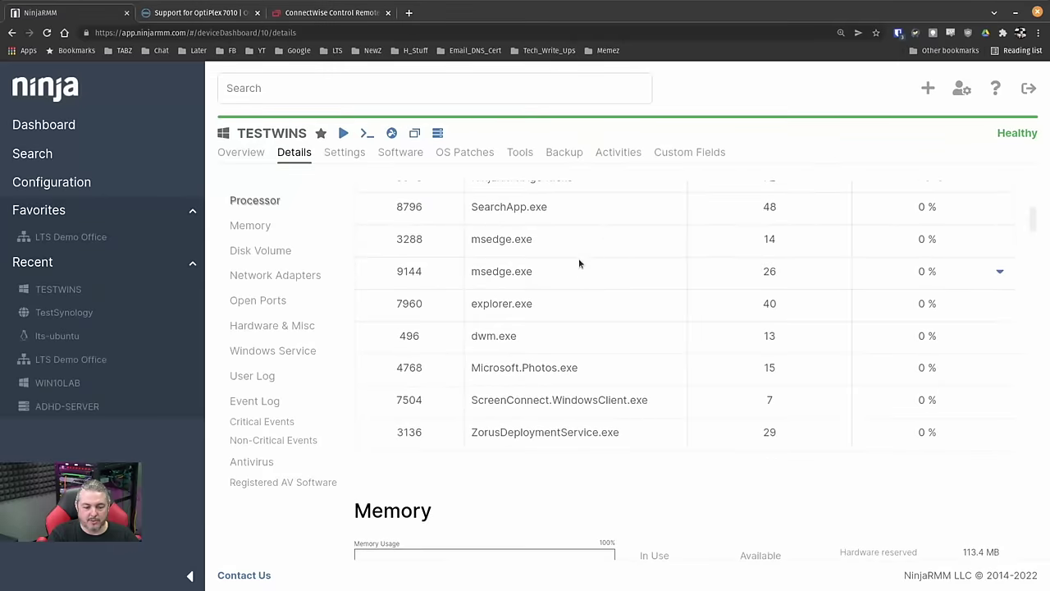
scroll(578, 263, down, 4)
scroll(269, 302, down, 3)
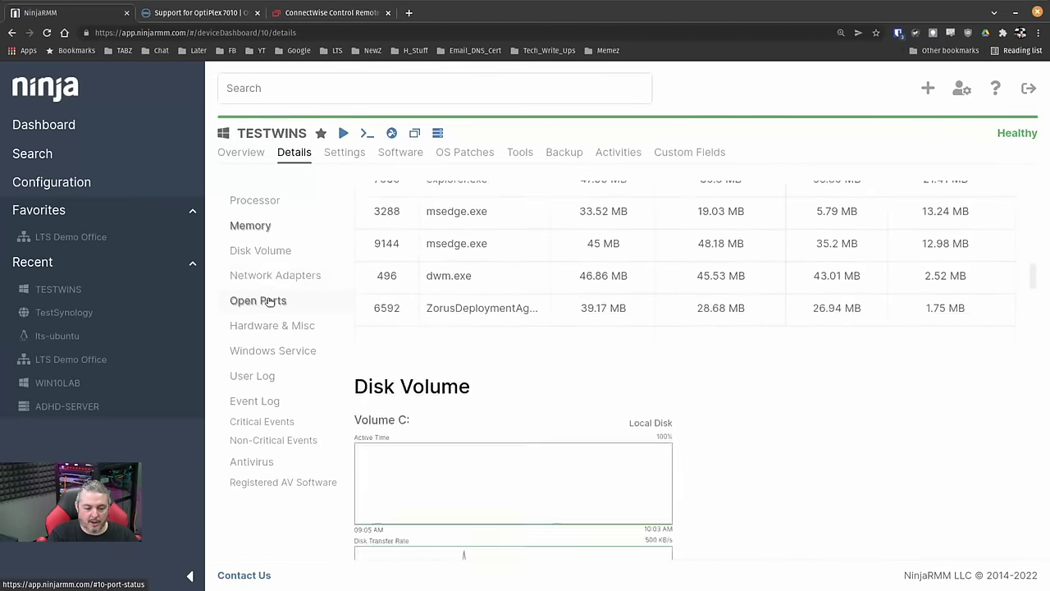
scroll(269, 302, down, 10)
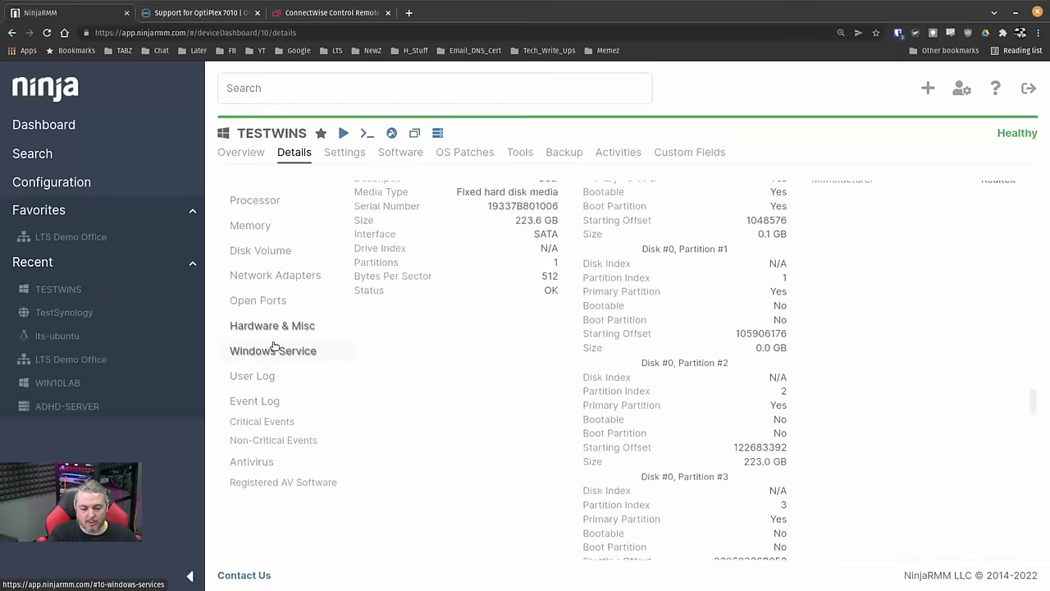
scroll(274, 345, down, 8)
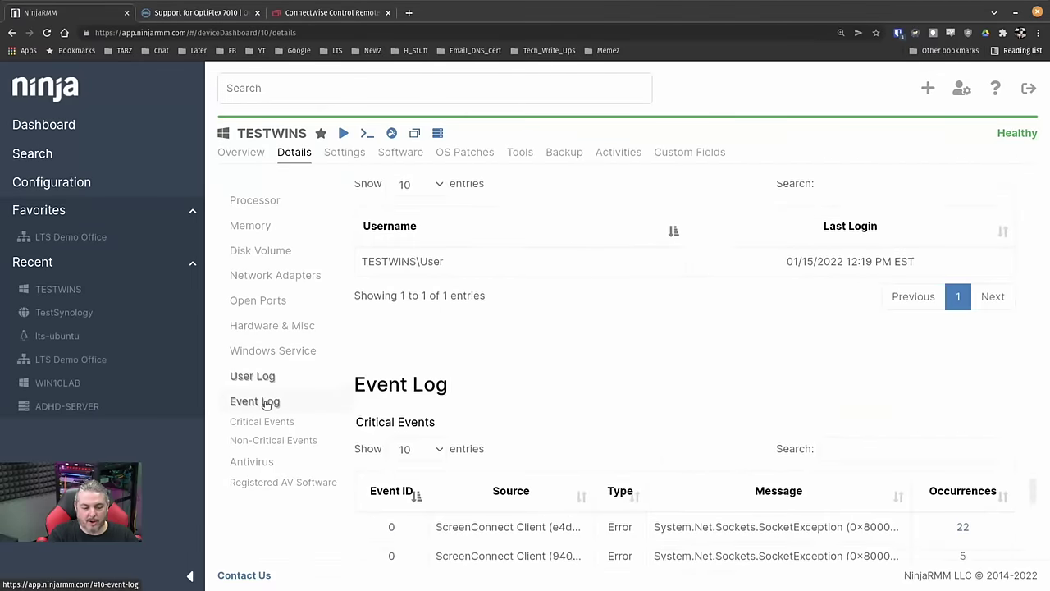
scroll(267, 405, down, 7)
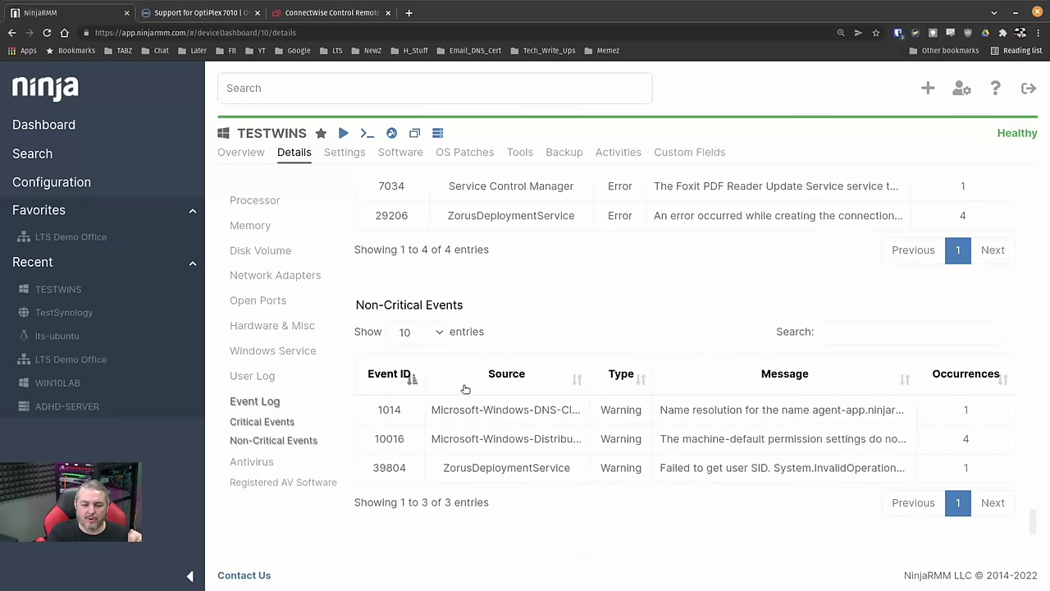
scroll(465, 389, up, 2)
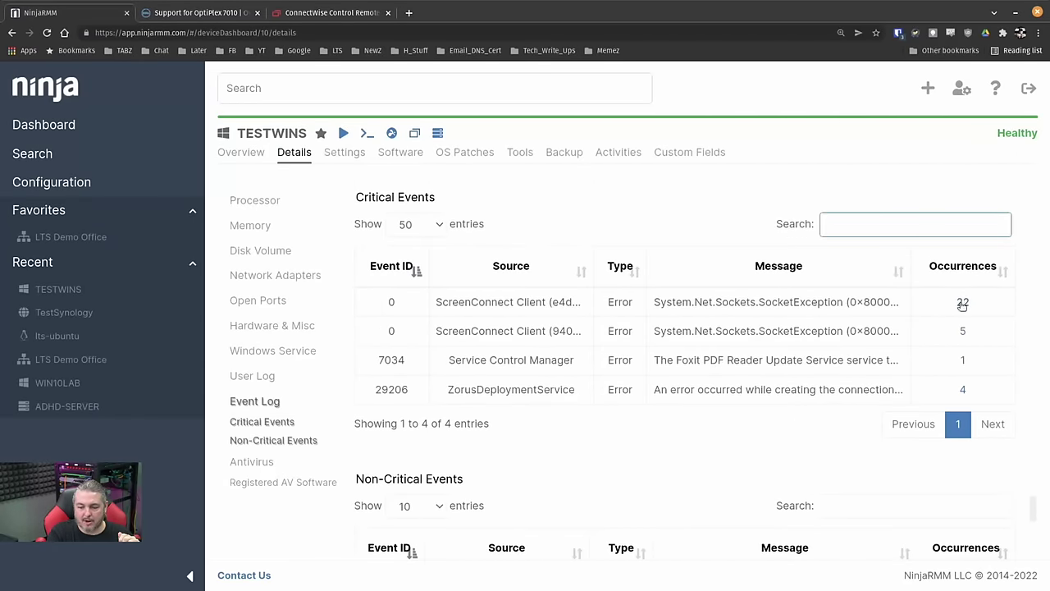
mouse_move(963, 305)
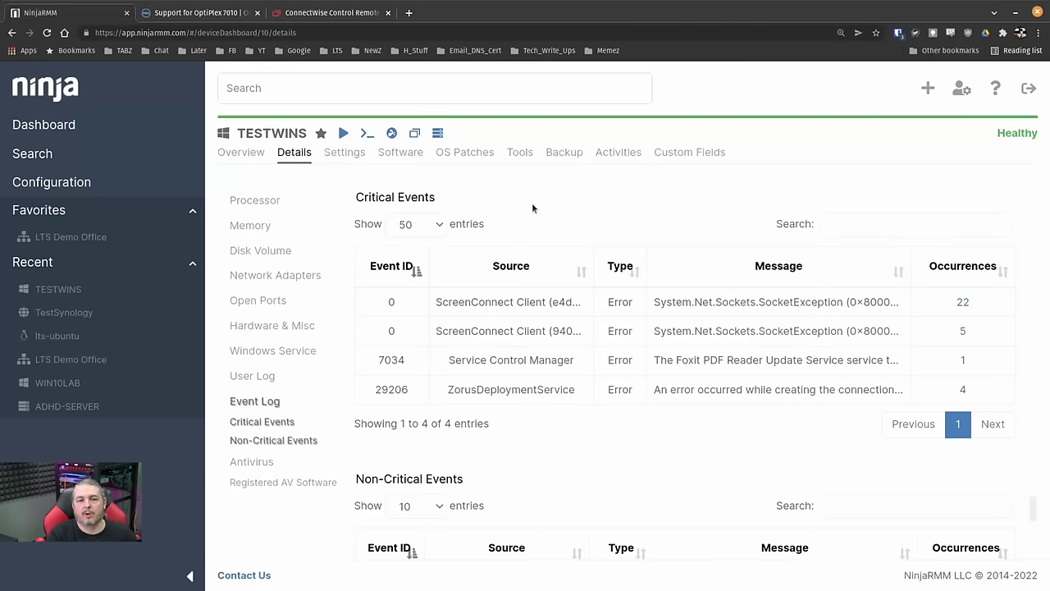
scroll(496, 432, down, 7)
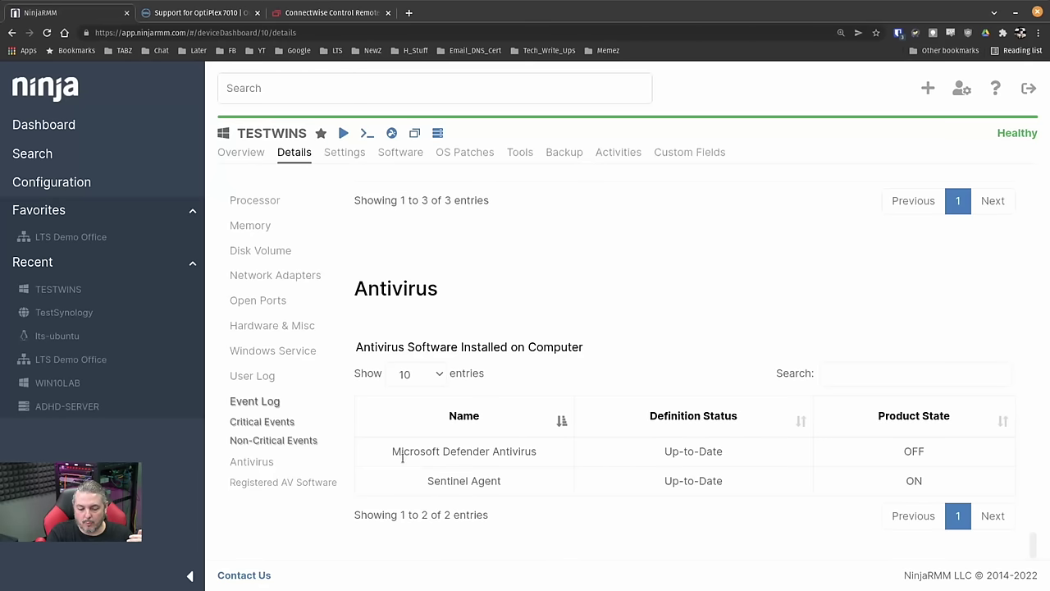
Highlight Microsoft Defender Antivirus, then Sentinel Agent's name, Up-to-Date status and ON state
triple_click(543, 447)
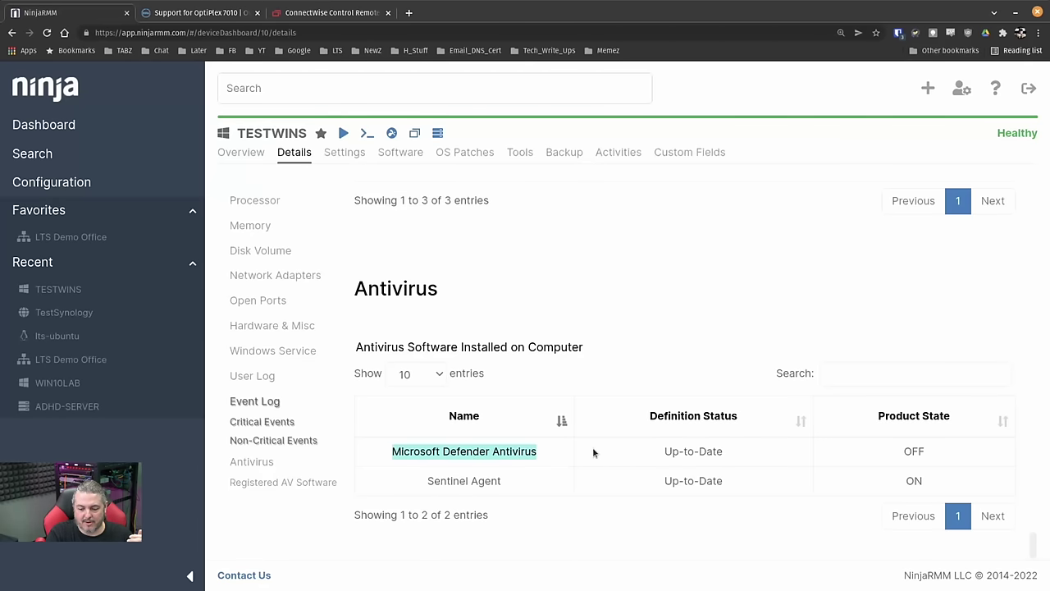
click(896, 456)
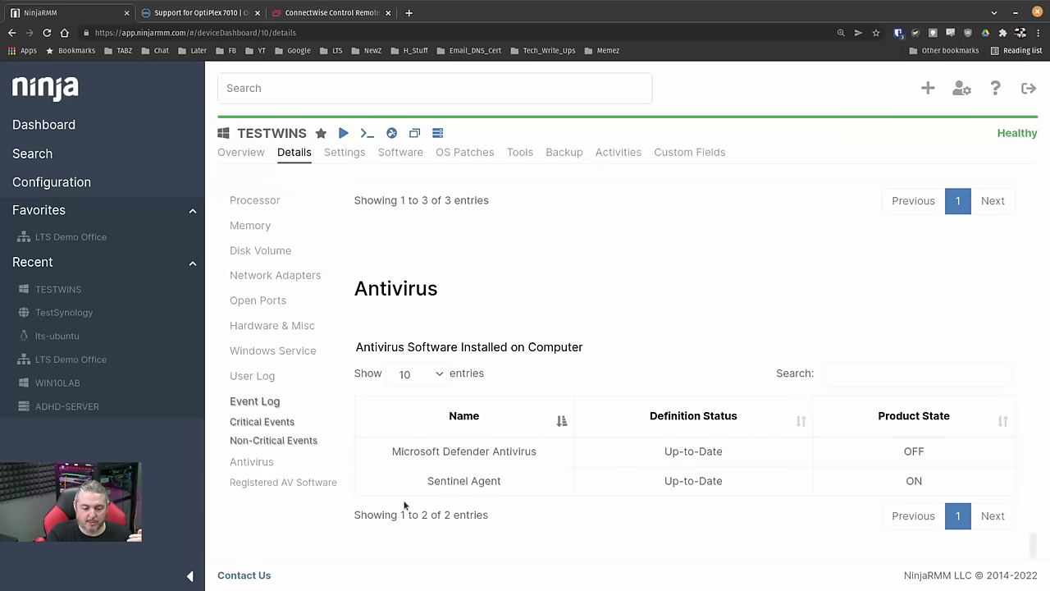
drag(430, 480, 574, 483)
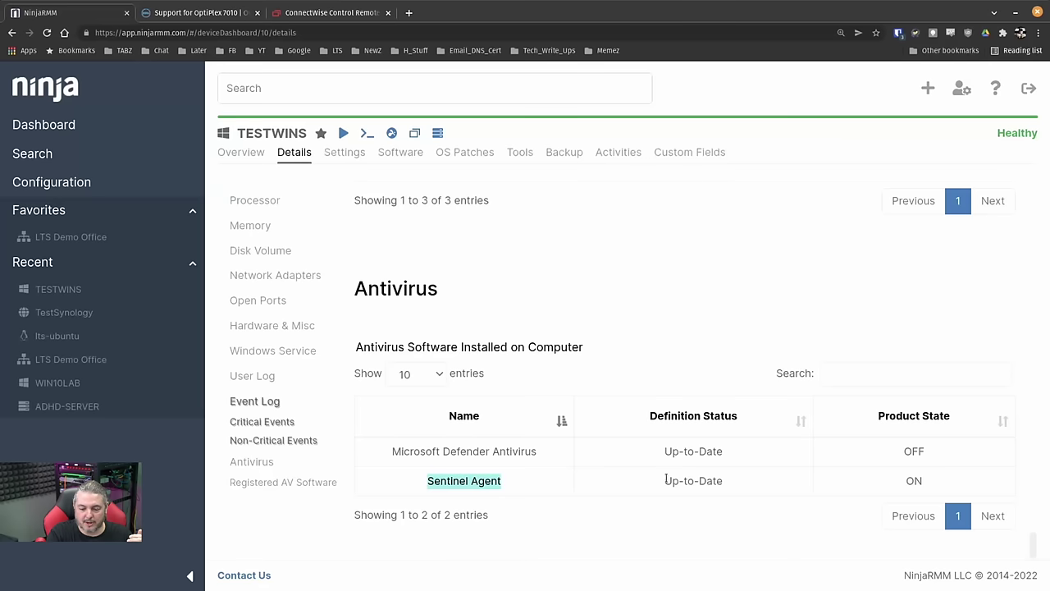
drag(663, 481, 741, 483)
drag(905, 474, 934, 486)
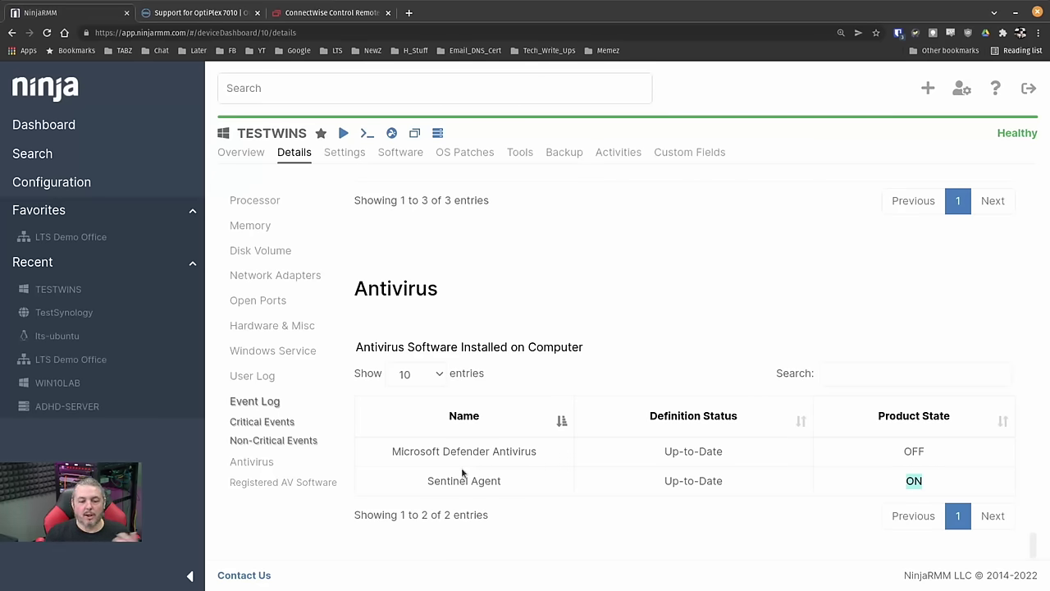
Open TESTWINS's Settings page and highlight its assigned policy, LTS Lab Workstations
click(361, 155)
scroll(246, 300, down, 2)
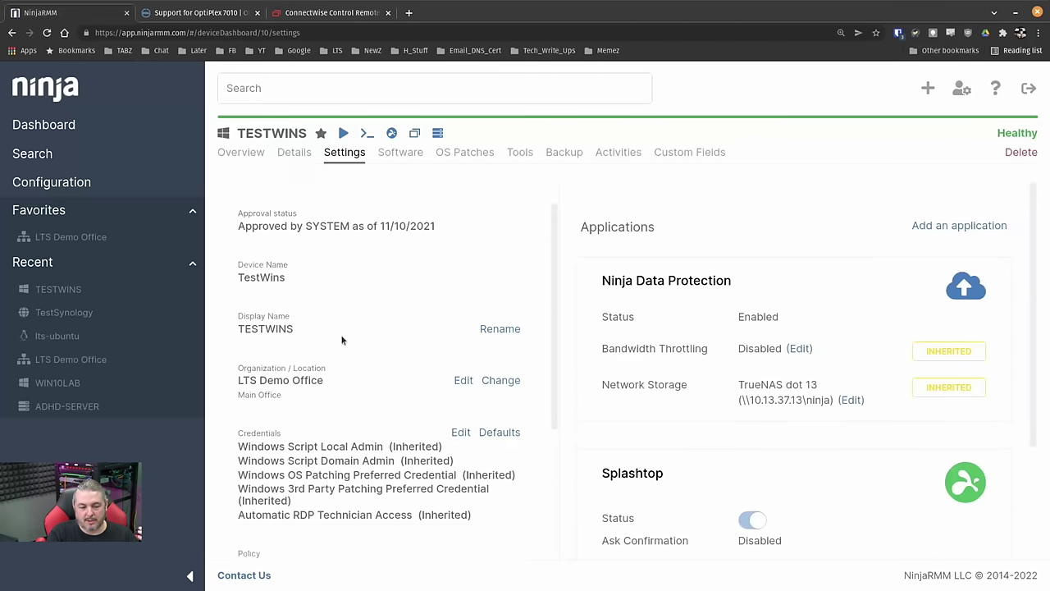
scroll(342, 340, up, 2)
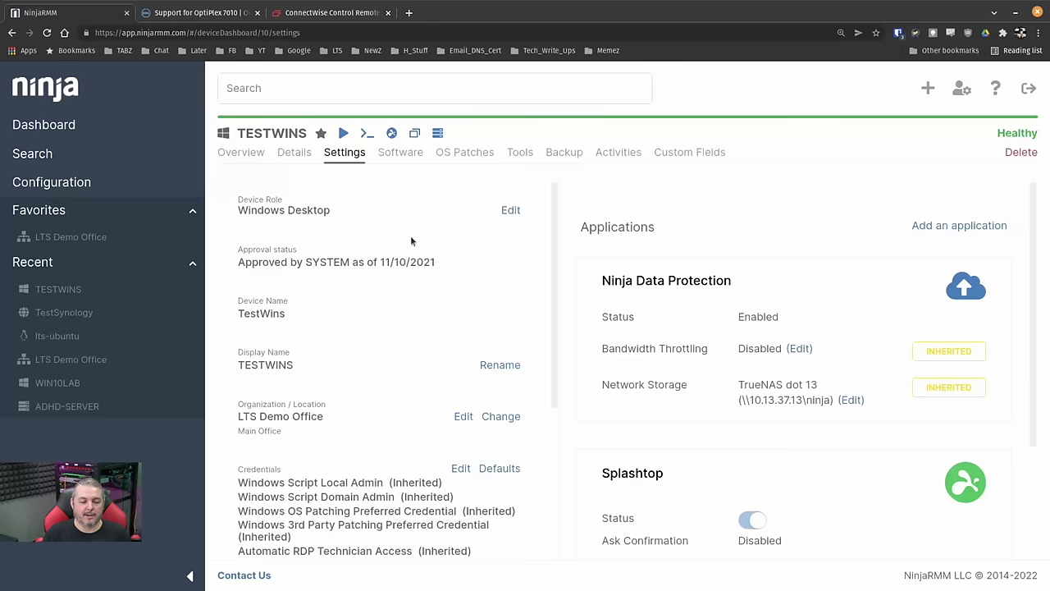
scroll(412, 241, down, 3)
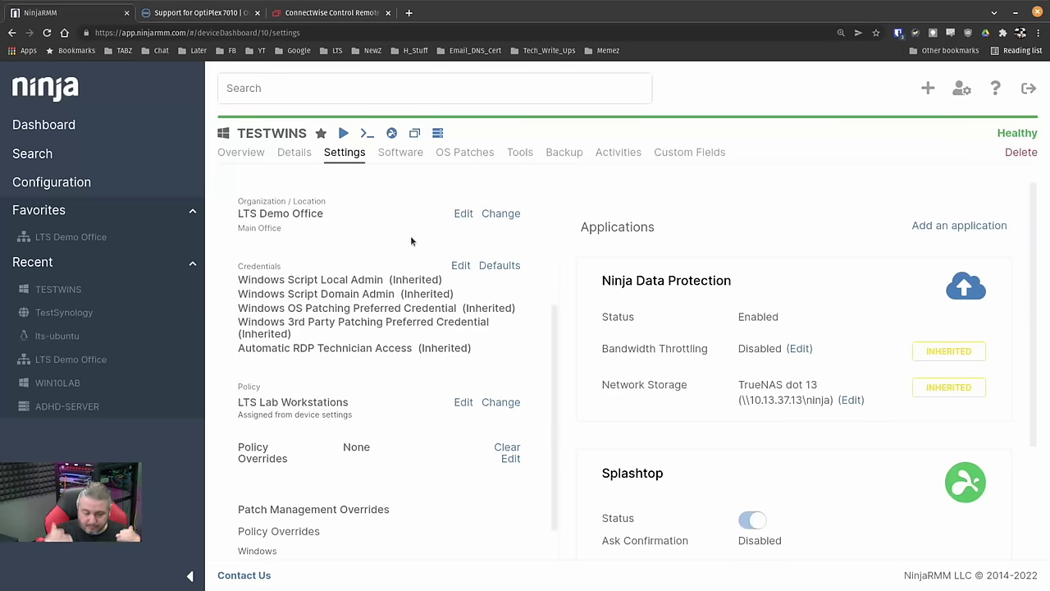
scroll(411, 241, down, 1)
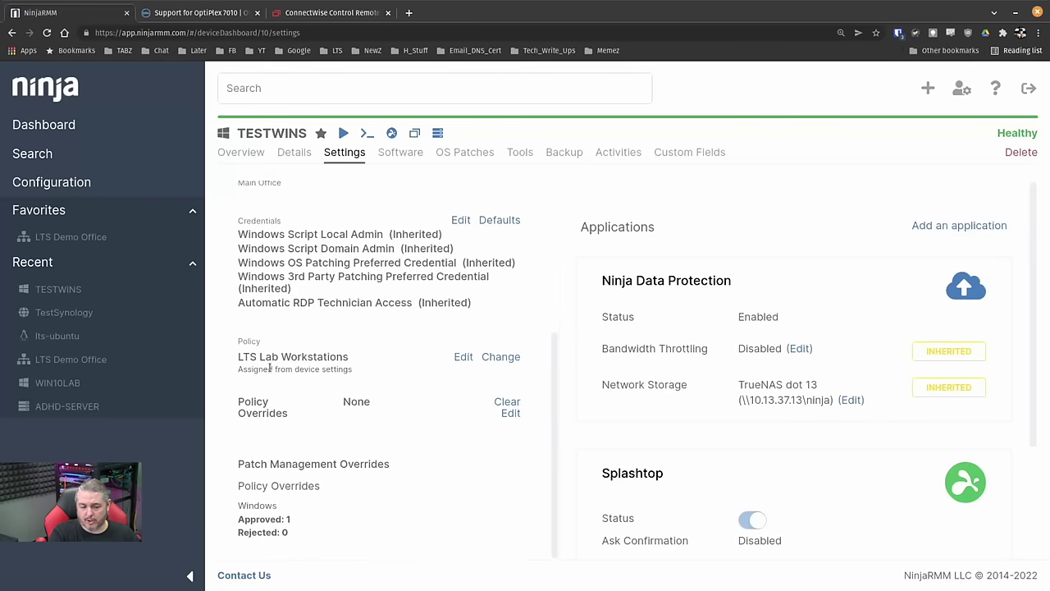
drag(239, 356, 448, 366)
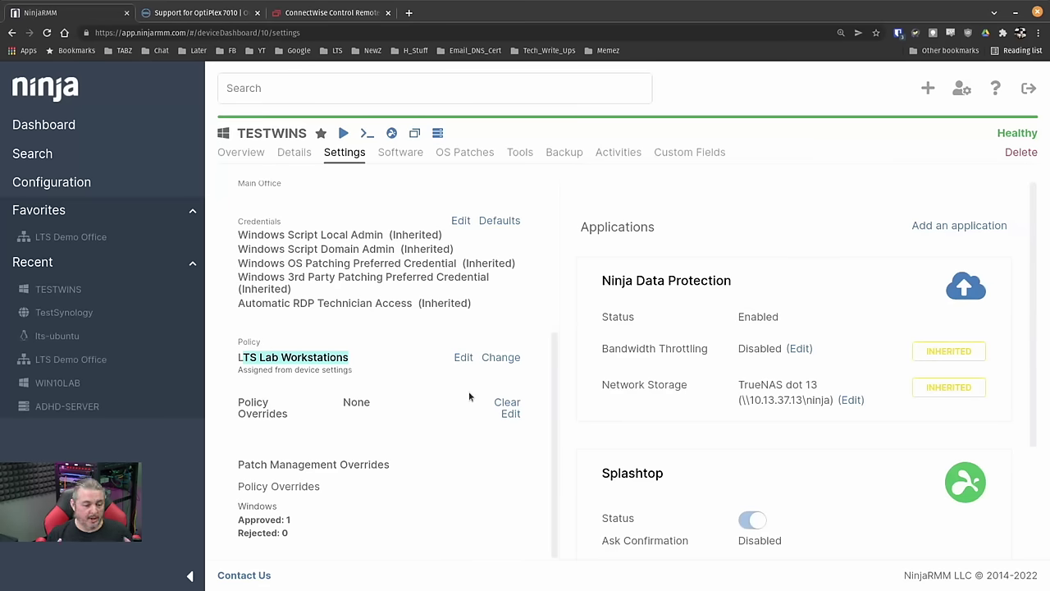
scroll(423, 421, up, 3)
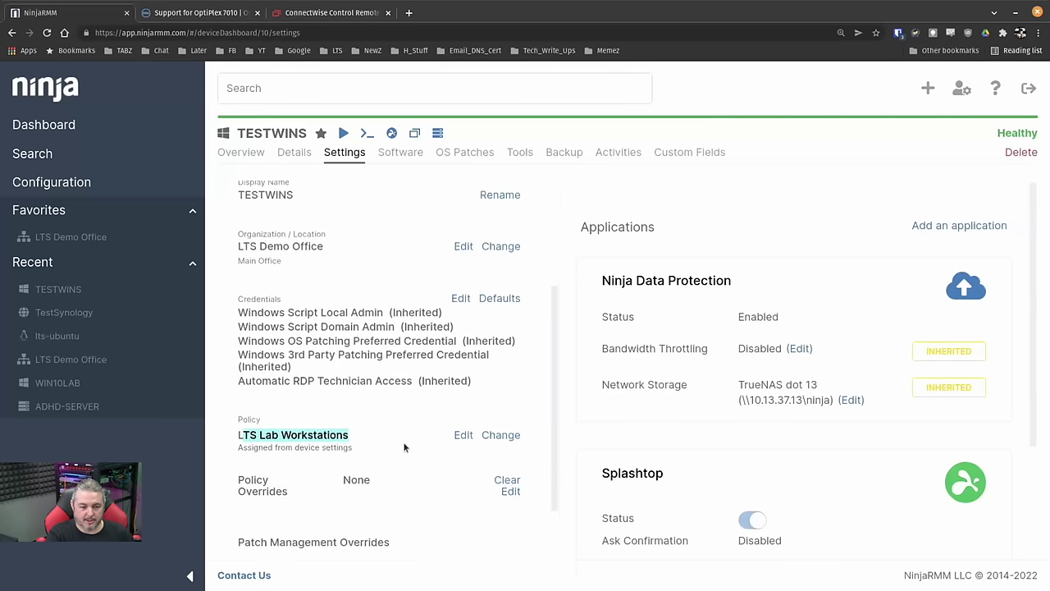
In the Software inventory, filter for 'chrom', tick and untick Google Chrome, then clear the search
mouse_move(406, 155)
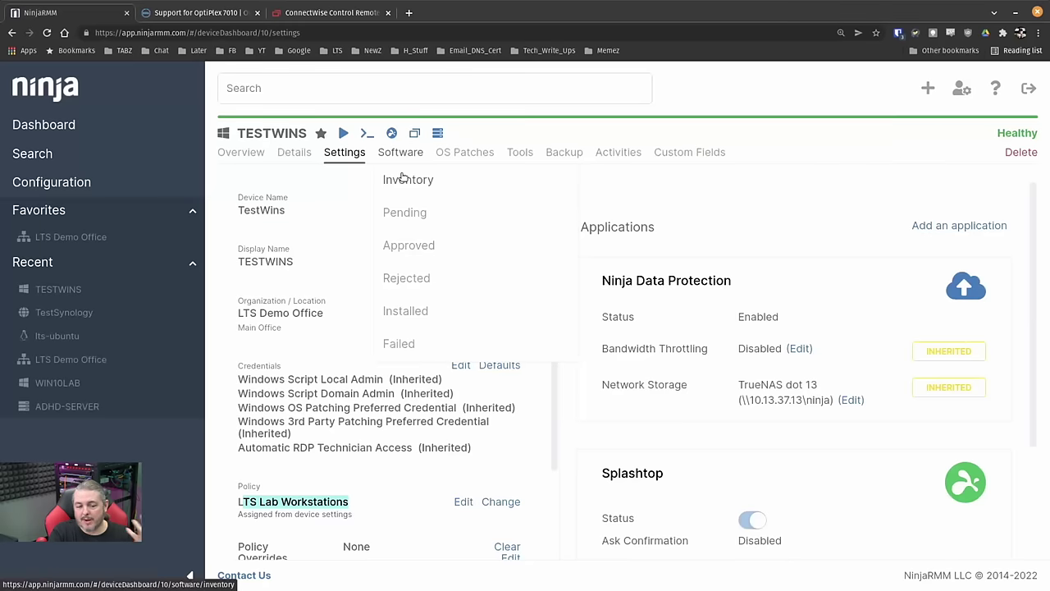
click(402, 178)
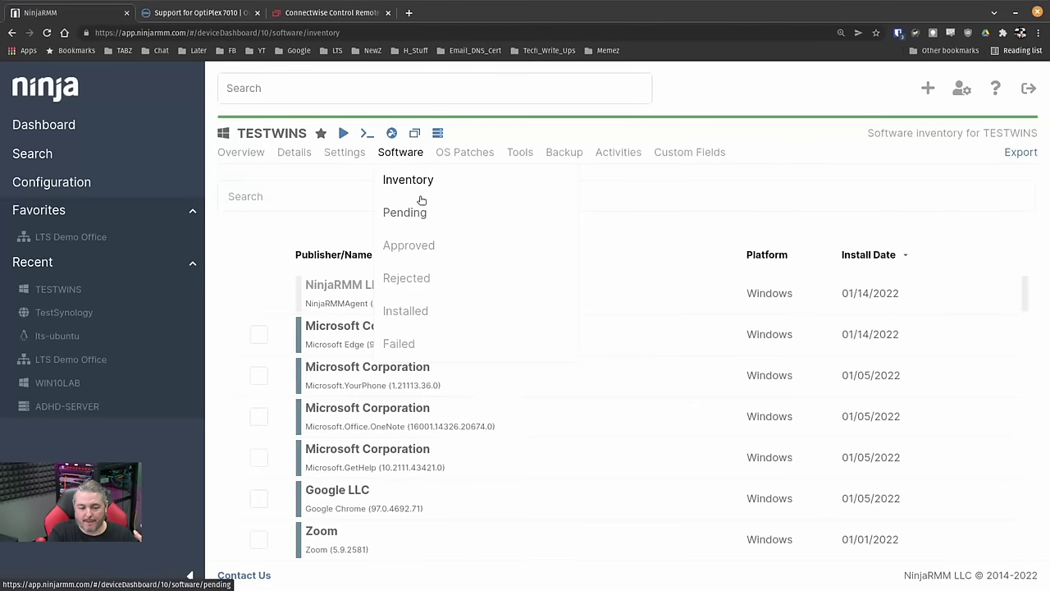
click(320, 208)
text(chrome)
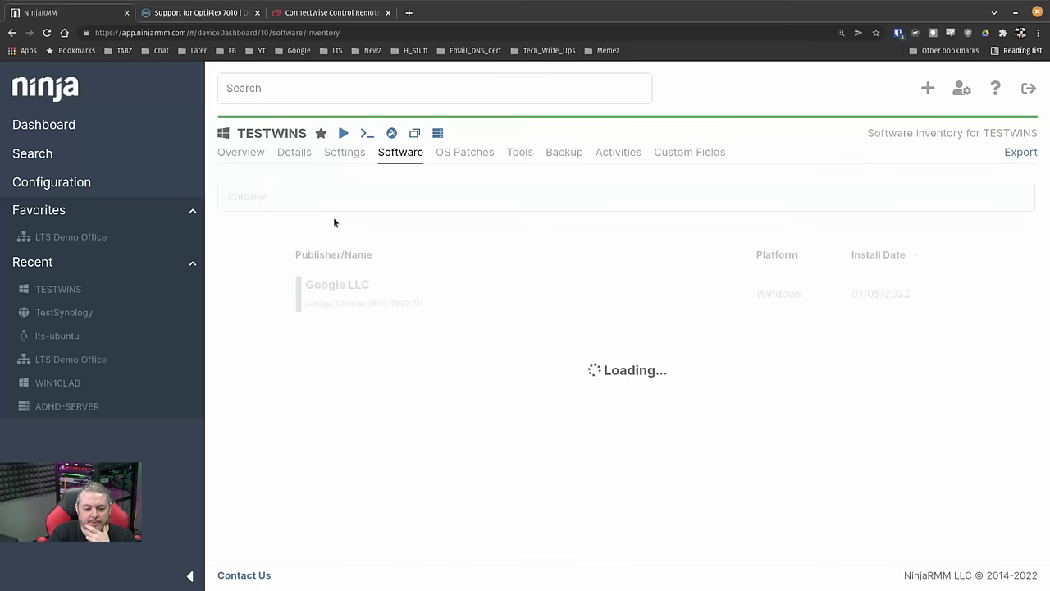
click(371, 284)
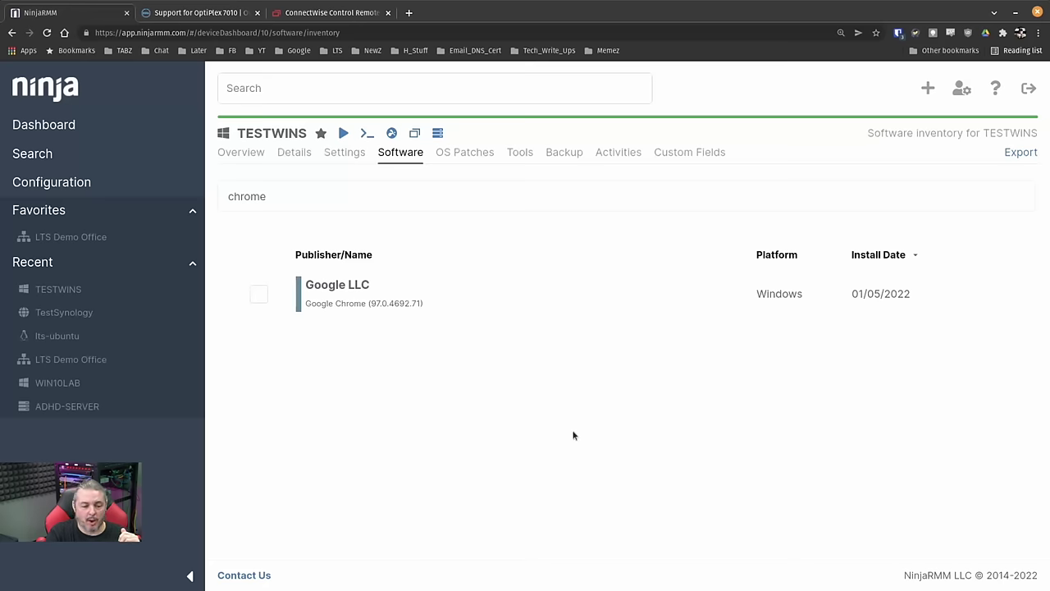
click(259, 294)
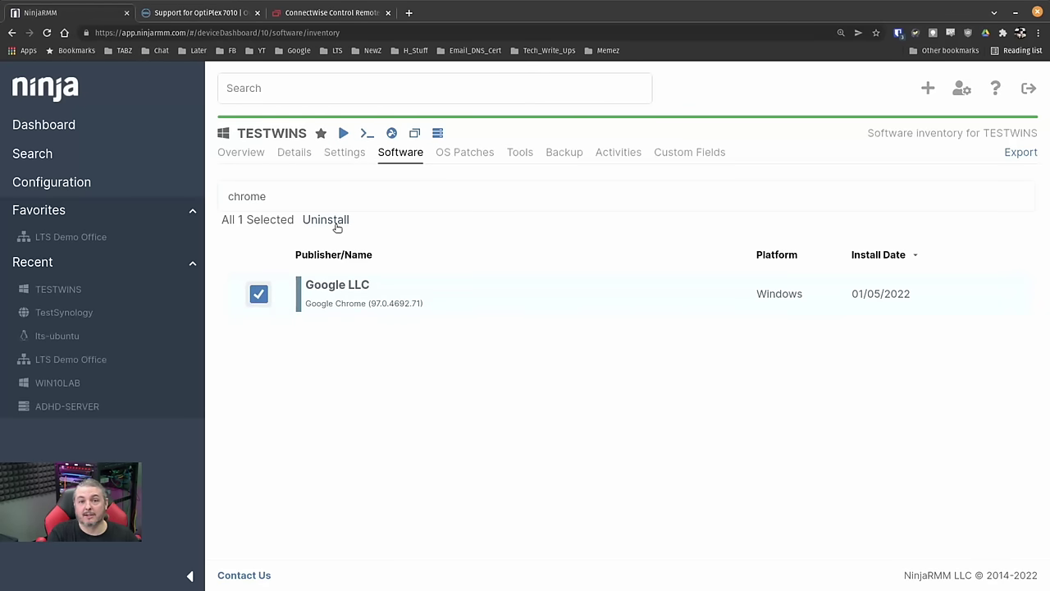
double_click(323, 192)
key(BackSpace)
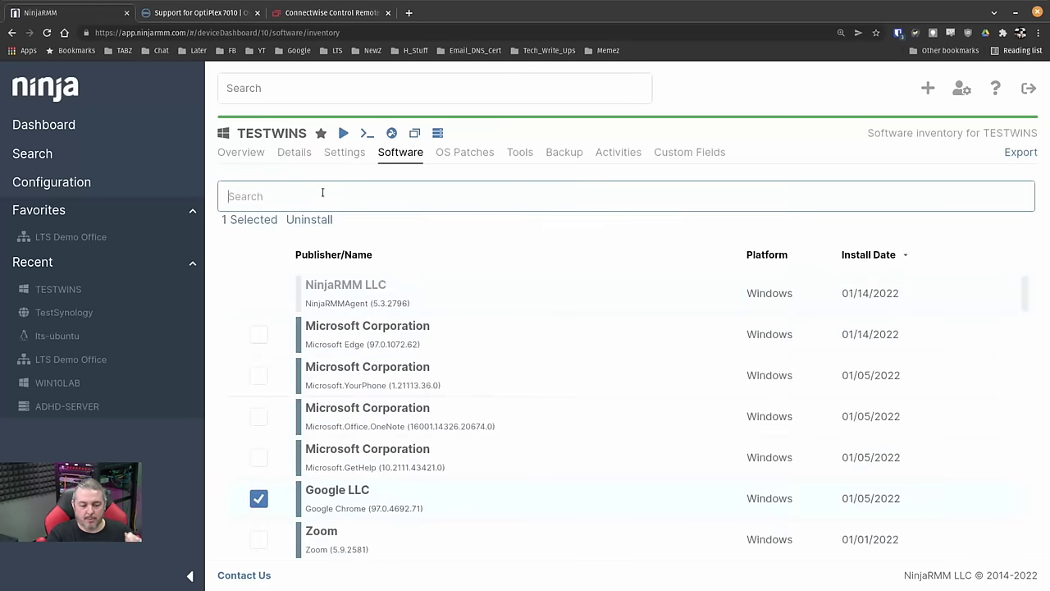
scroll(429, 356, down, 3)
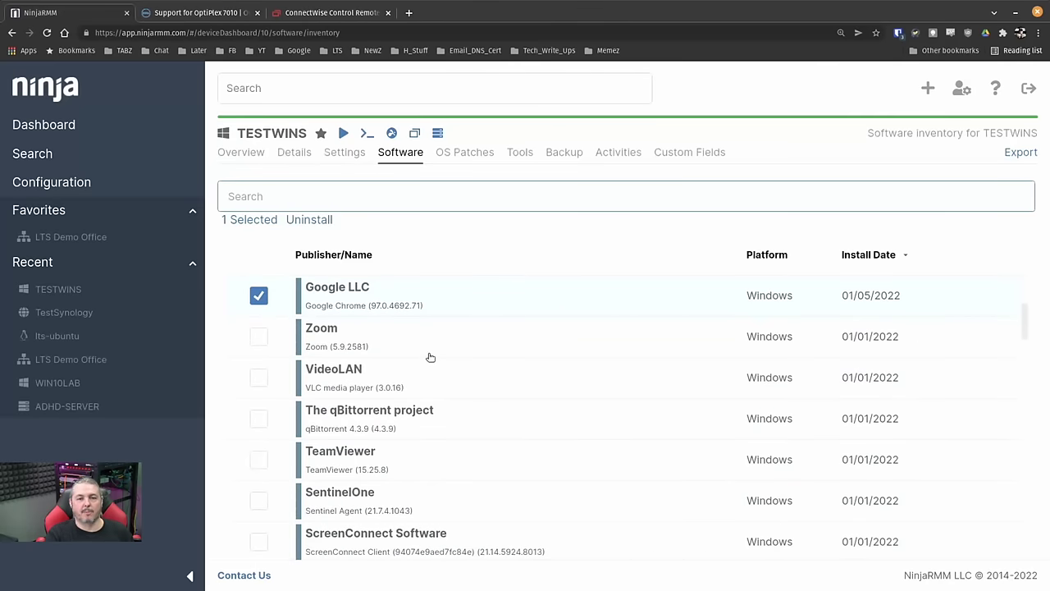
click(259, 296)
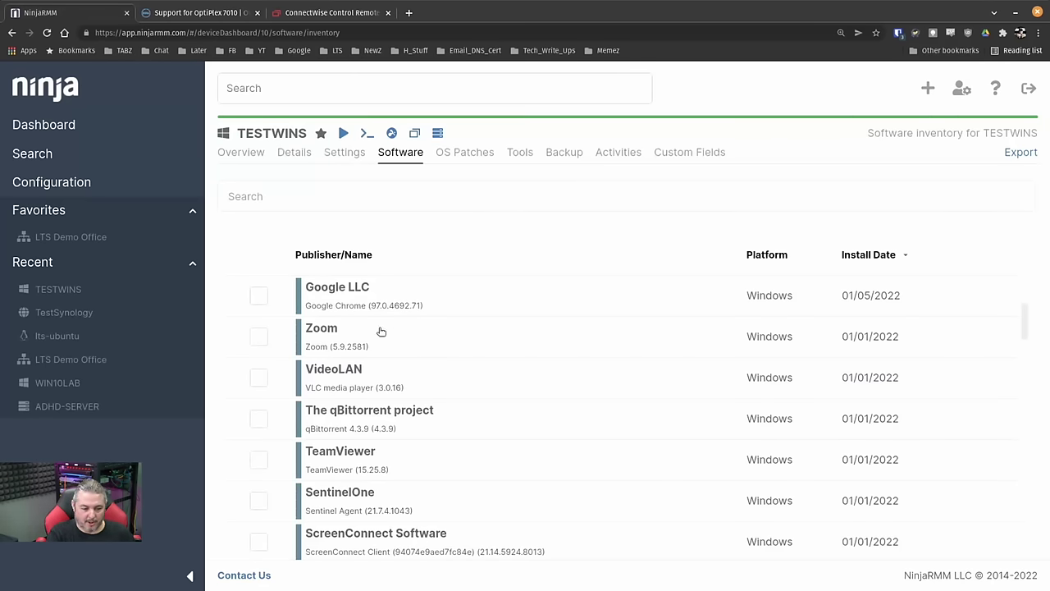
Tick Zoom and confirm uninstalling it from TESTWINS
click(257, 340)
click(325, 220)
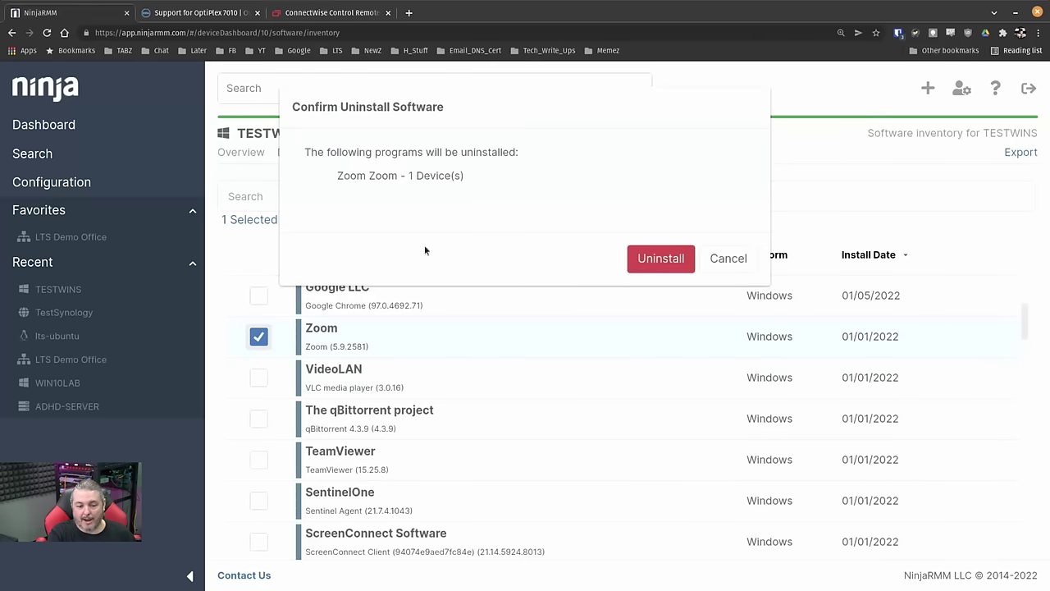
click(641, 254)
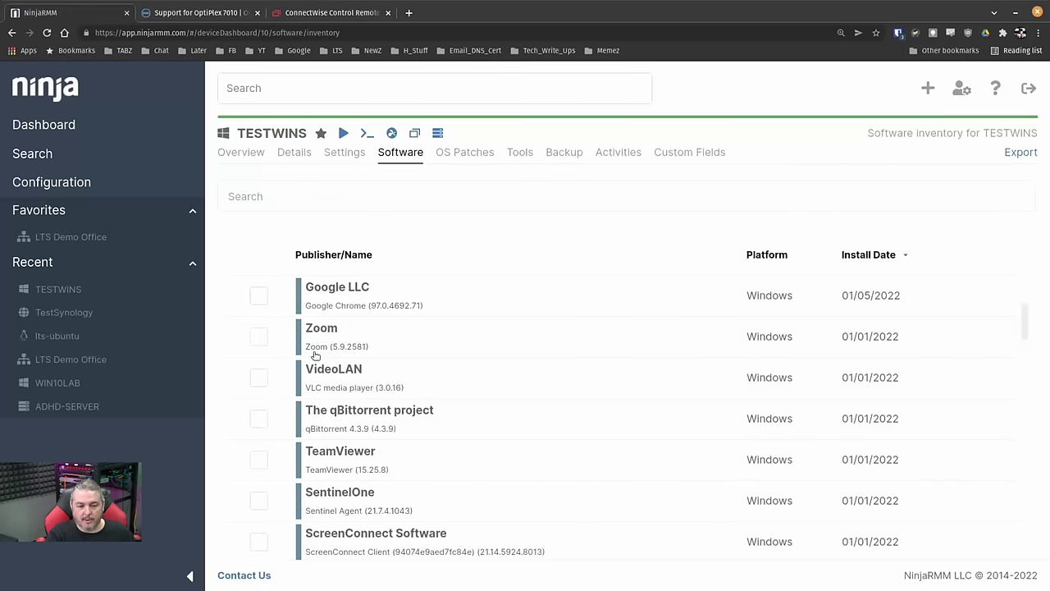
scroll(427, 342, up, 3)
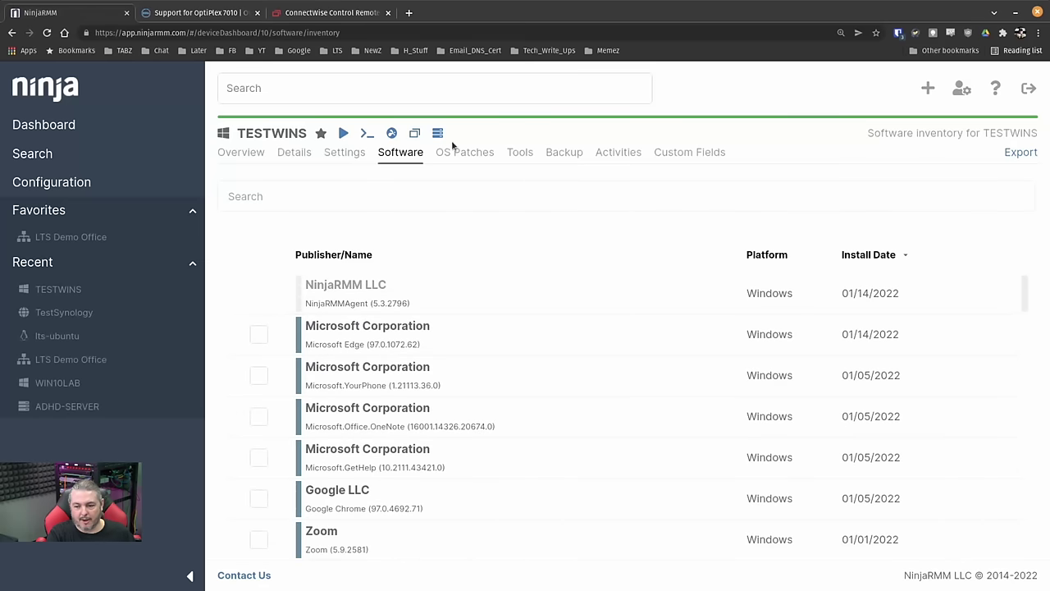
mouse_move(463, 156)
scroll(382, 397, down, 3)
scroll(426, 328, up, 3)
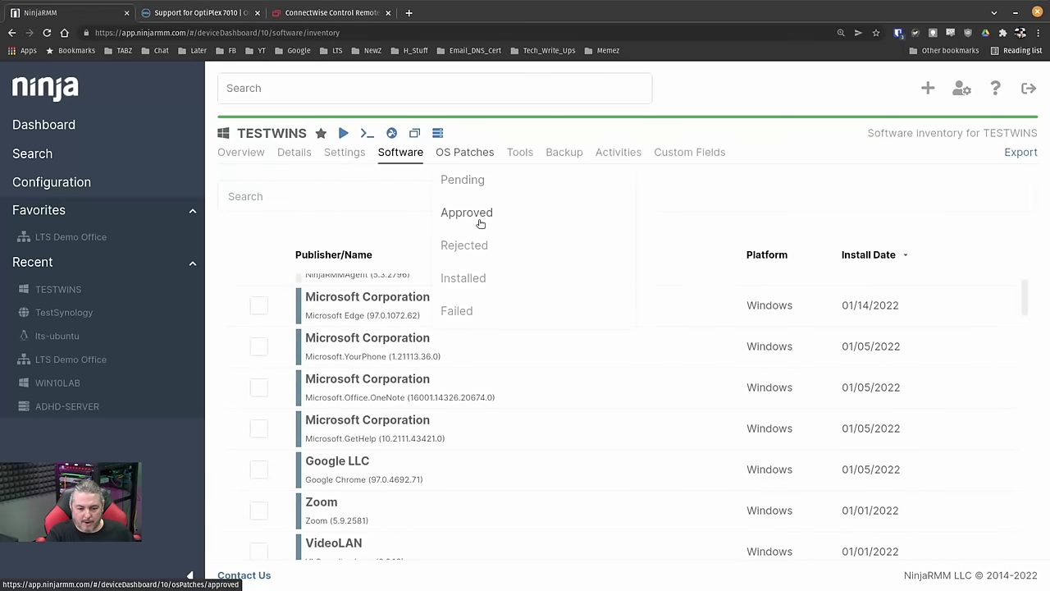
View failed then installed OS patches, close the KB5006365 article, and sort by Install Date
click(475, 310)
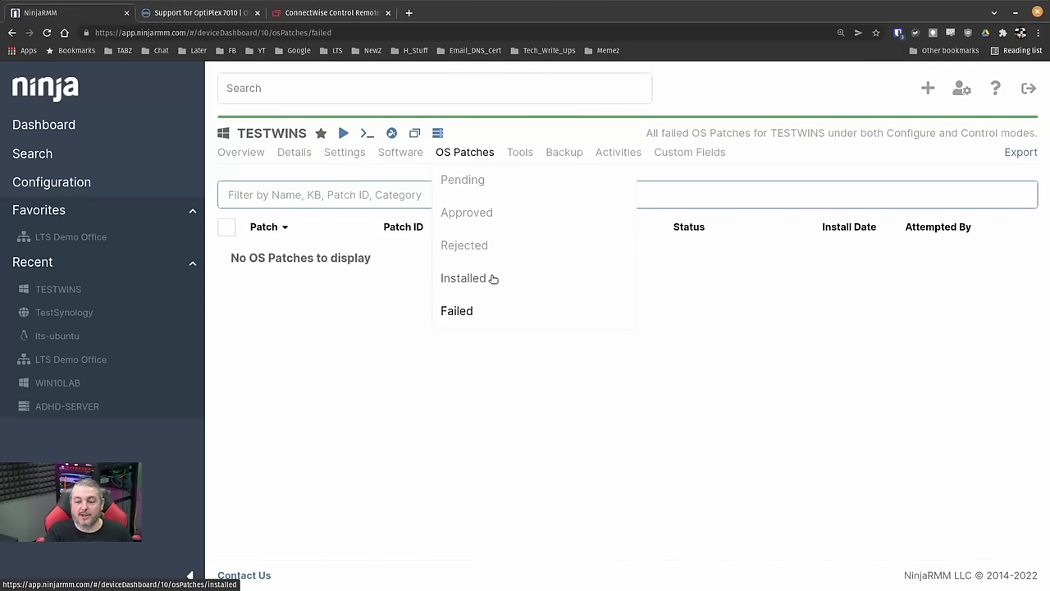
click(487, 278)
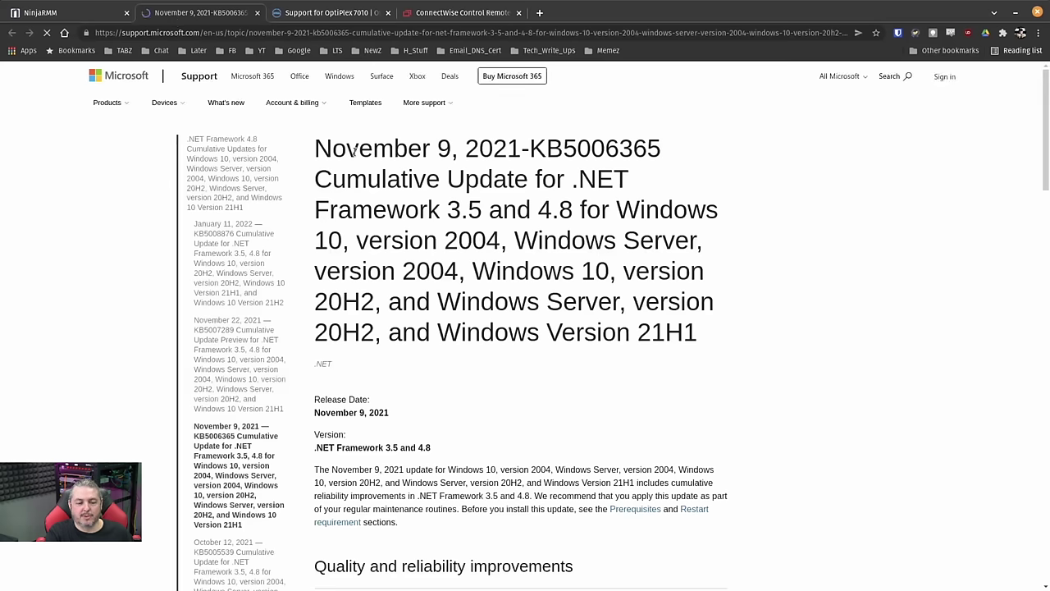
drag(317, 142, 691, 237)
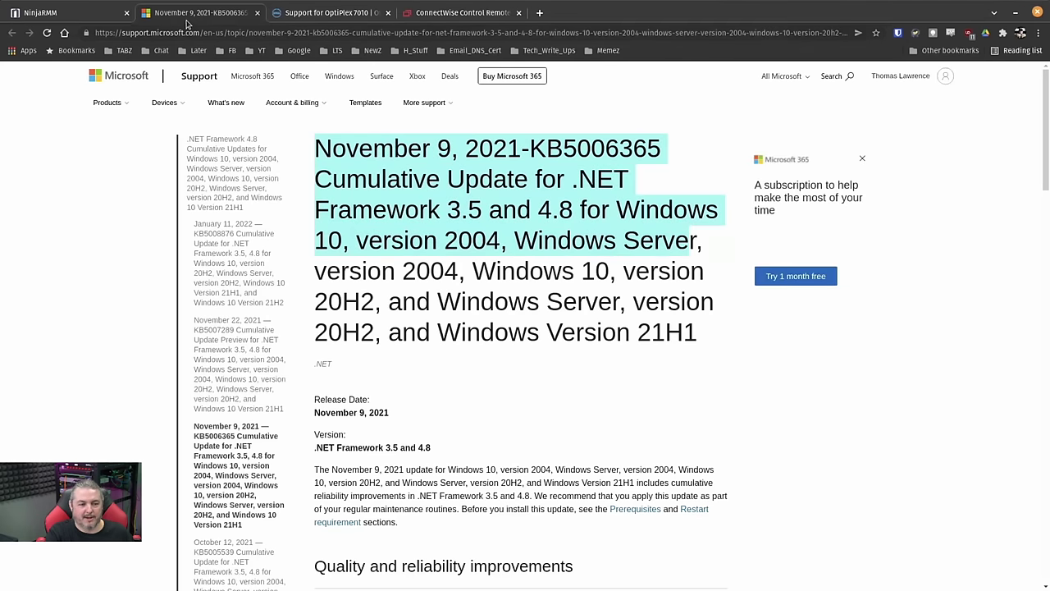
key(ctrl+w)
click(819, 226)
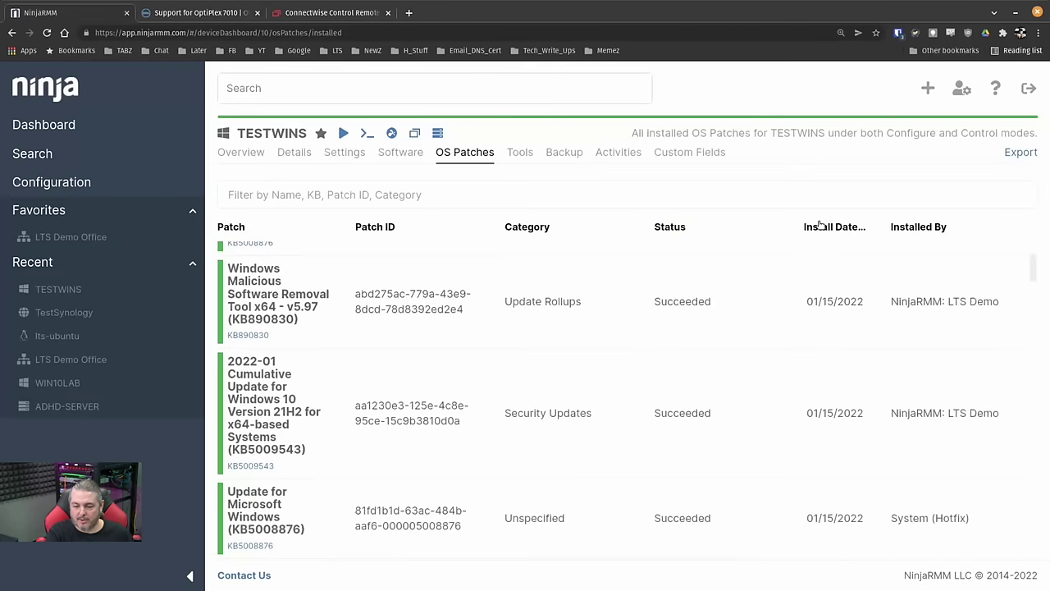
Copy KB5008876 from a patch row and paste it into the patch filter box
scroll(408, 296, up, 1)
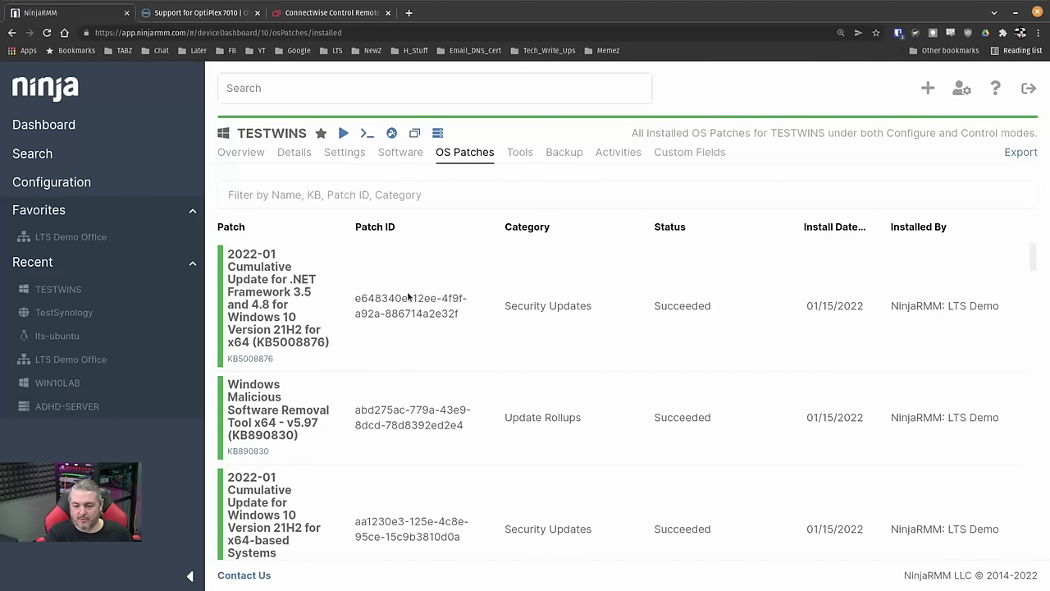
scroll(373, 297, down, 3)
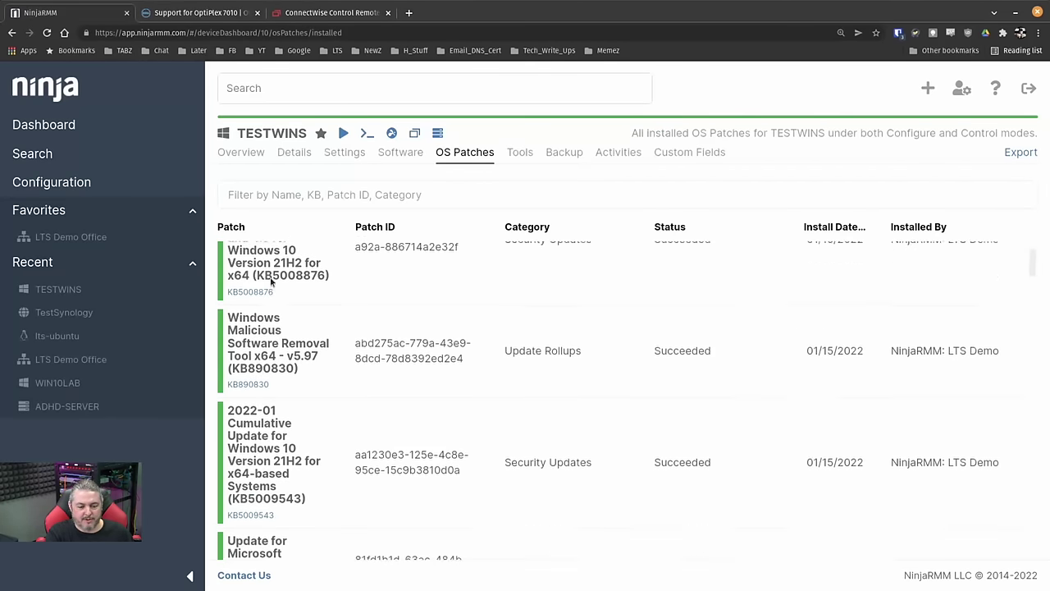
scroll(373, 298, up, 3)
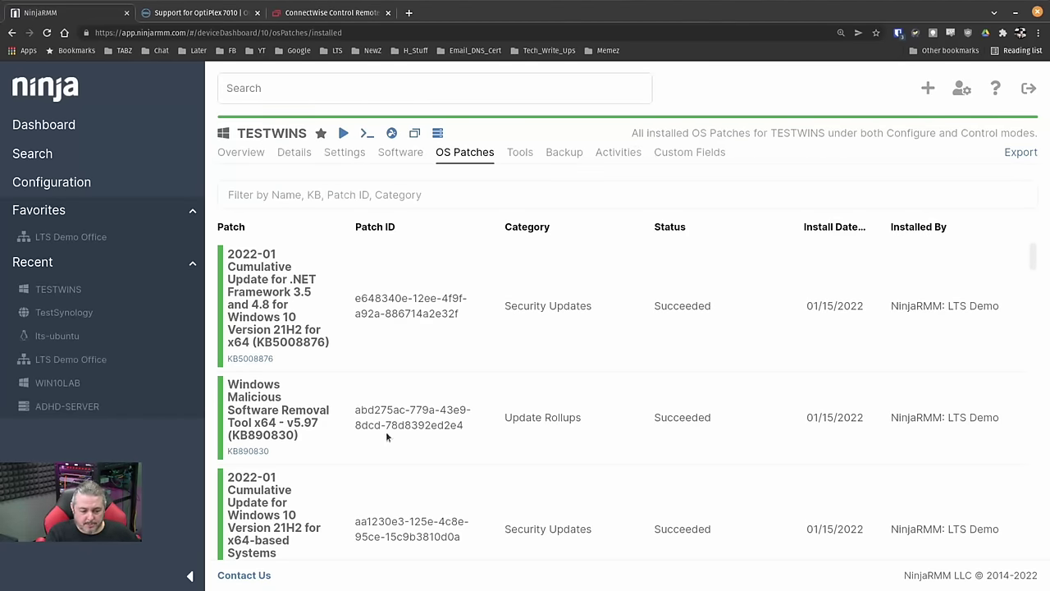
drag(276, 358, 226, 358)
key(ctrl+c)
click(334, 194)
key(ctrl+v)
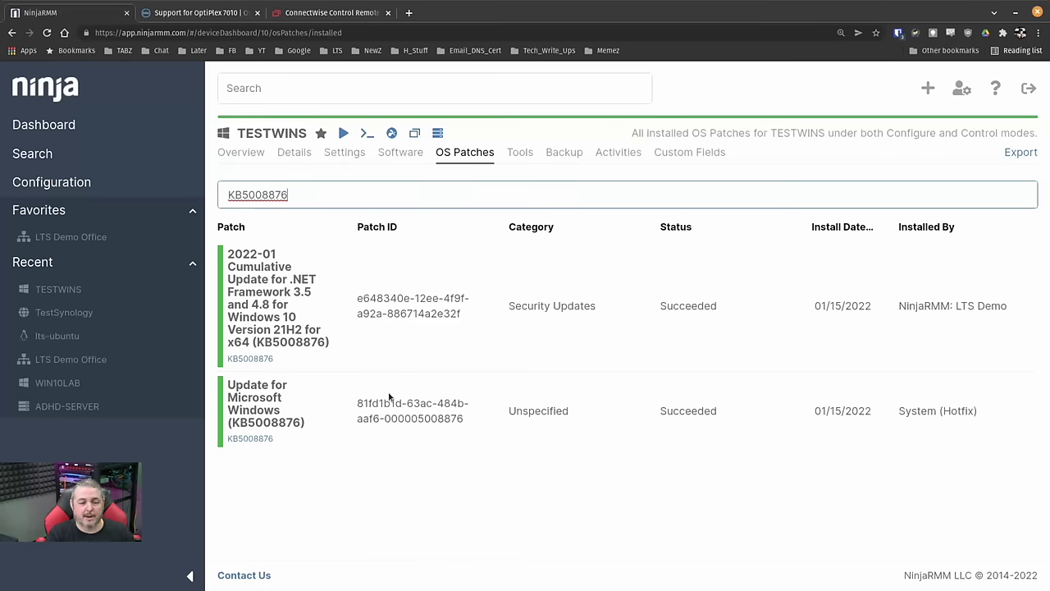
Open TESTWINS's Task Manager and sort processes by CPU, putting CompatTelRunner.exe on top
mouse_move(525, 157)
click(524, 174)
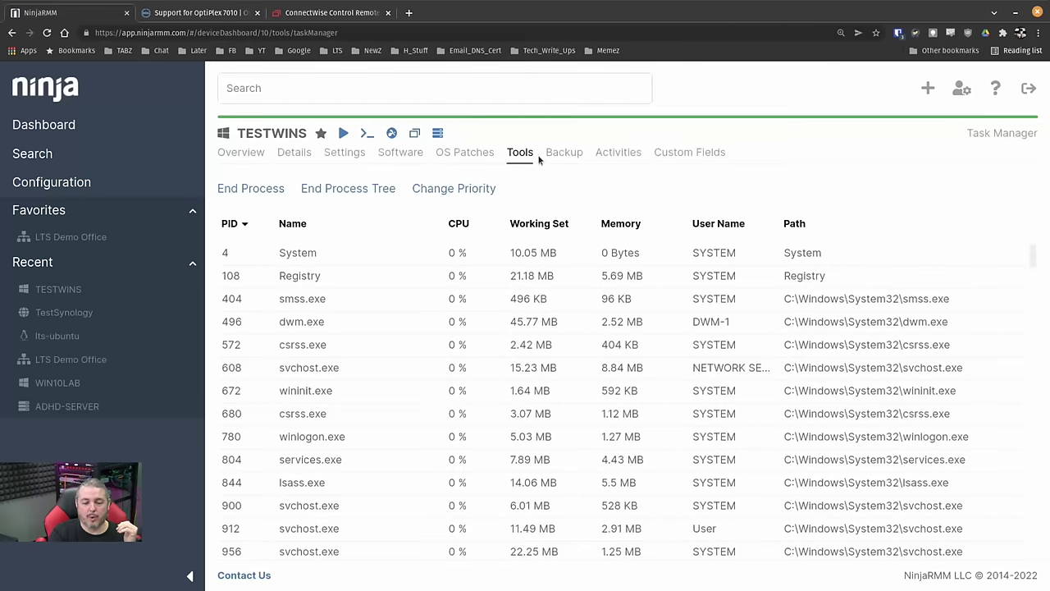
scroll(541, 332, down, 8)
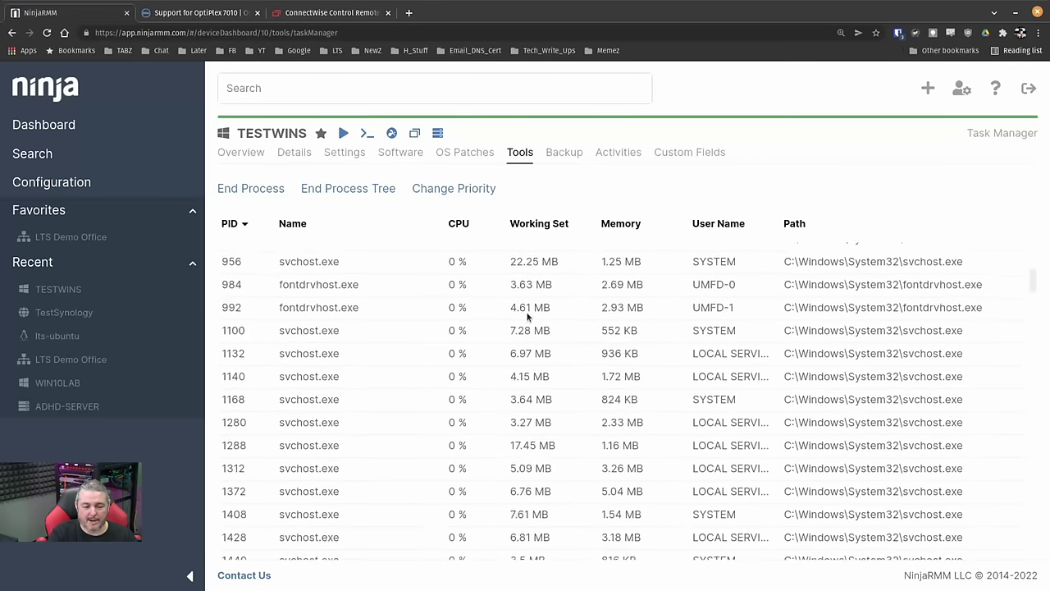
scroll(530, 312, up, 7)
scroll(527, 316, up, 3)
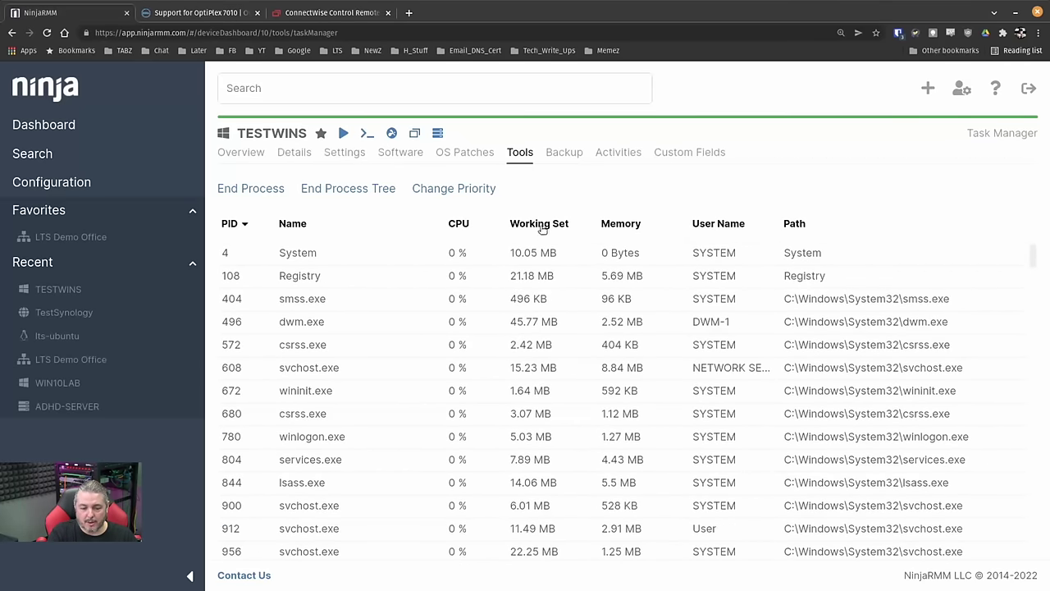
click(453, 223)
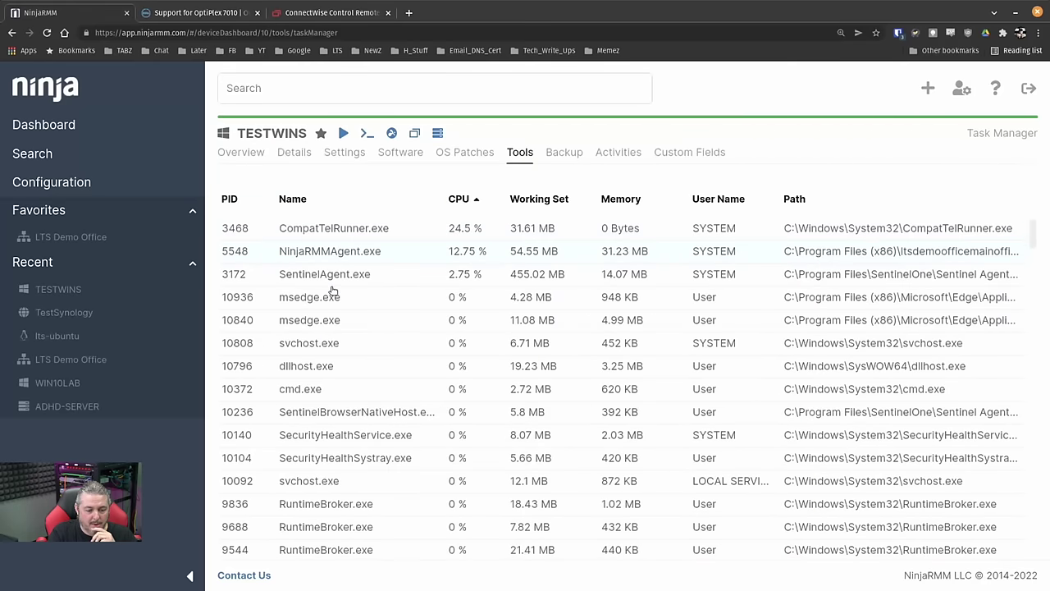
scroll(364, 335, down, 2)
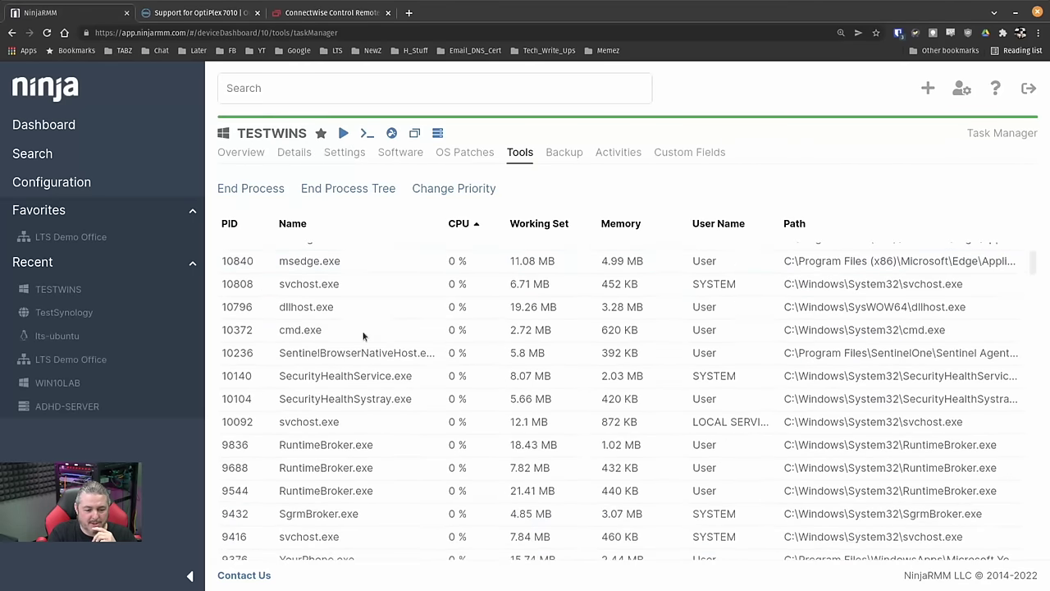
scroll(363, 335, up, 2)
scroll(363, 335, down, 2)
scroll(364, 335, down, 2)
scroll(364, 335, up, 3)
scroll(363, 335, up, 1)
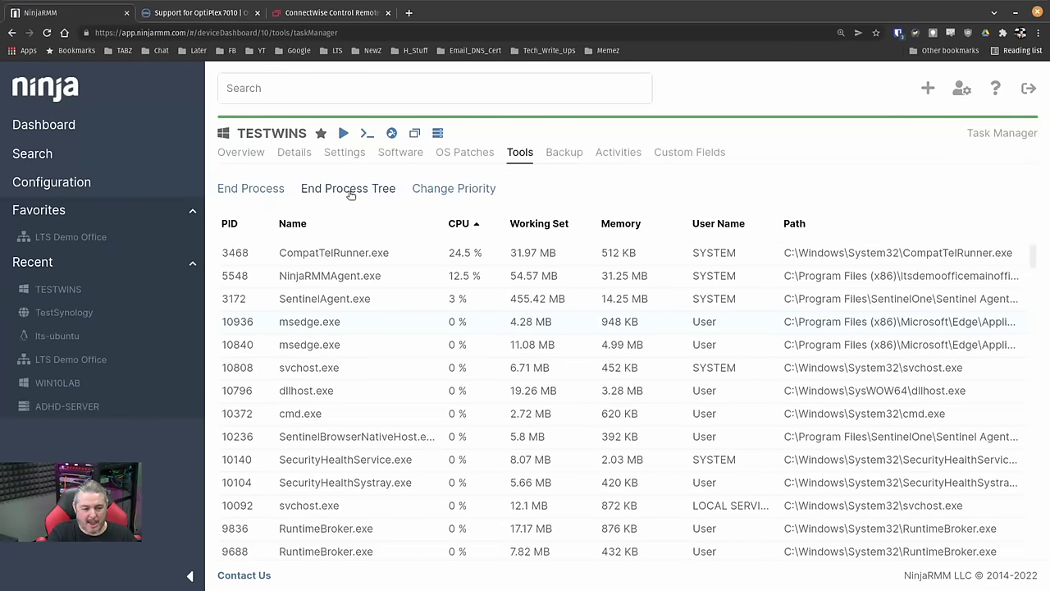
scroll(383, 337, down, 2)
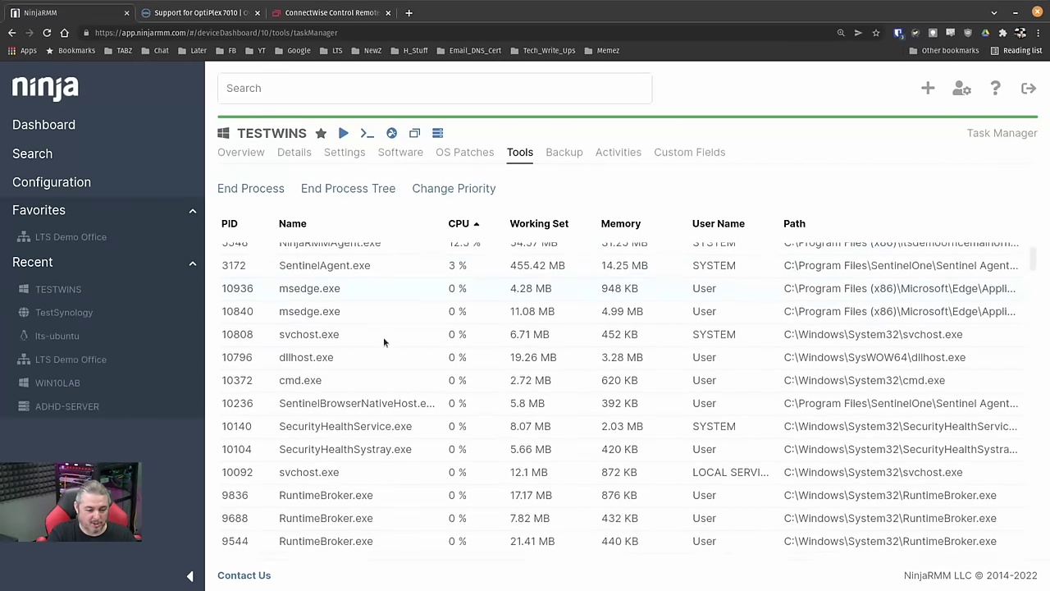
scroll(385, 340, down, 2)
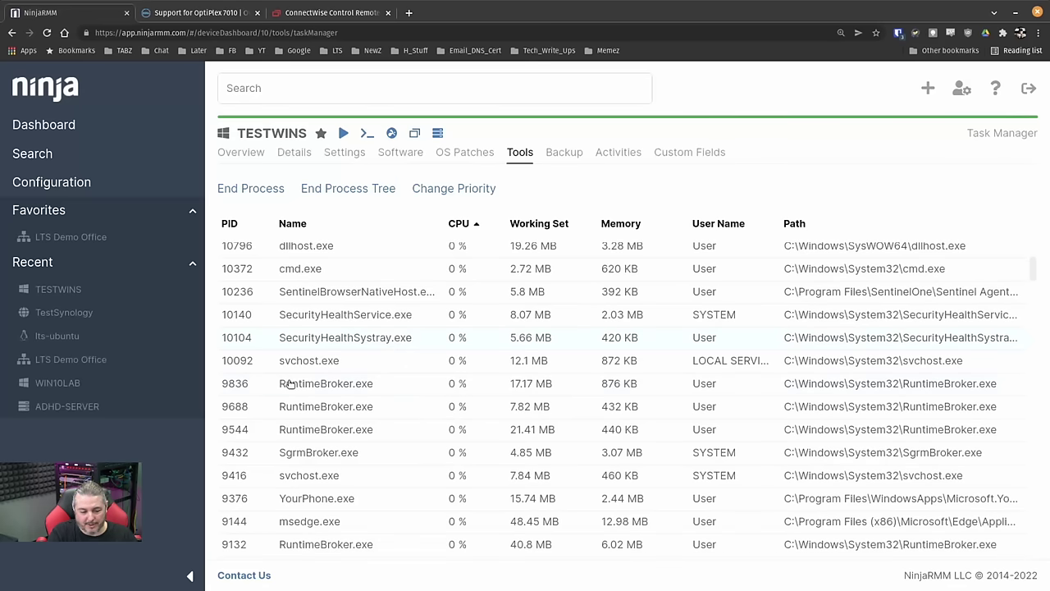
scroll(343, 366, down, 3)
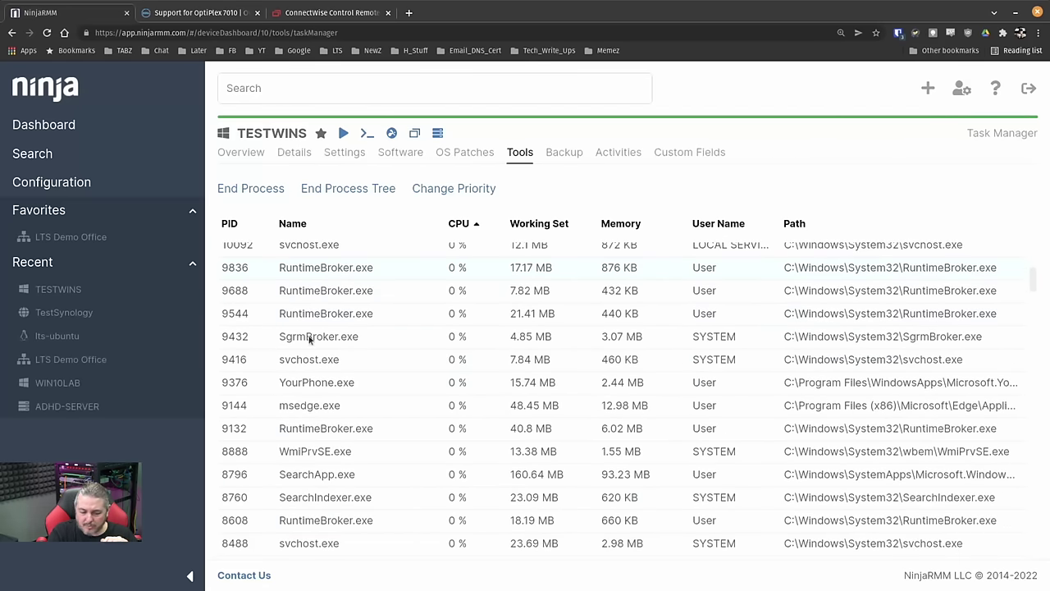
scroll(393, 459, down, 3)
scroll(424, 511, down, 3)
scroll(417, 504, up, 3)
scroll(435, 484, down, 10)
scroll(461, 455, down, 1)
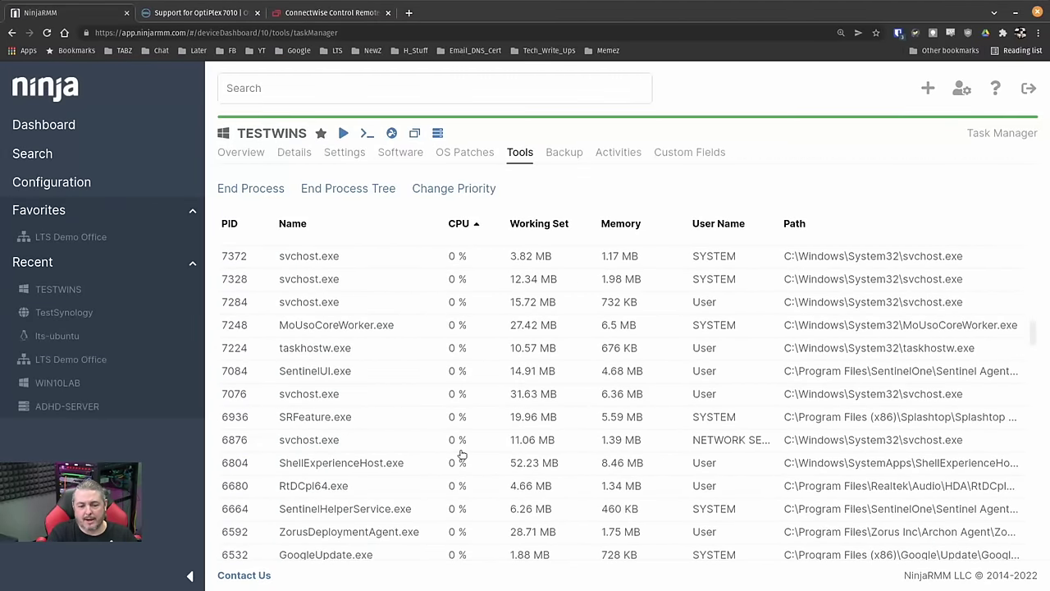
Open Windows Services and try Change Startup Type, leaving Manual and closing without applying
mouse_move(520, 154)
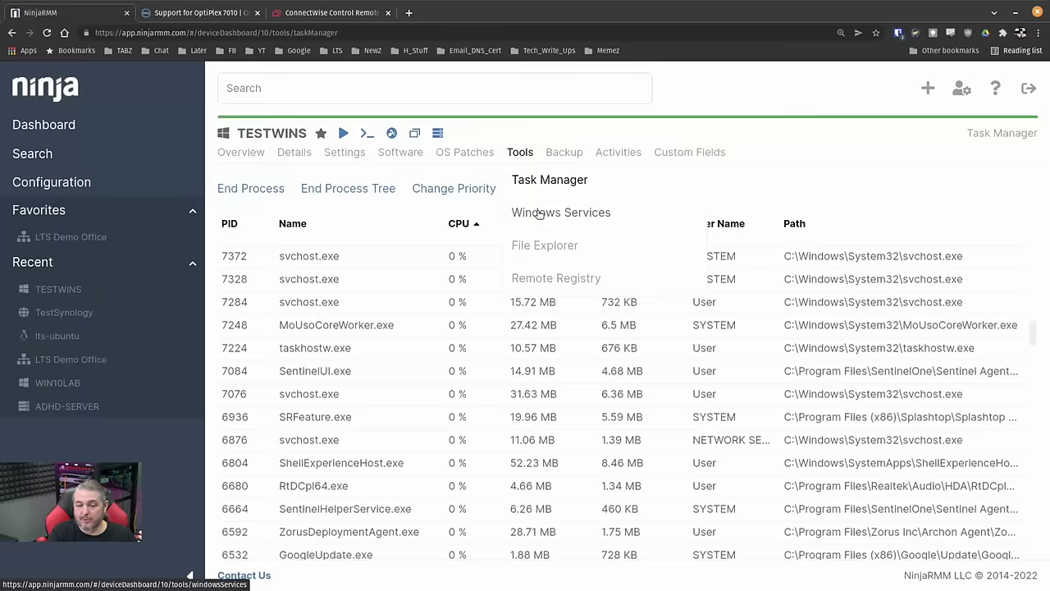
click(539, 213)
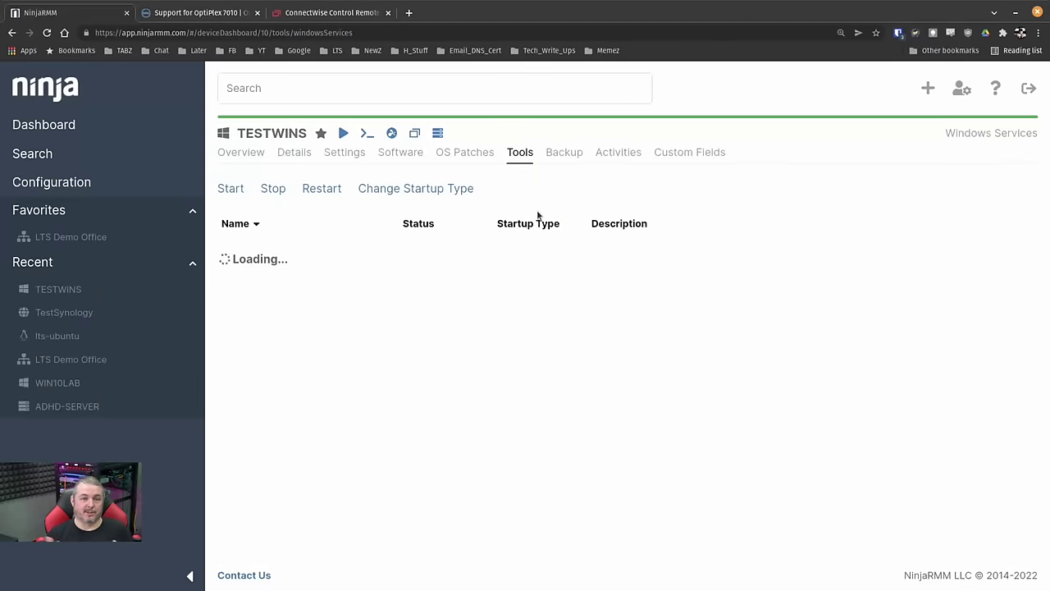
scroll(479, 340, down, 6)
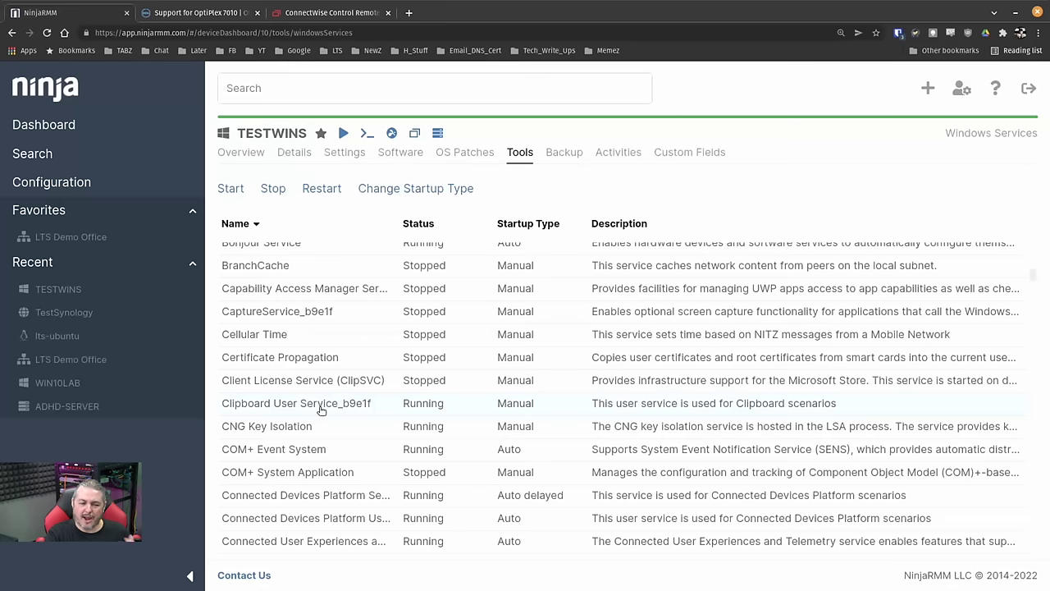
click(387, 190)
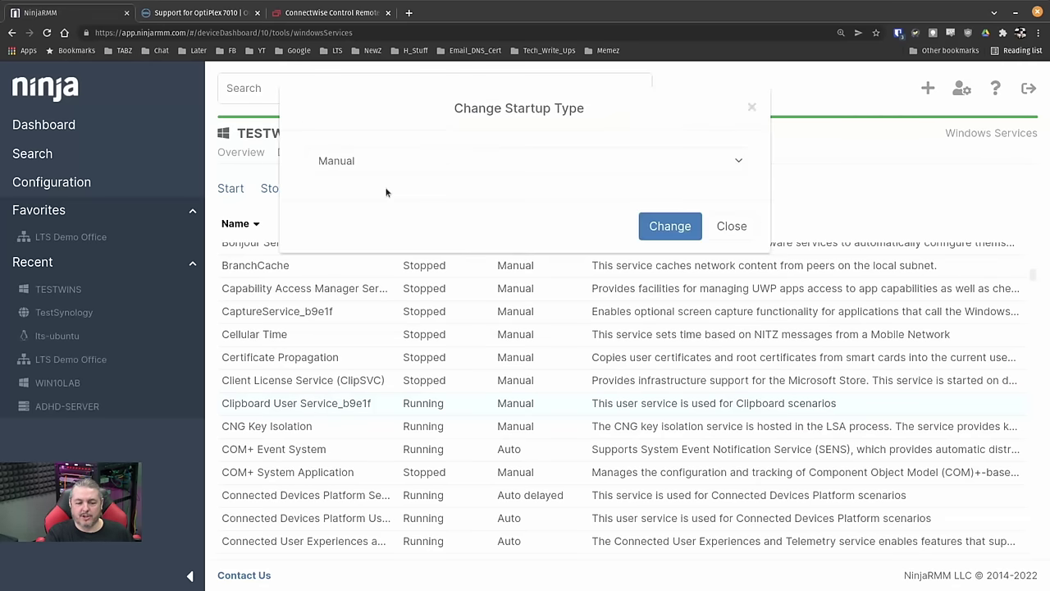
click(444, 163)
click(503, 253)
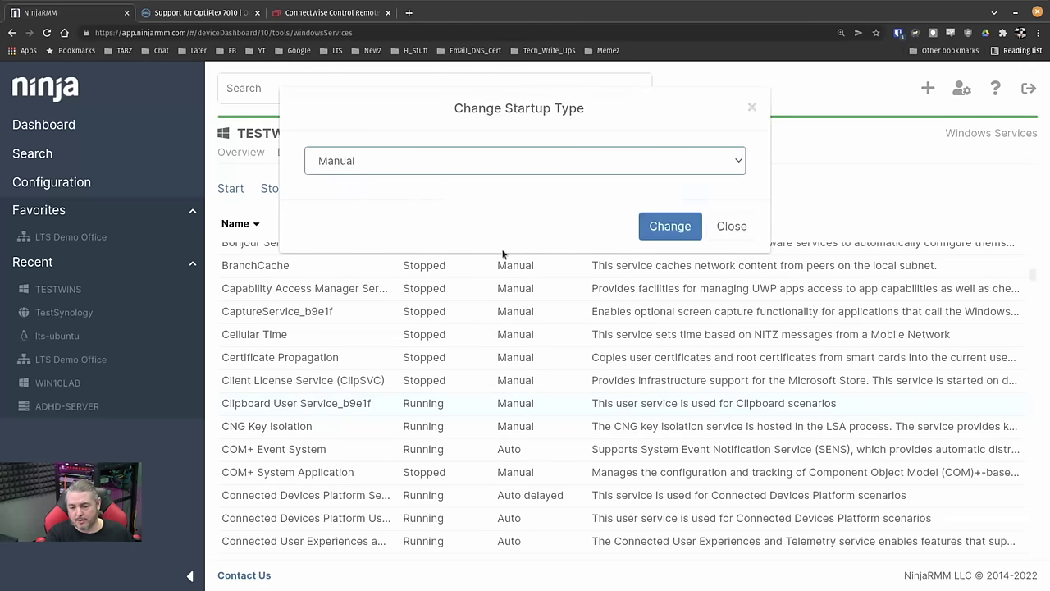
click(740, 228)
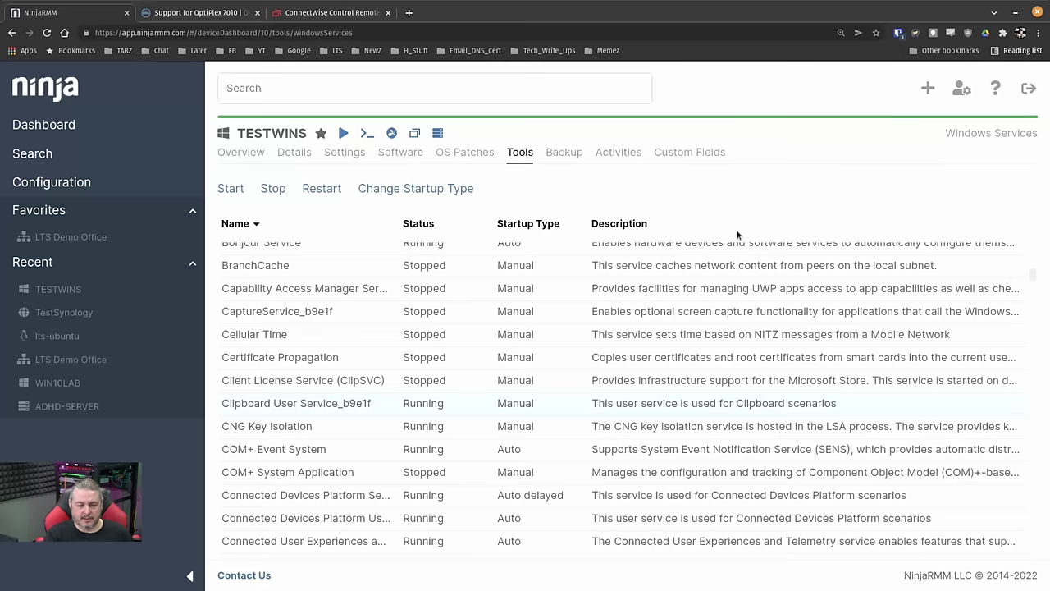
Open File Explorer and browse up to Users, into Default\Cookies, and back to Users
mouse_move(529, 161)
click(555, 245)
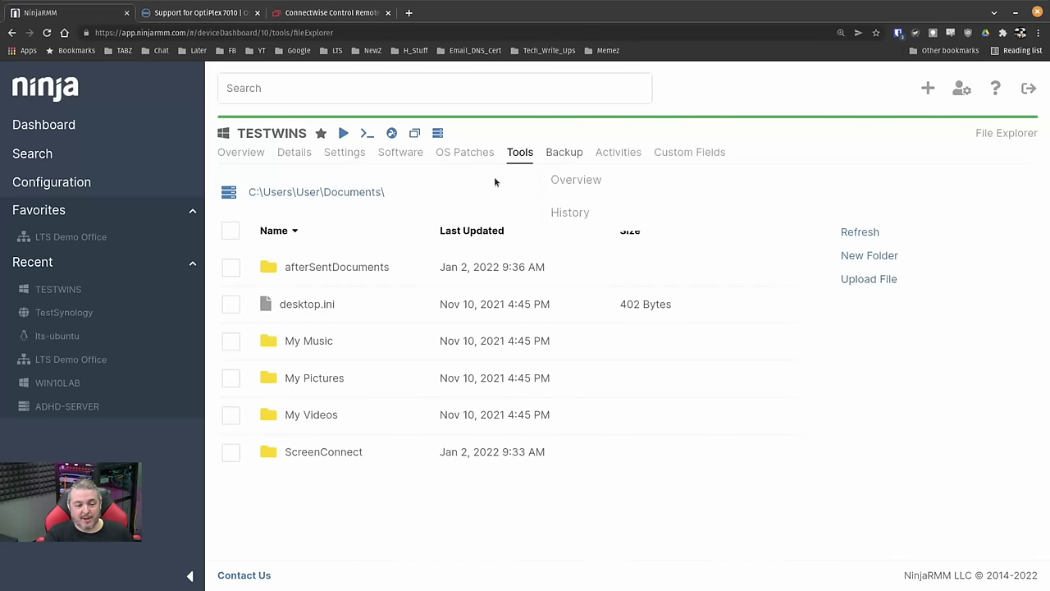
click(315, 194)
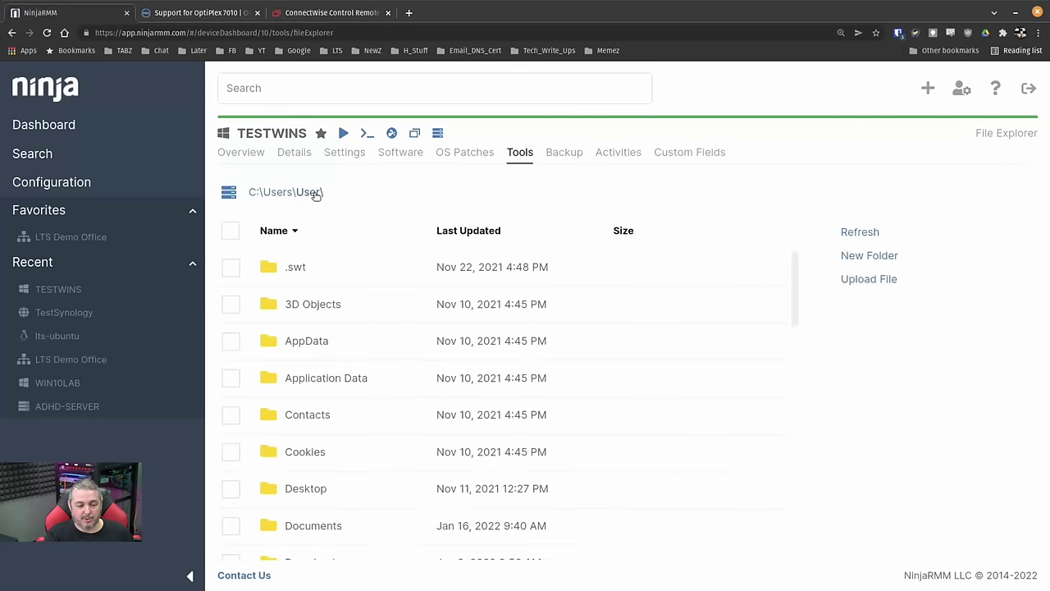
click(282, 194)
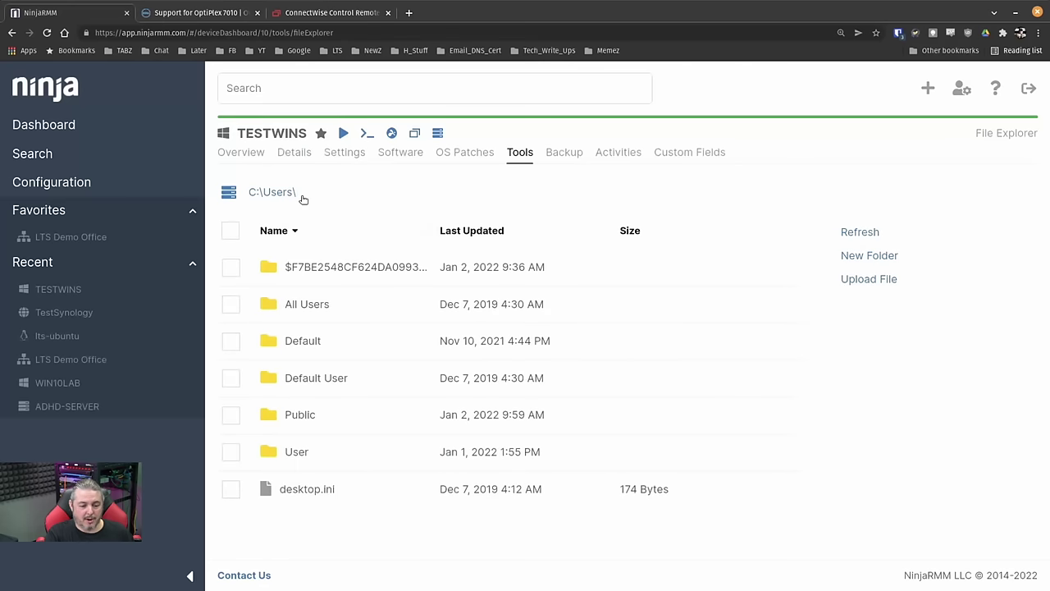
click(307, 348)
click(309, 349)
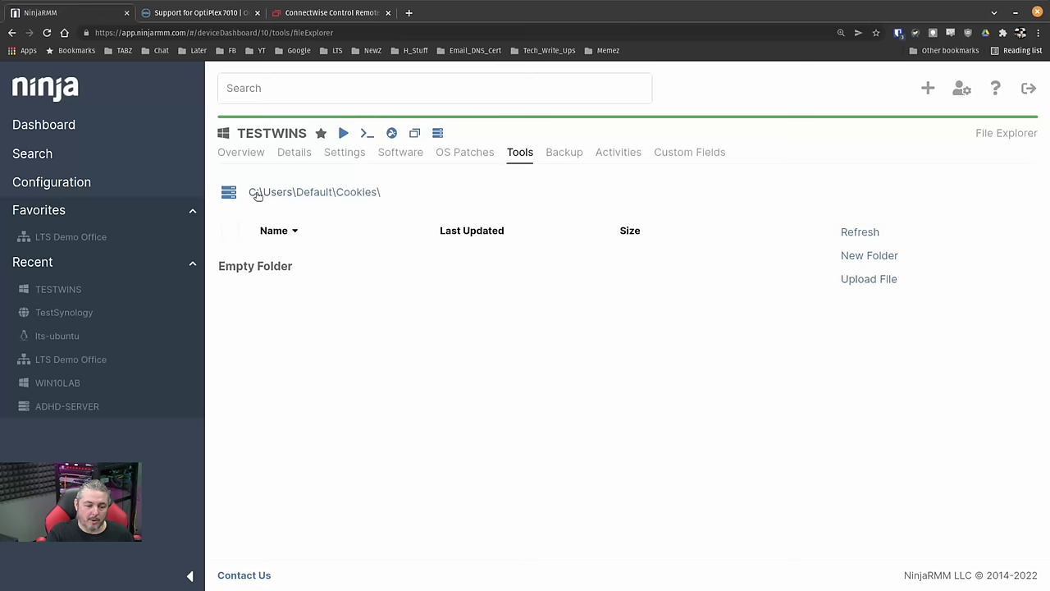
click(287, 197)
Navigate User > Documents > ScreenConnect, look inside Toolbox, and return to ScreenConnect
click(295, 448)
scroll(401, 369, down, 1)
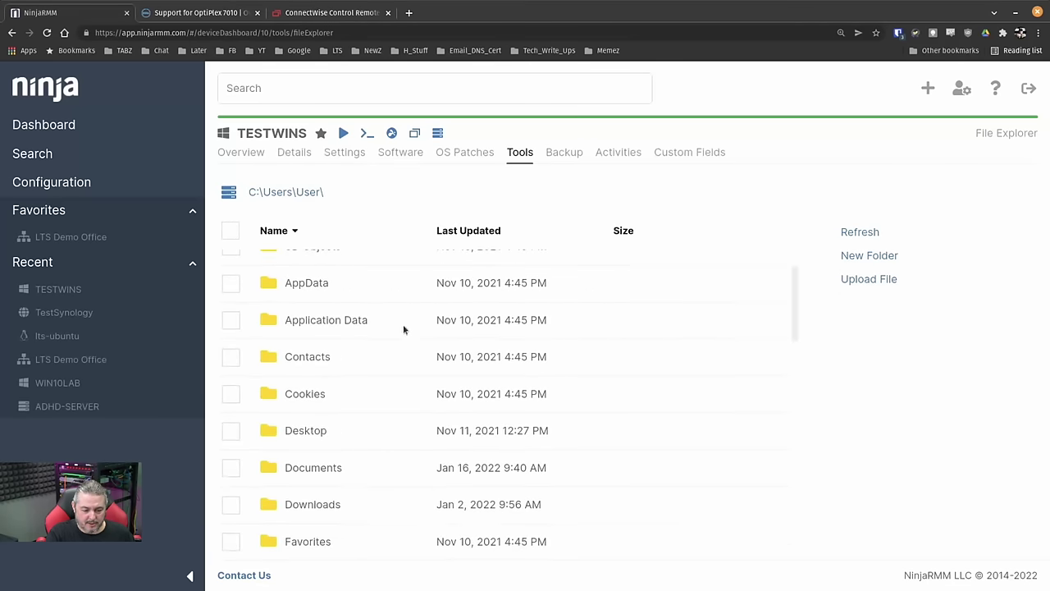
scroll(392, 444, down, 3)
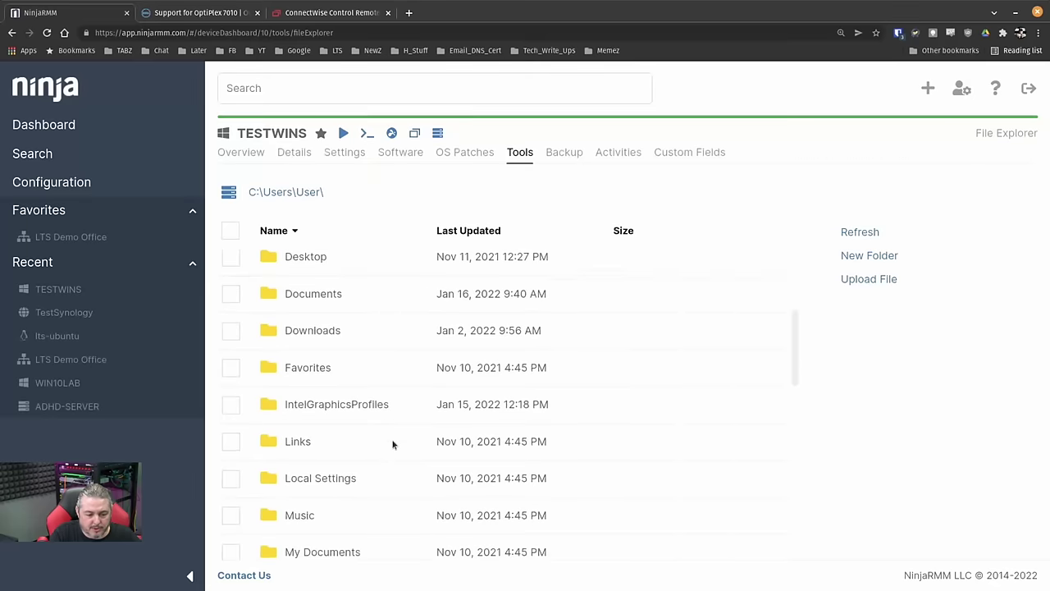
click(320, 294)
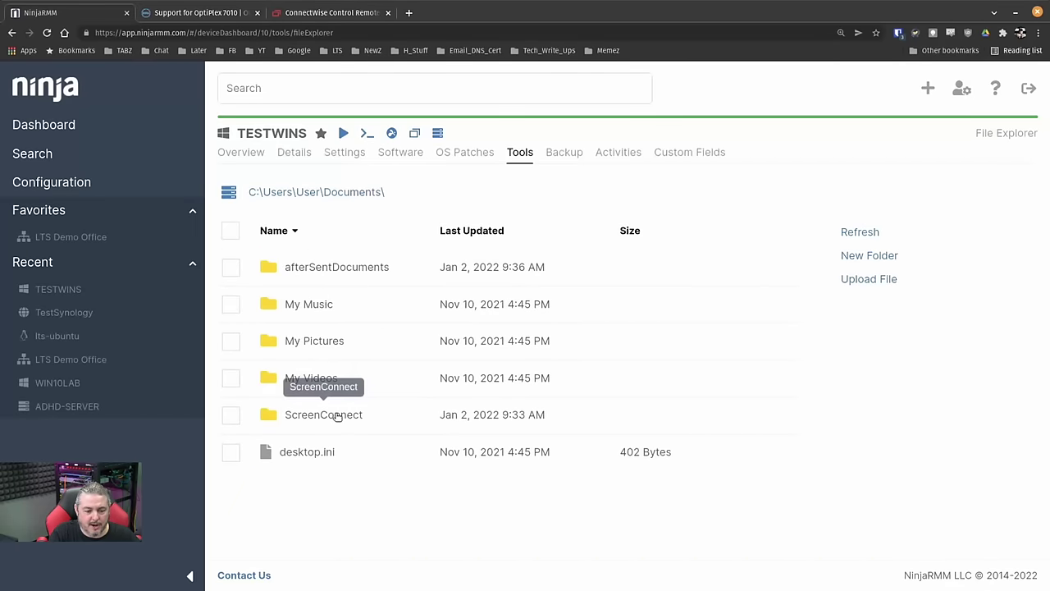
click(335, 415)
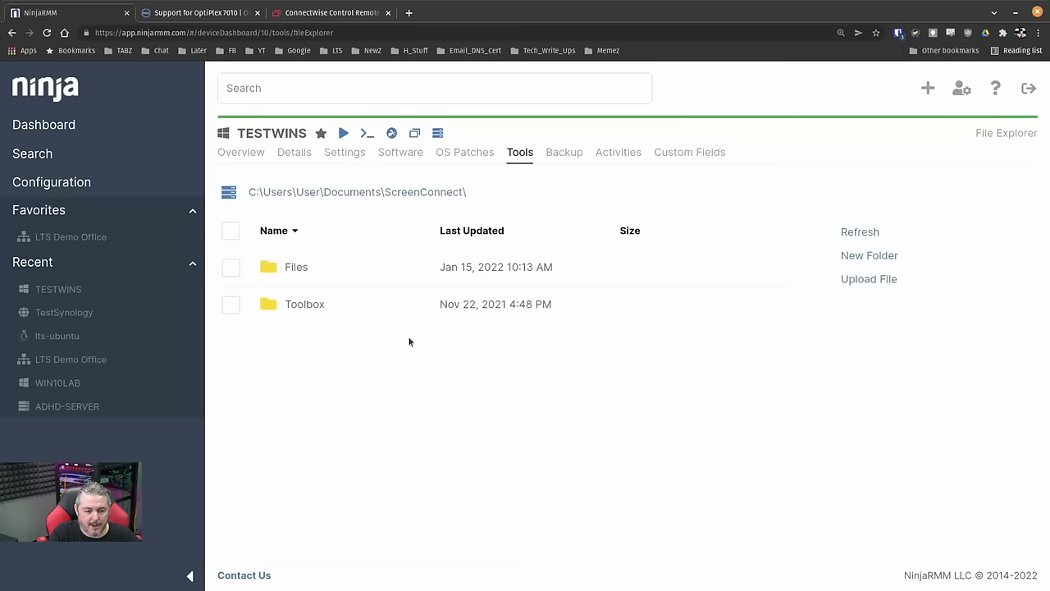
click(300, 305)
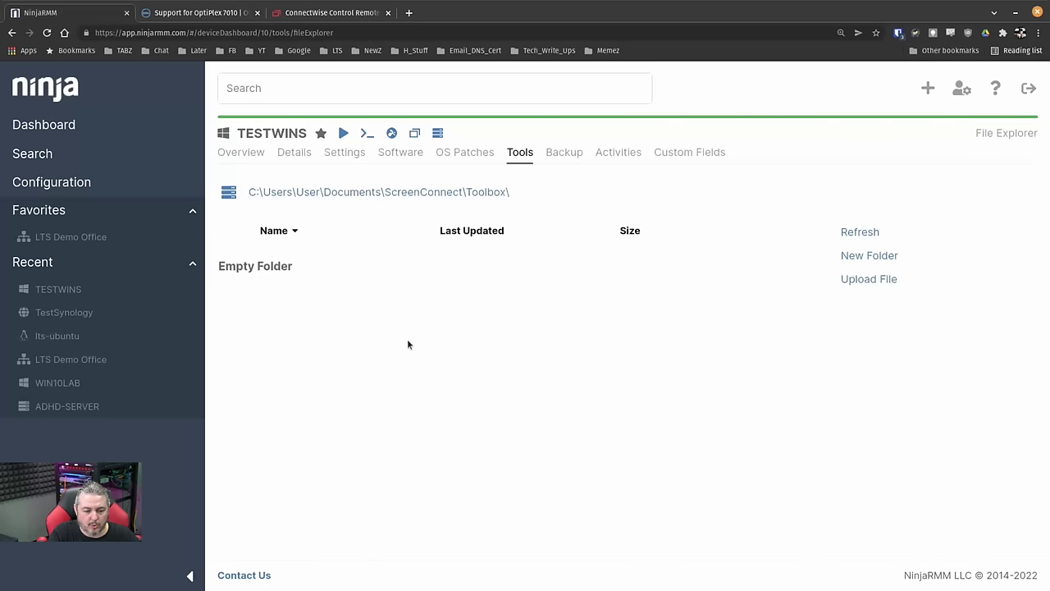
click(421, 191)
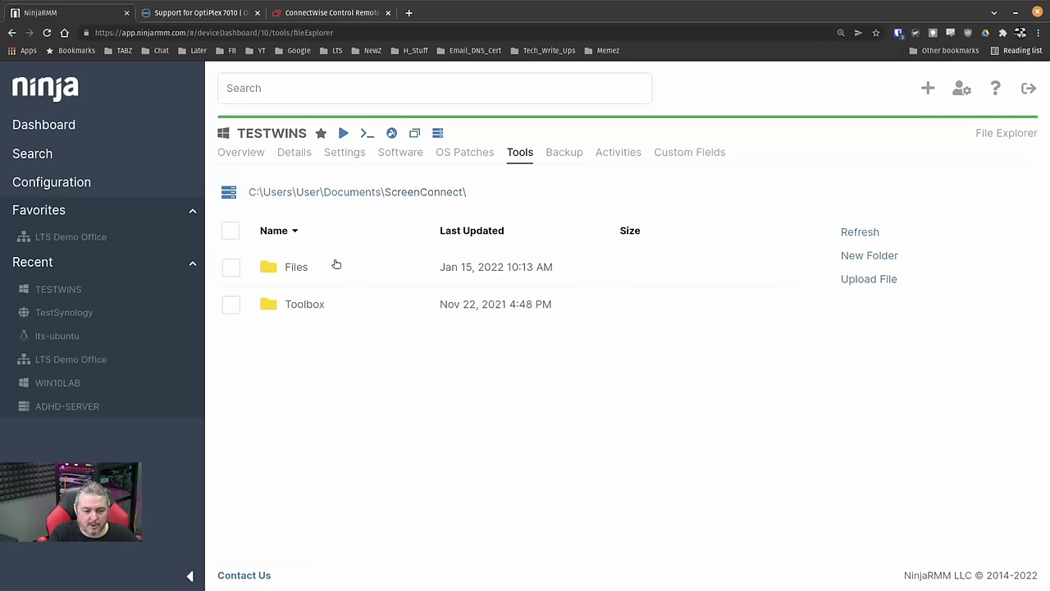
In ScreenConnect\Files, delete the 64-bit and 32-bit SentinelInstaller files
click(305, 267)
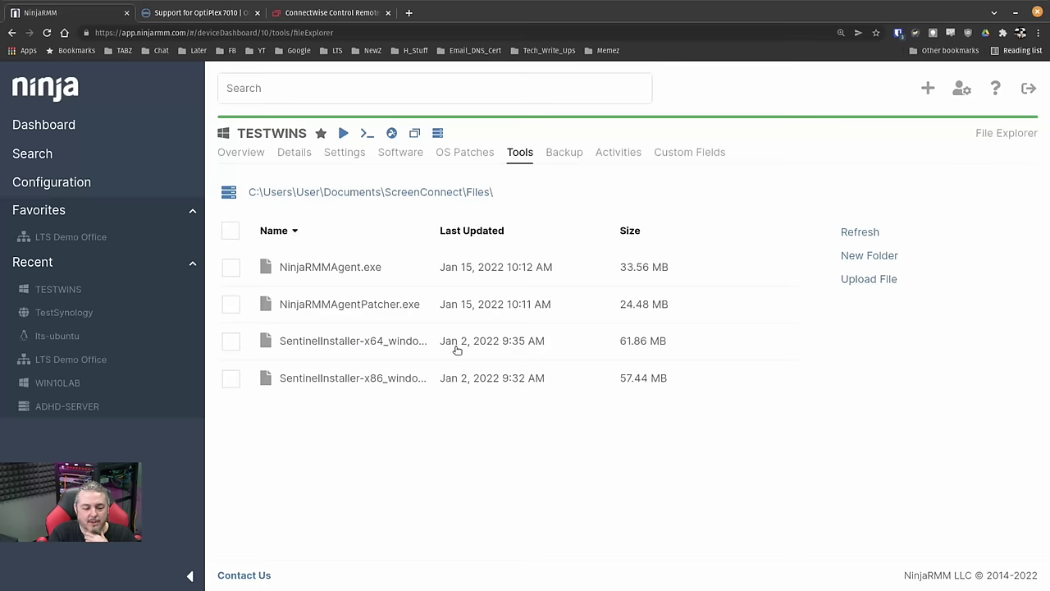
click(231, 340)
click(230, 378)
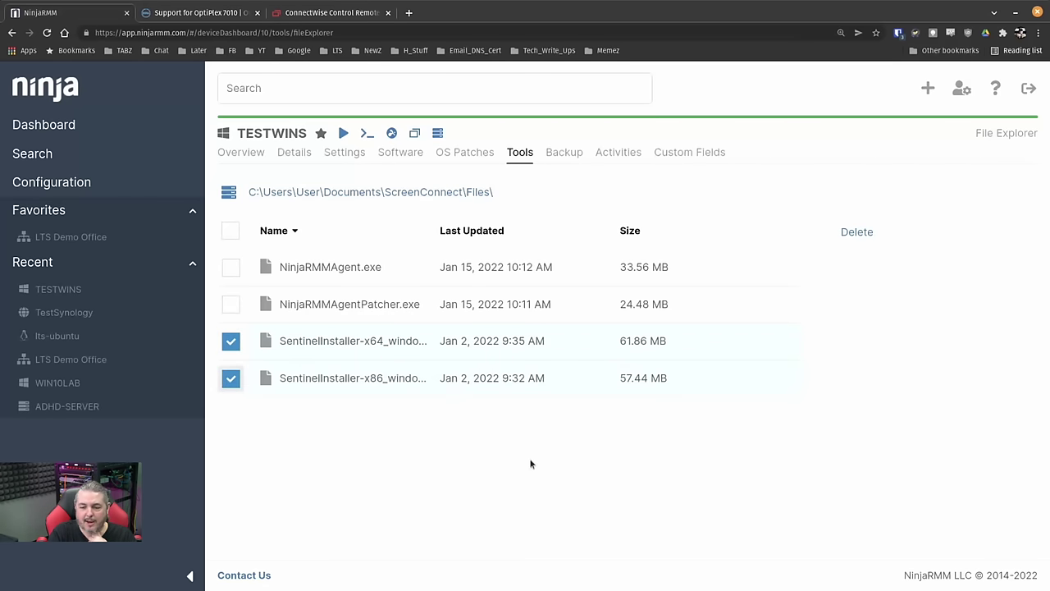
click(857, 231)
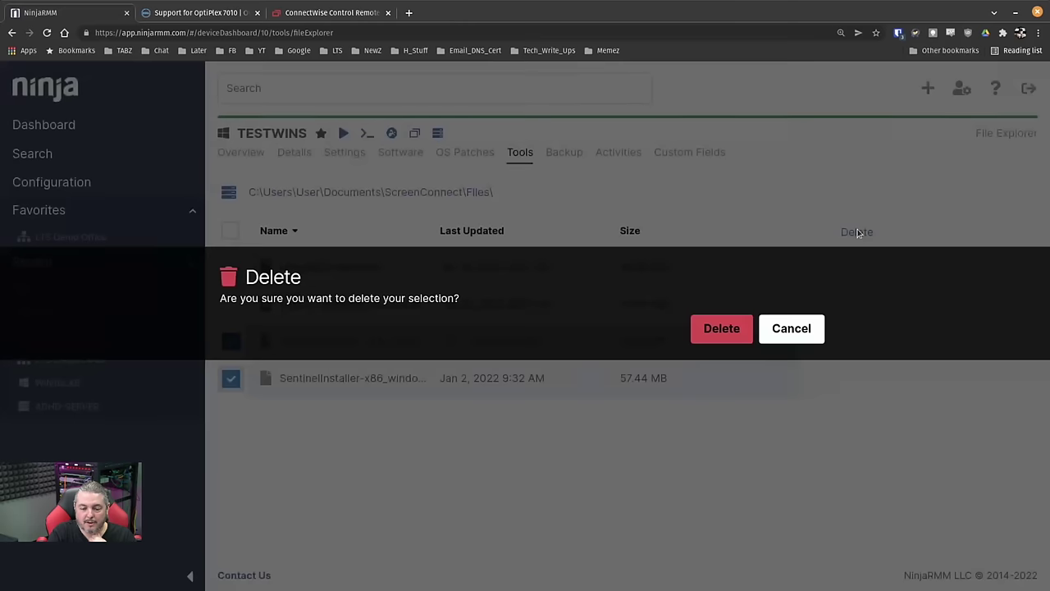
click(775, 329)
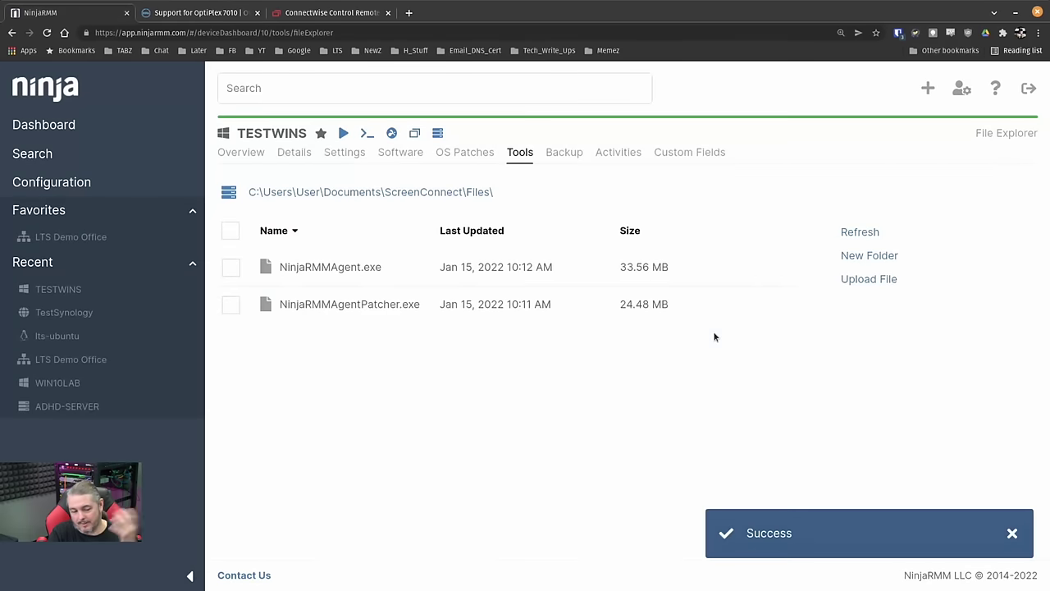
Delete NinjaRMMAgent.exe and NinjaRMMAgentPatcher.exe, then view the empty Toolbox folder
click(230, 231)
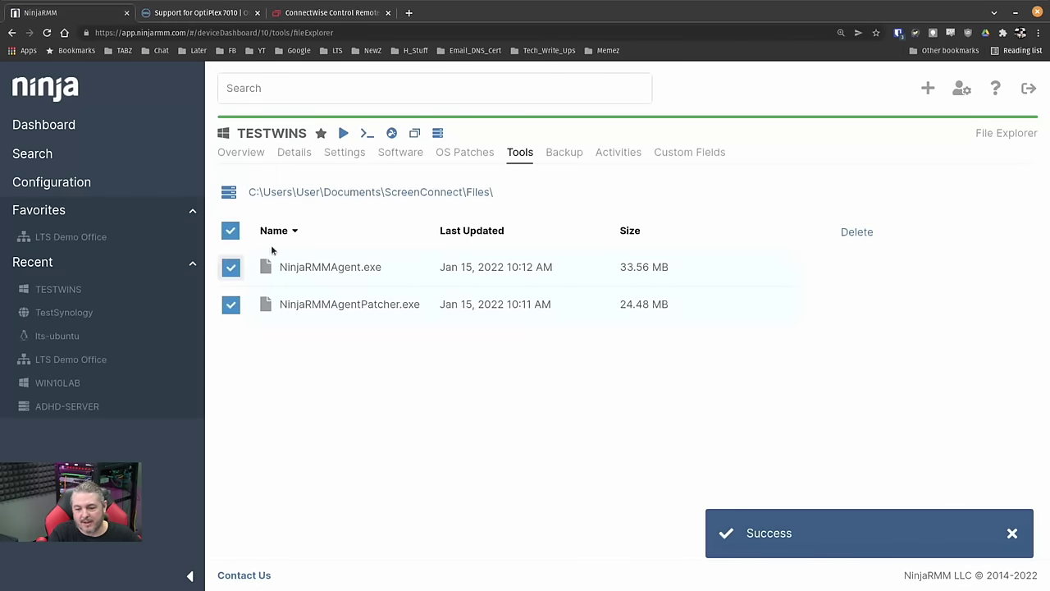
click(859, 232)
click(722, 328)
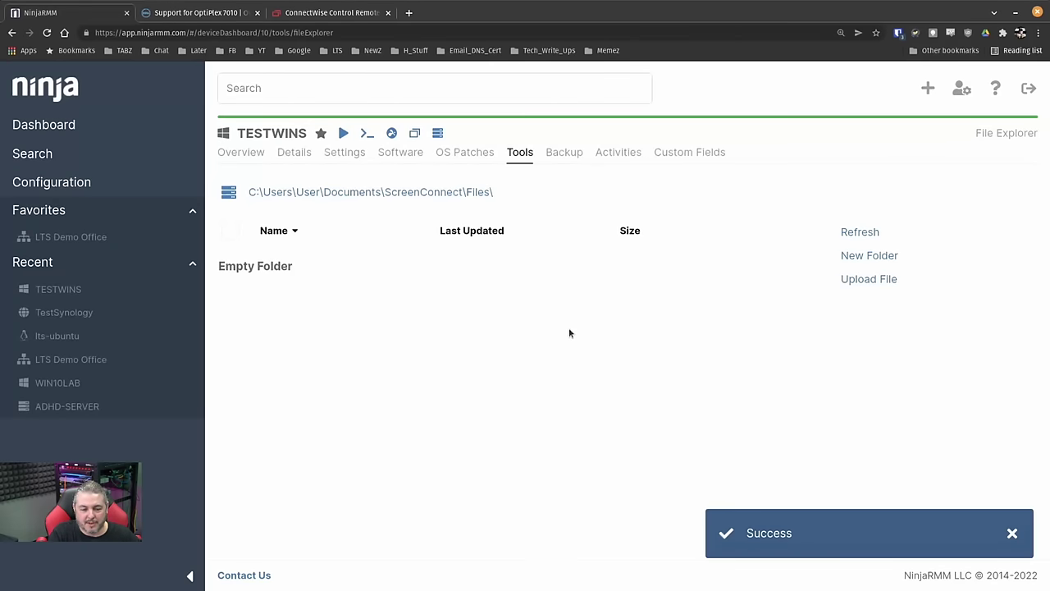
click(432, 192)
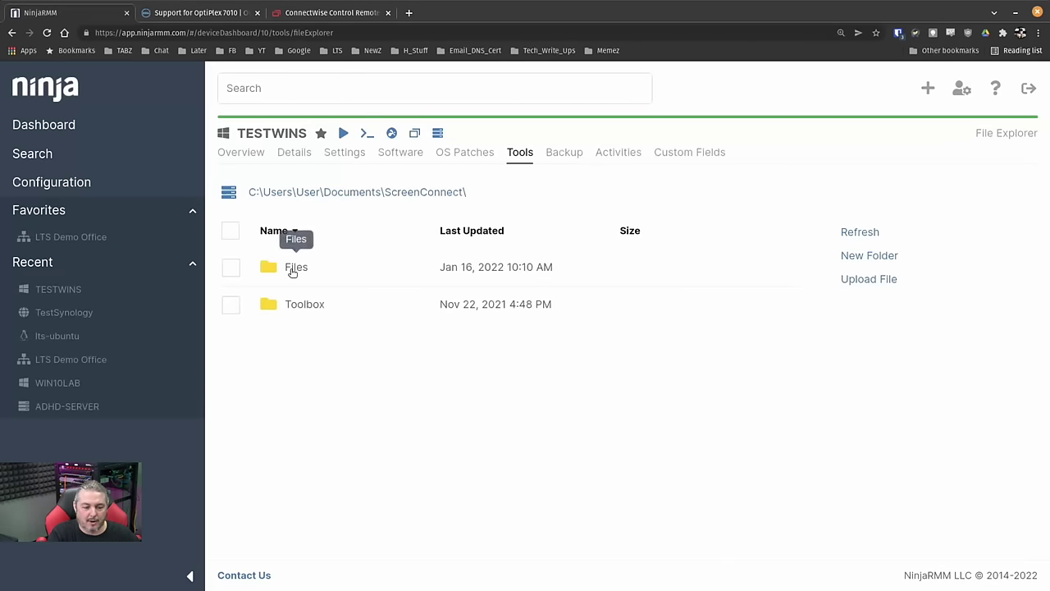
click(303, 305)
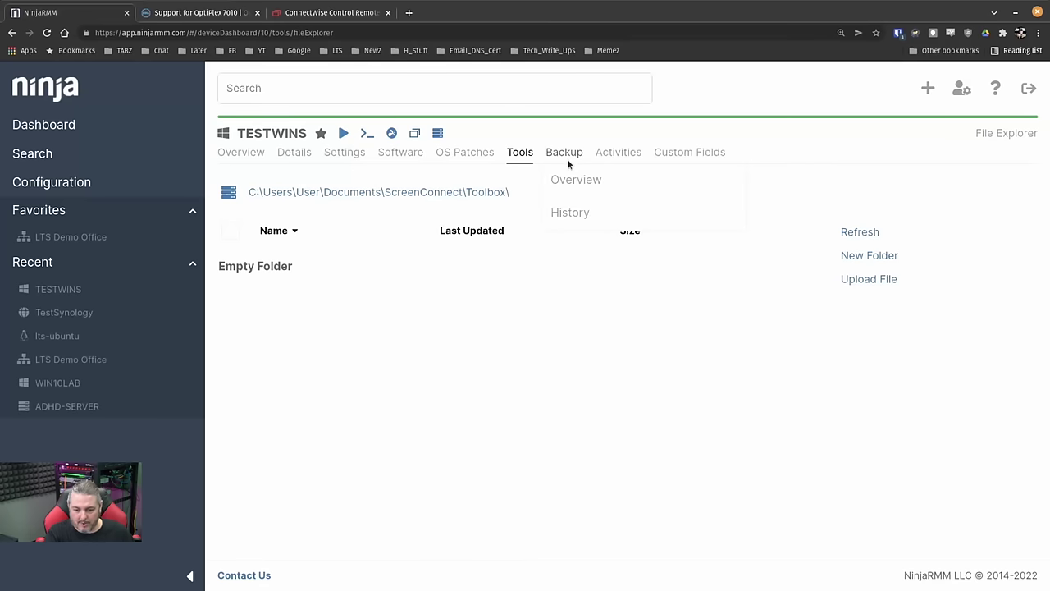
Show all of TESTWINS's activities and read the details of both file-deletion entries
mouse_move(615, 151)
click(622, 185)
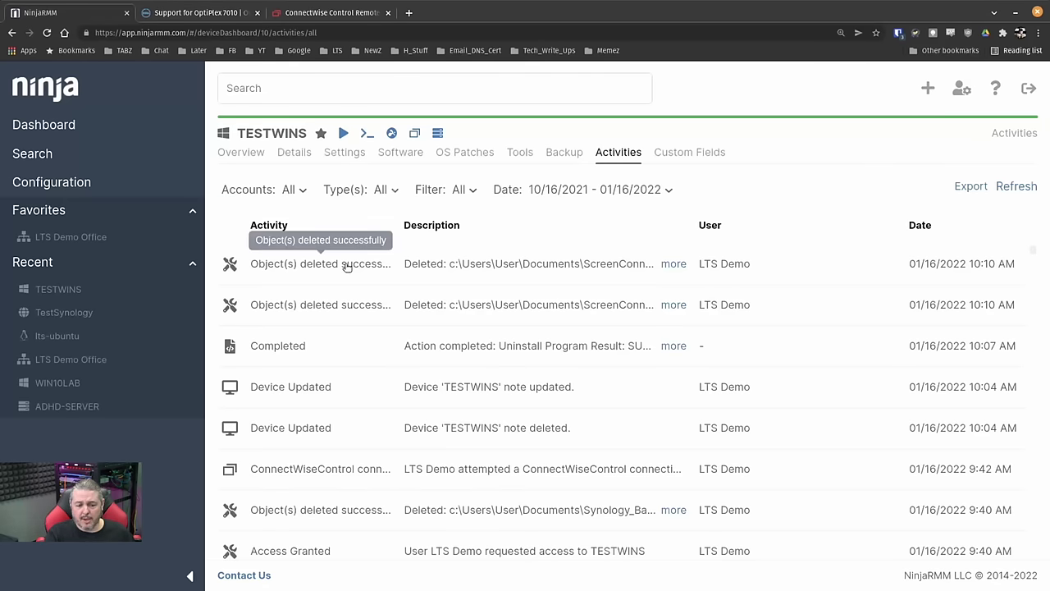
click(674, 264)
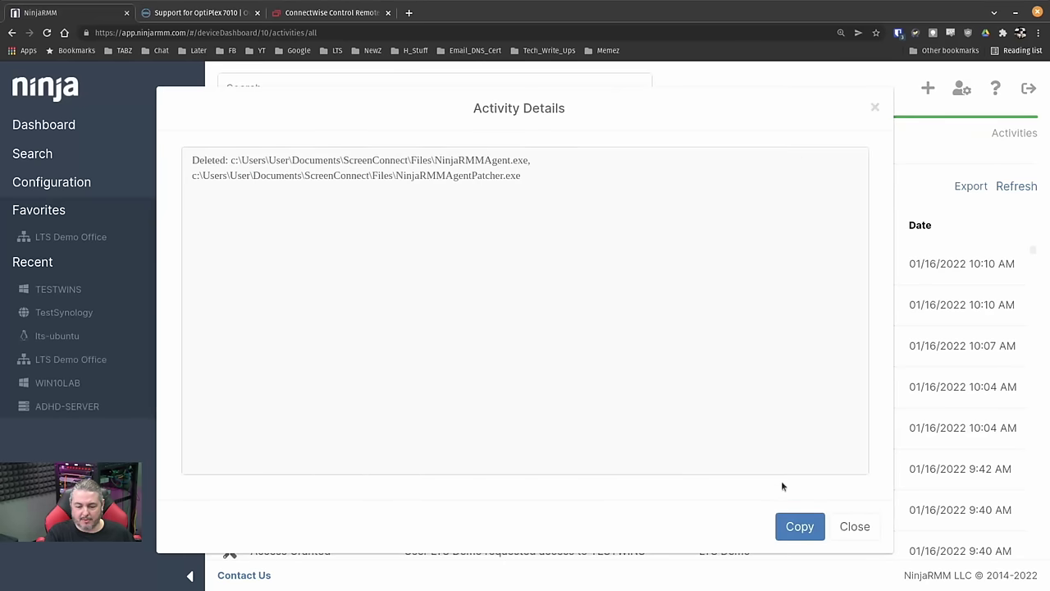
click(860, 526)
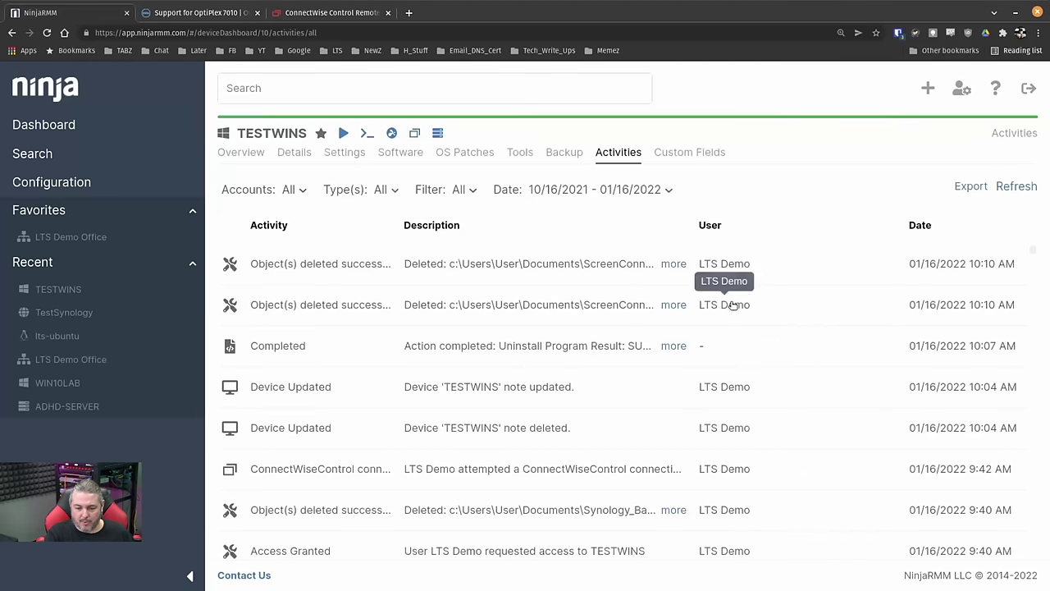
click(678, 306)
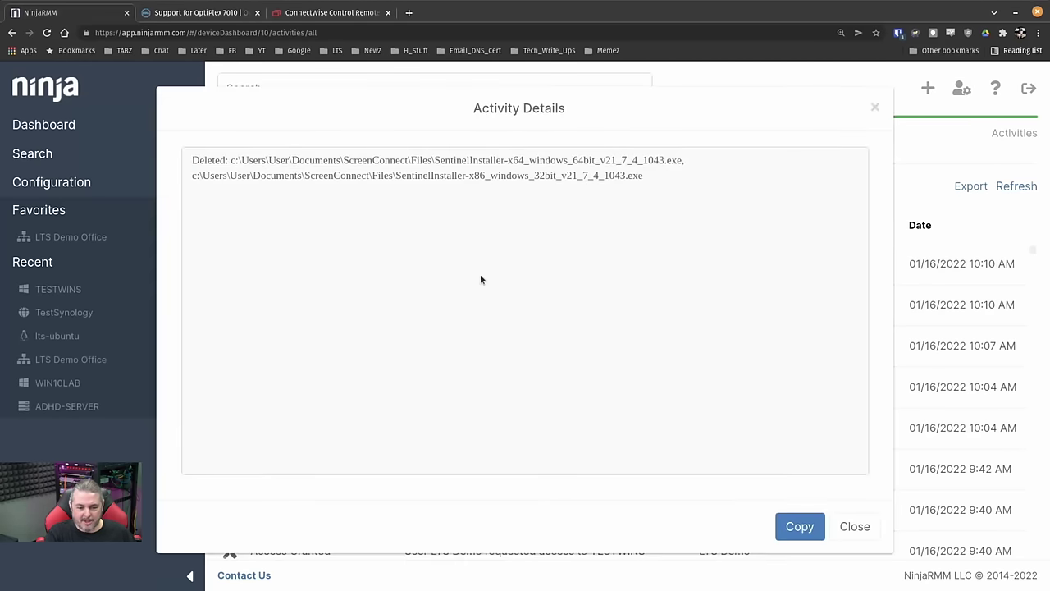
click(858, 525)
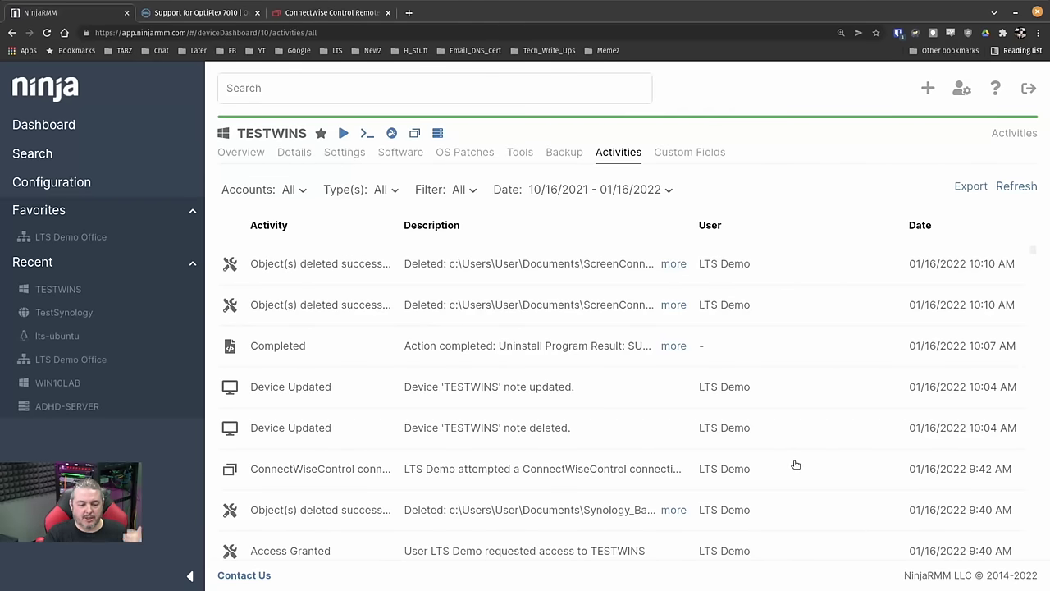
Read the full completion message of the Zoom uninstall entry
scroll(558, 253, down, 1)
scroll(558, 253, down, 1)
scroll(406, 389, up, 3)
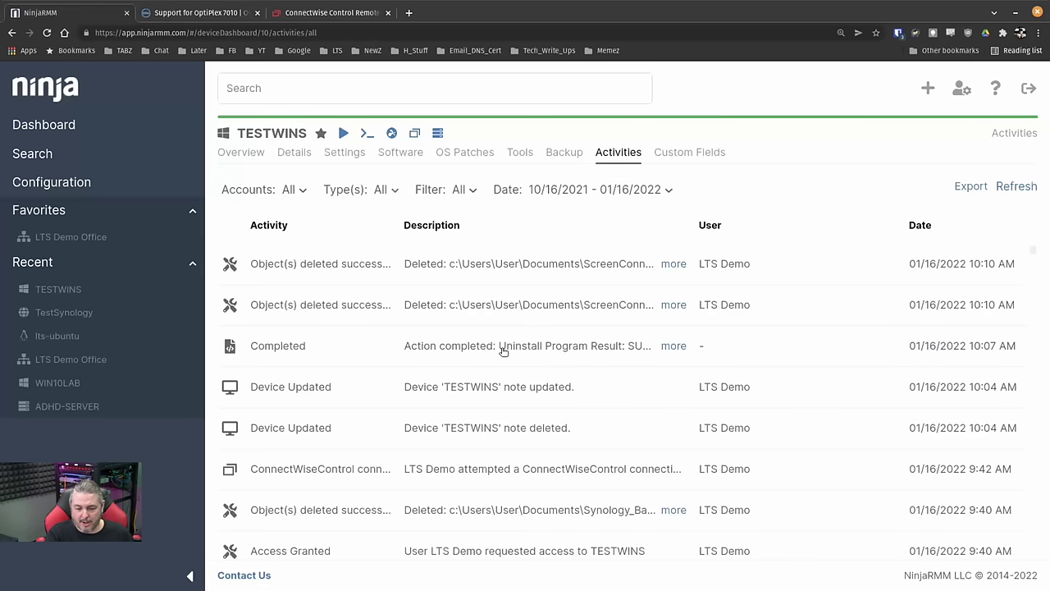
click(673, 345)
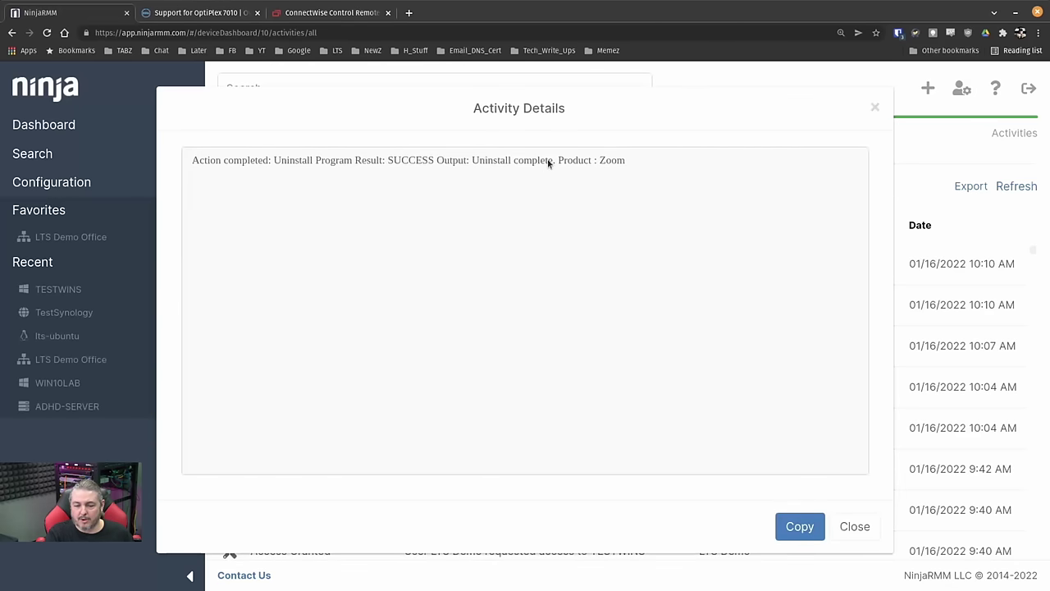
click(856, 528)
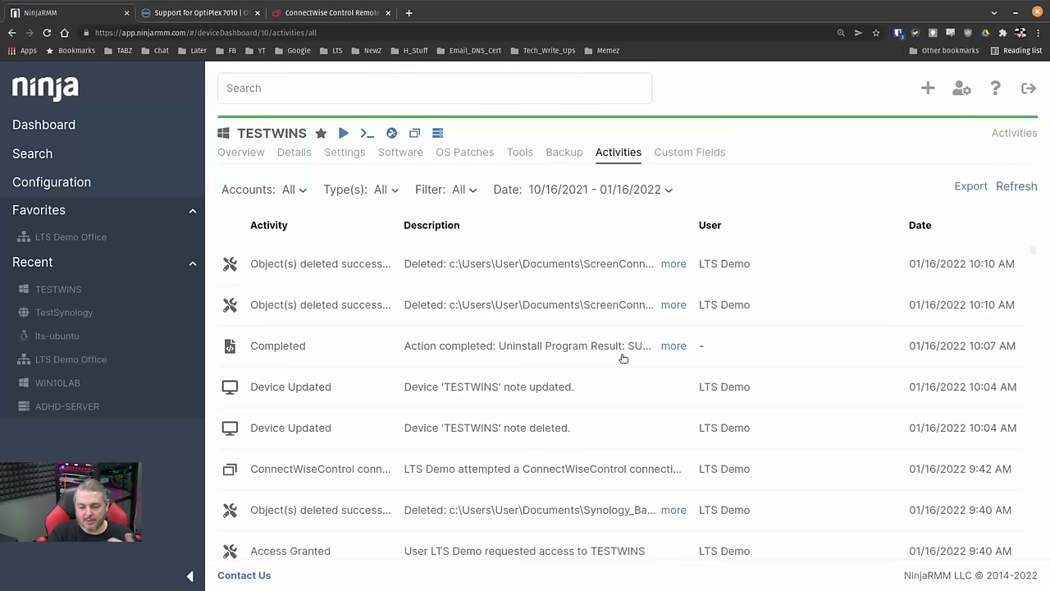
Review the Date, Accounts and Type activity filters, toggling Device on and off so everything stays at All
click(559, 194)
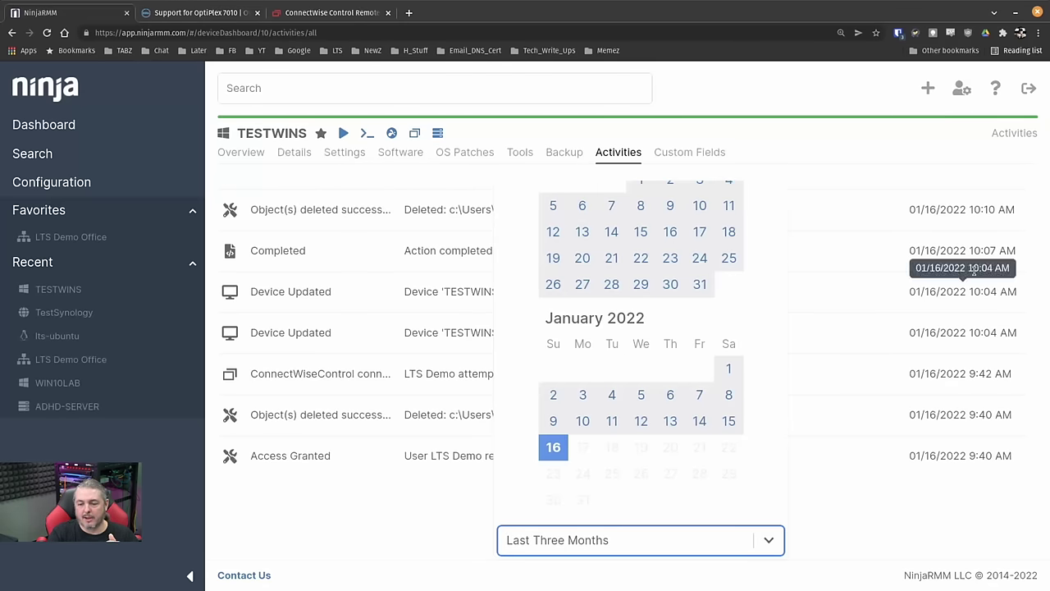
click(872, 162)
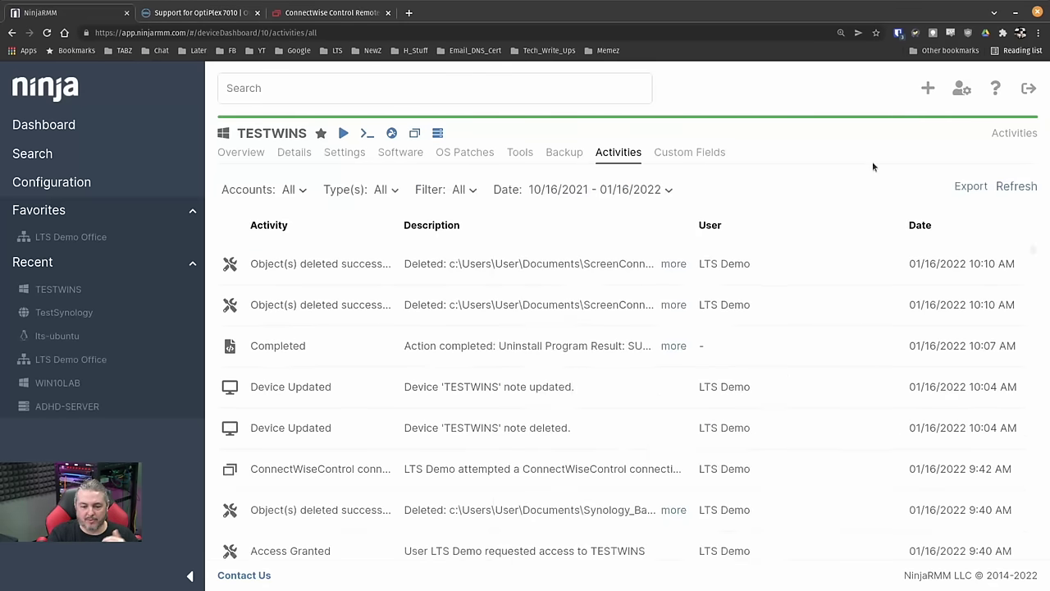
click(297, 191)
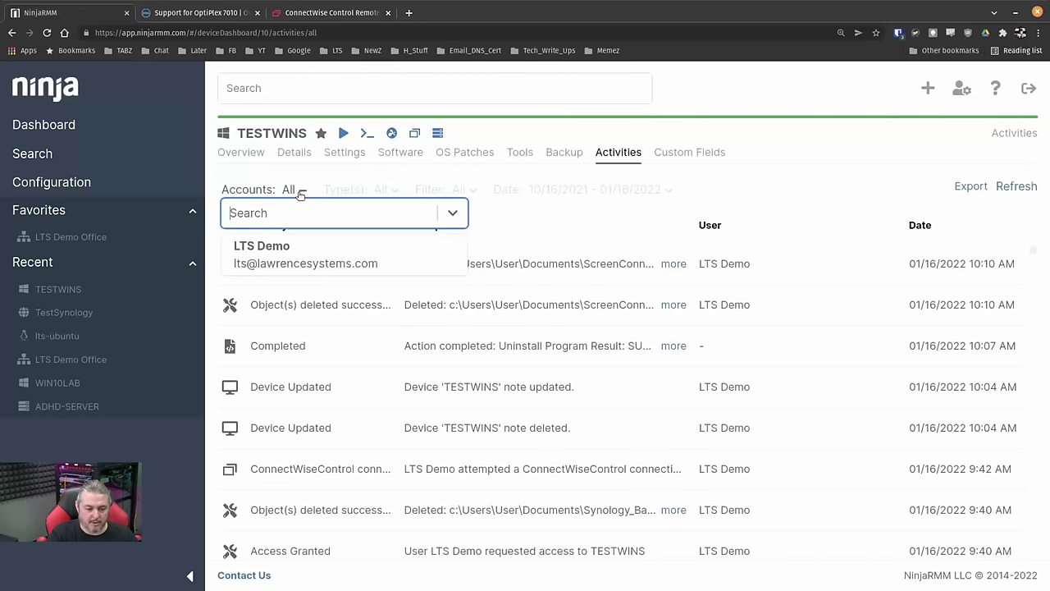
click(350, 189)
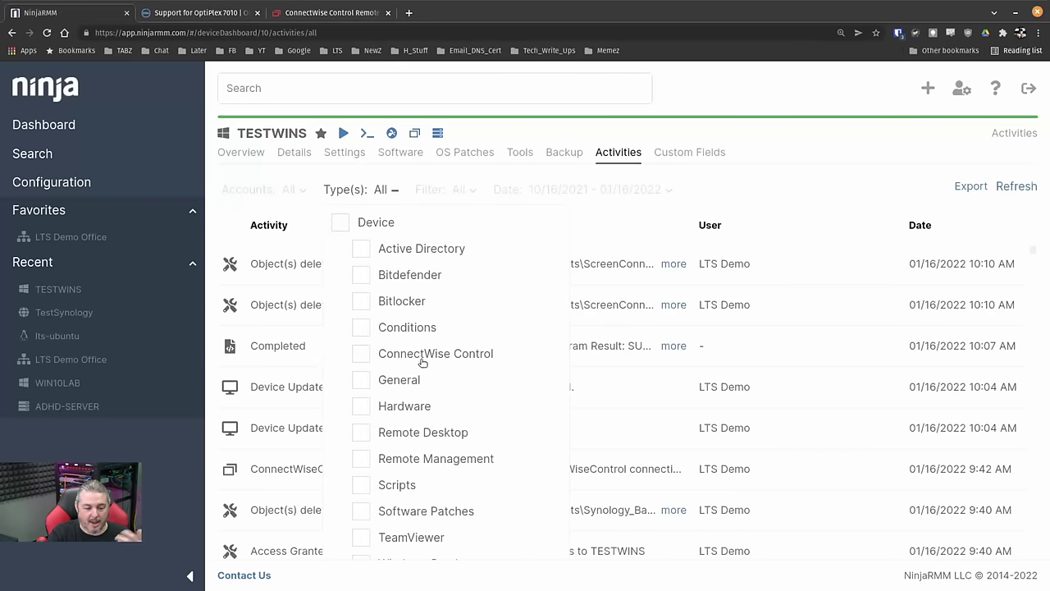
click(341, 223)
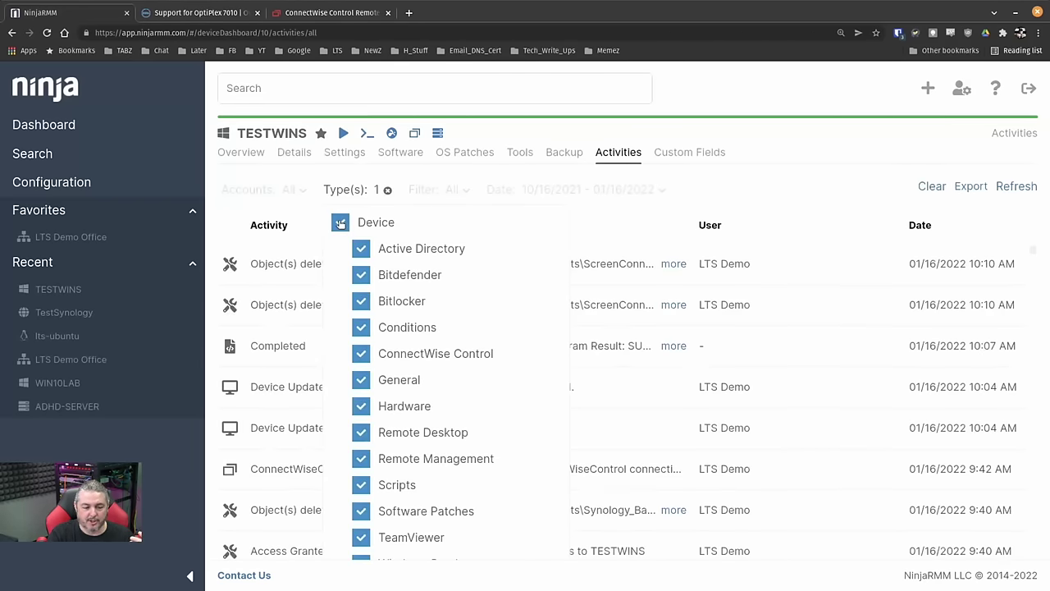
click(340, 223)
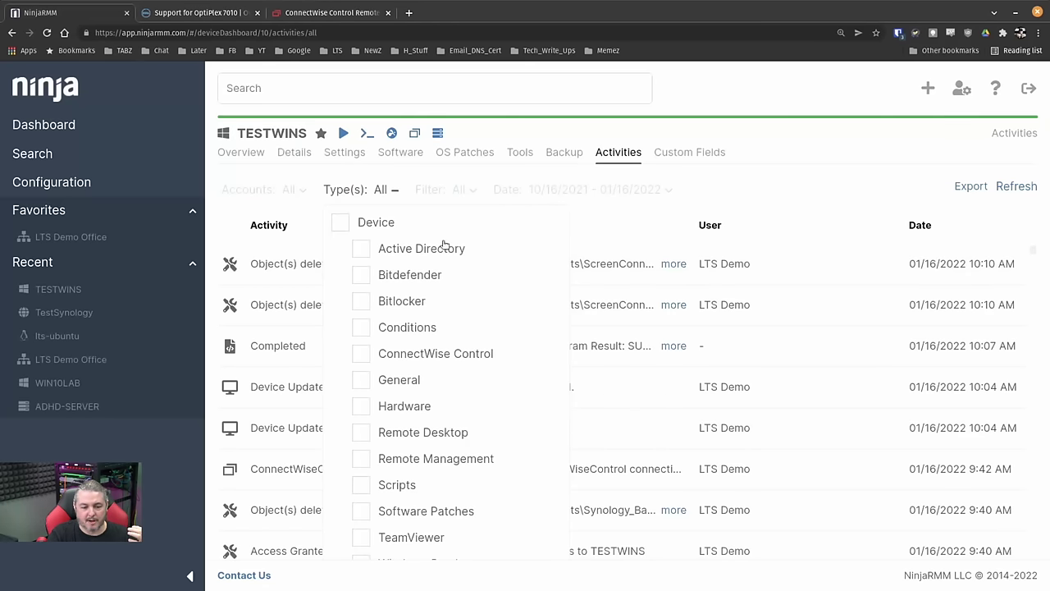
click(388, 192)
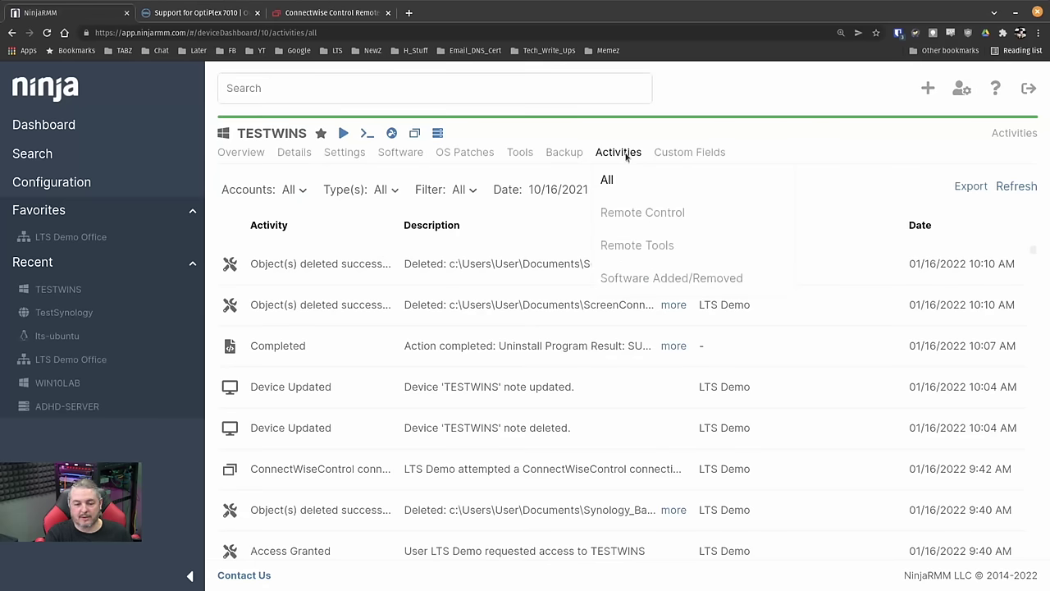
Show TESTWINS's Custom Fields page, which lists only the LastOnline global field
click(694, 151)
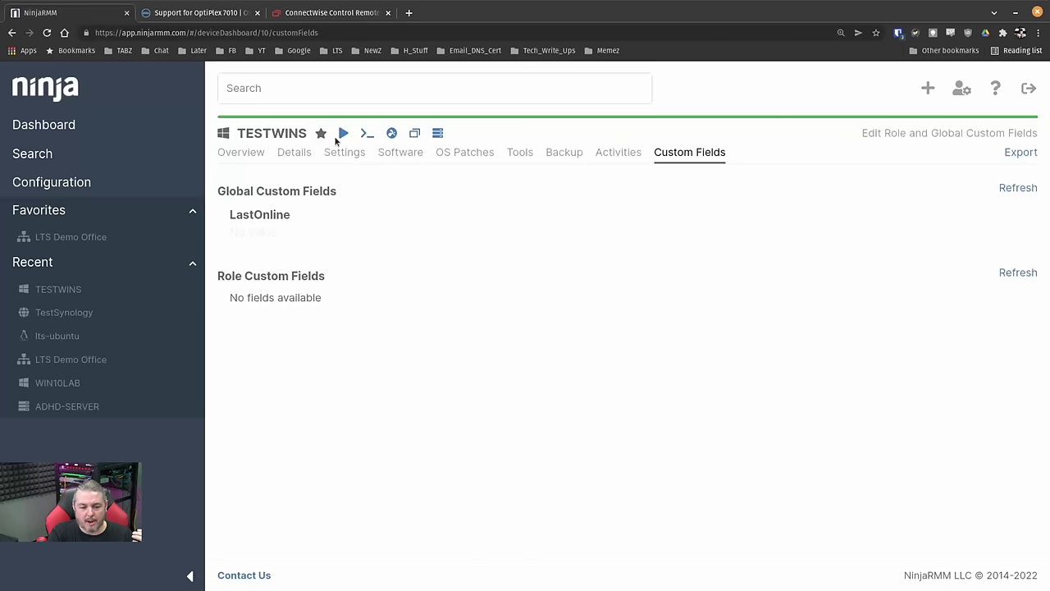
mouse_move(348, 143)
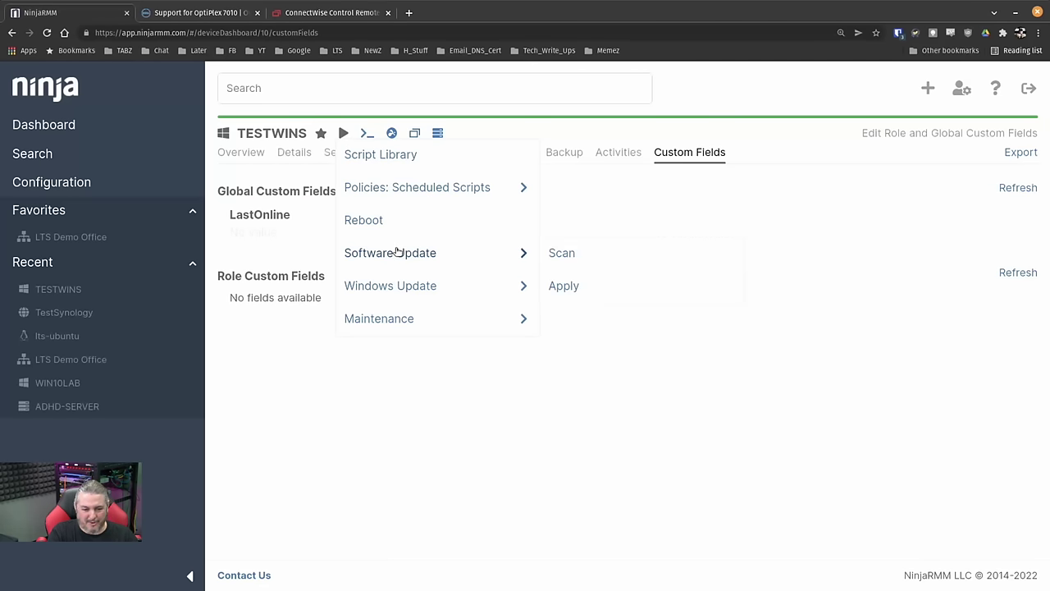
Open the TESTWINS script library and inspect the Defrag script's All Volumes target without running it
mouse_move(411, 319)
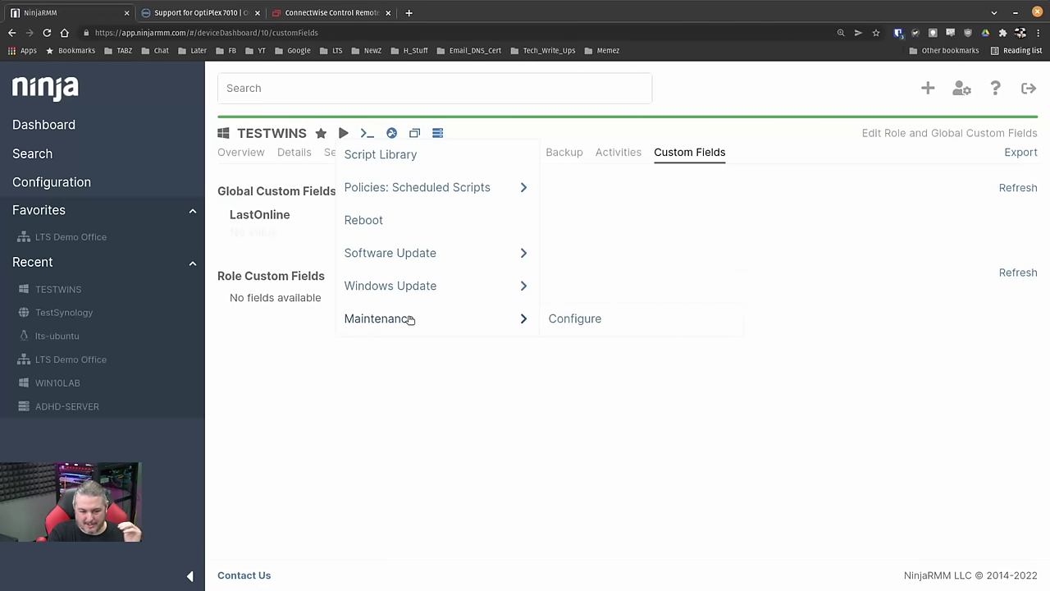
click(387, 156)
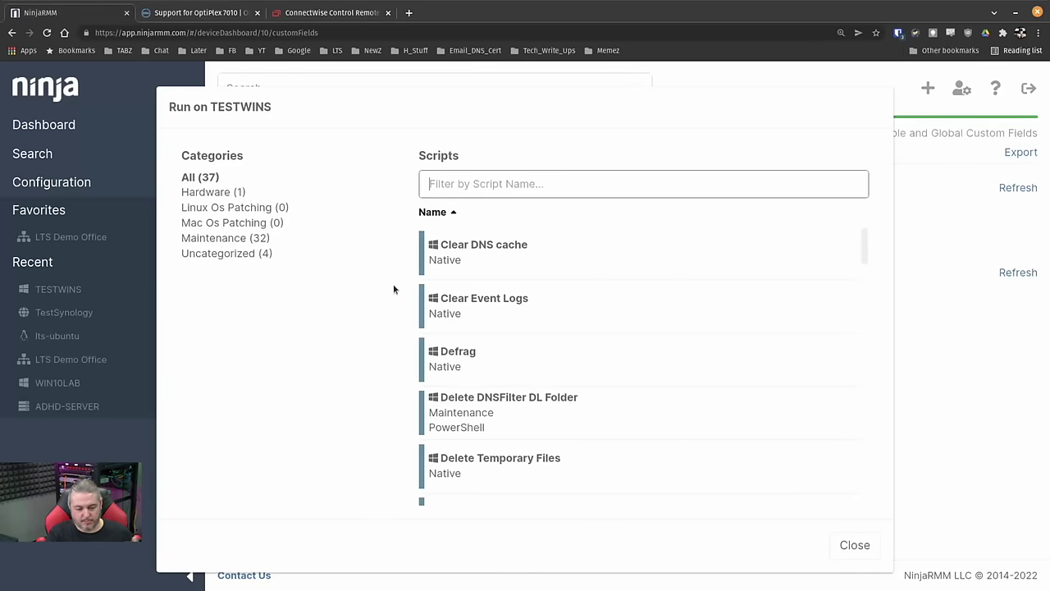
scroll(586, 286, down, 1)
click(516, 307)
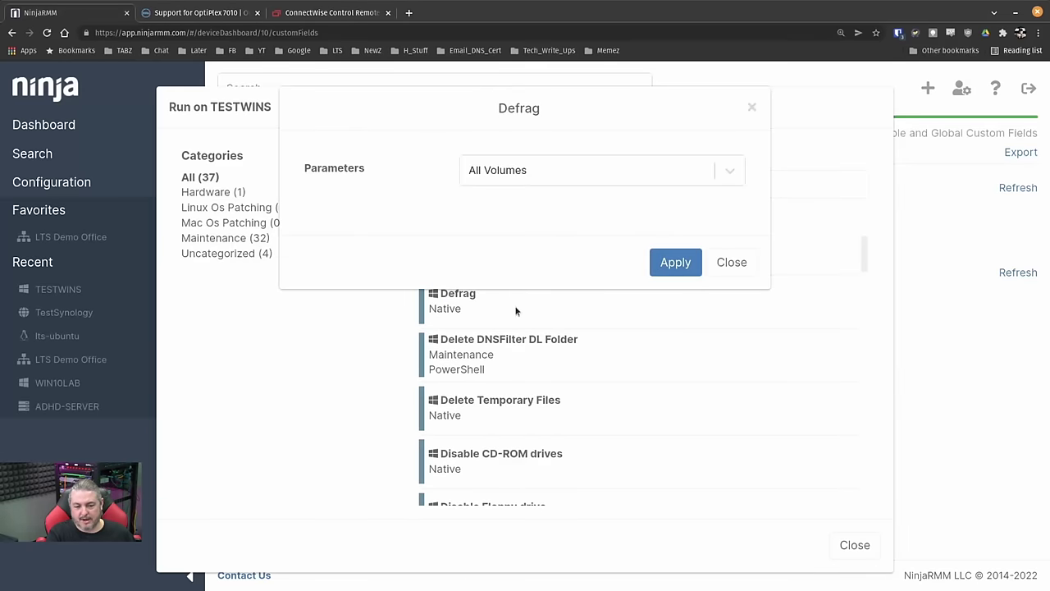
click(487, 174)
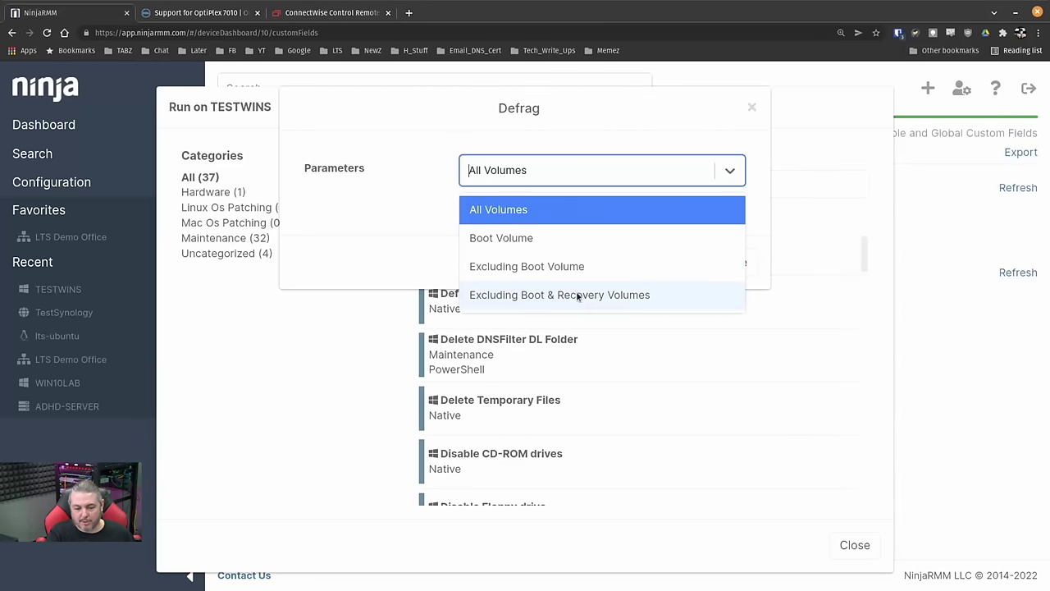
click(380, 234)
click(727, 264)
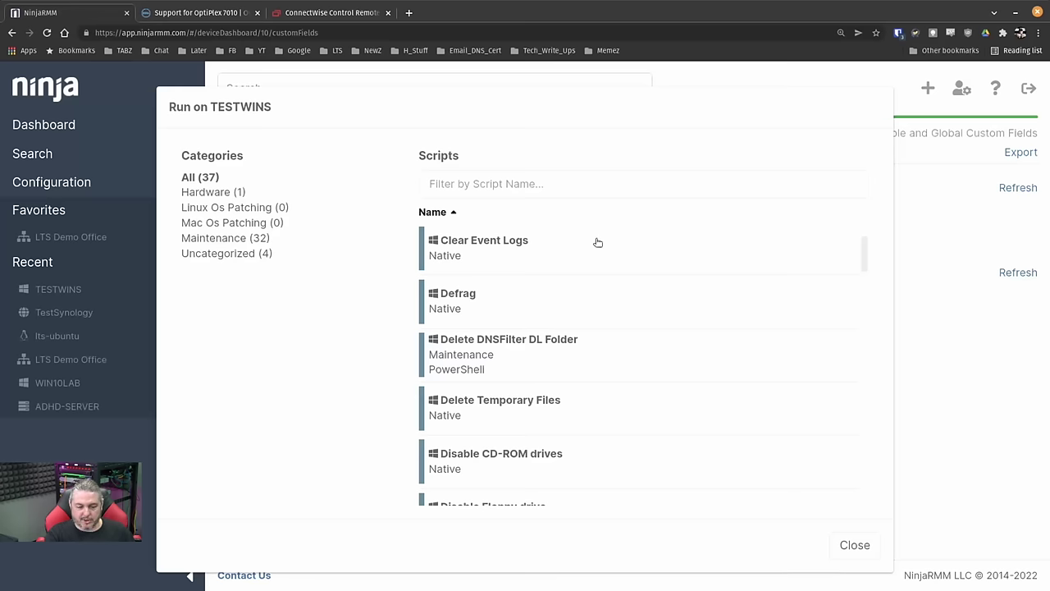
Filter the scripts by 'flo' and run the Disable Floppy drive script on TESTWINS
scroll(527, 332, down, 1)
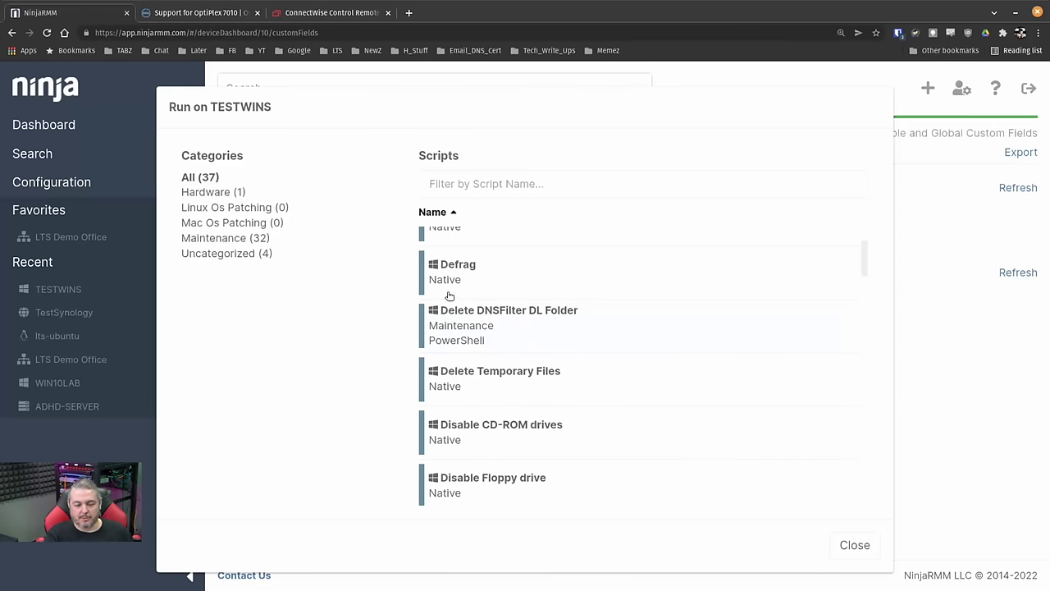
scroll(443, 279, down, 5)
scroll(562, 367, down, 15)
scroll(596, 441, down, 1)
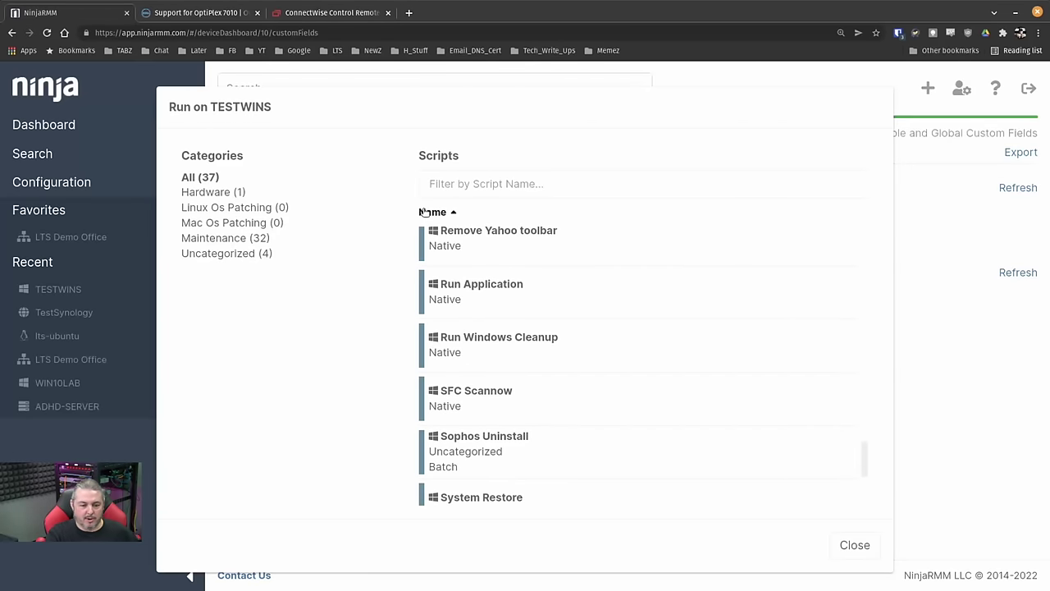
click(482, 184)
text(def)
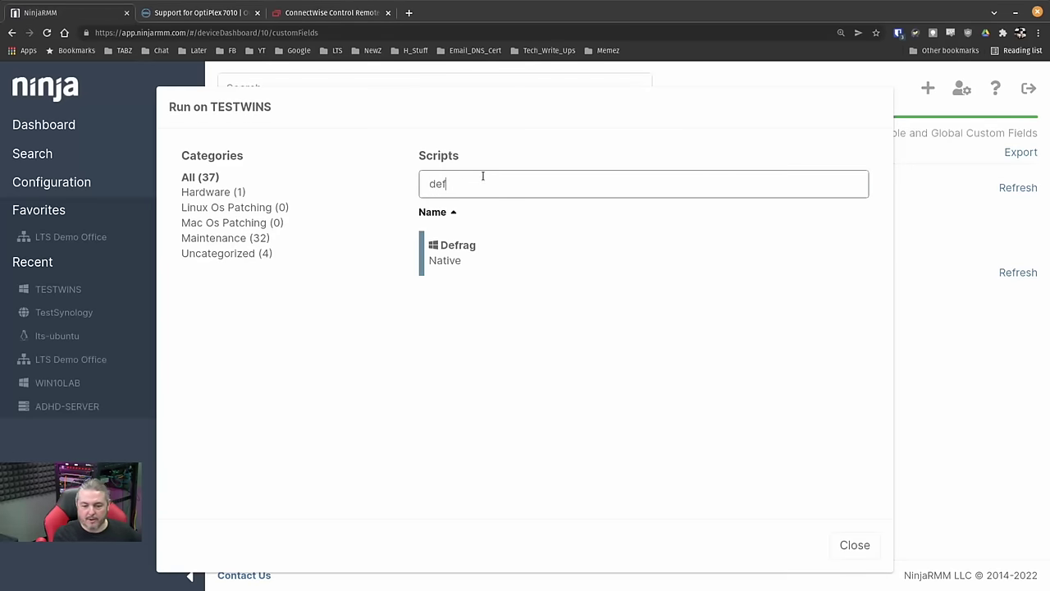
key(BackSpace)
key(BackSpace)
key(BackSpace)
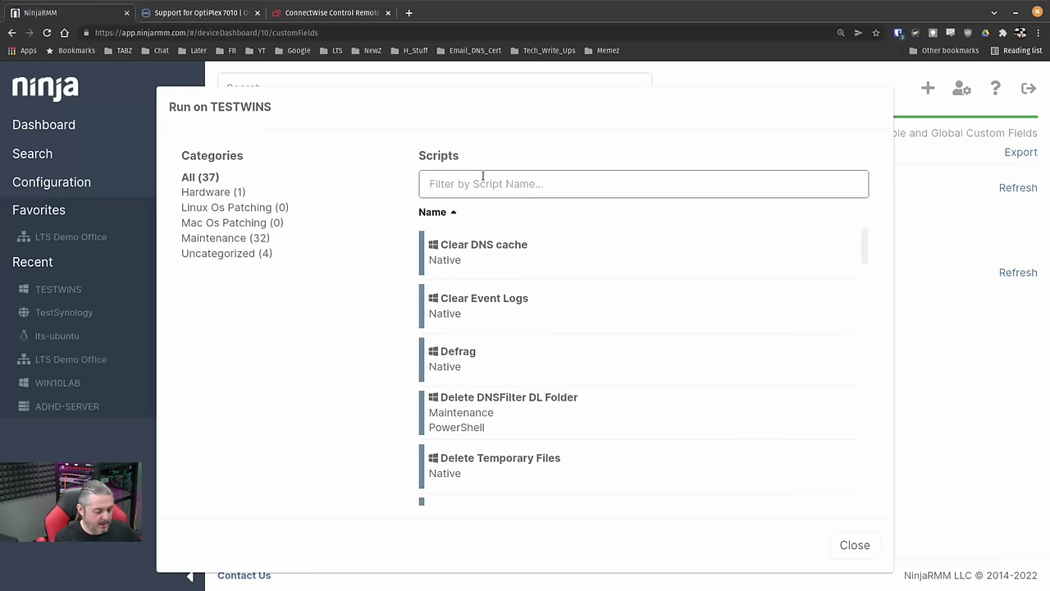
text(flo)
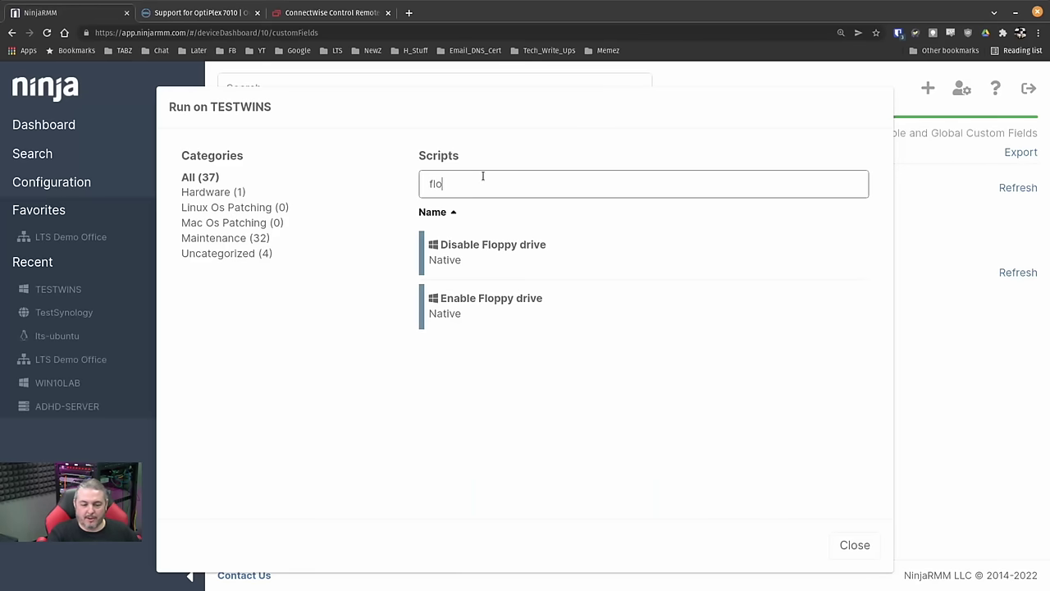
click(491, 260)
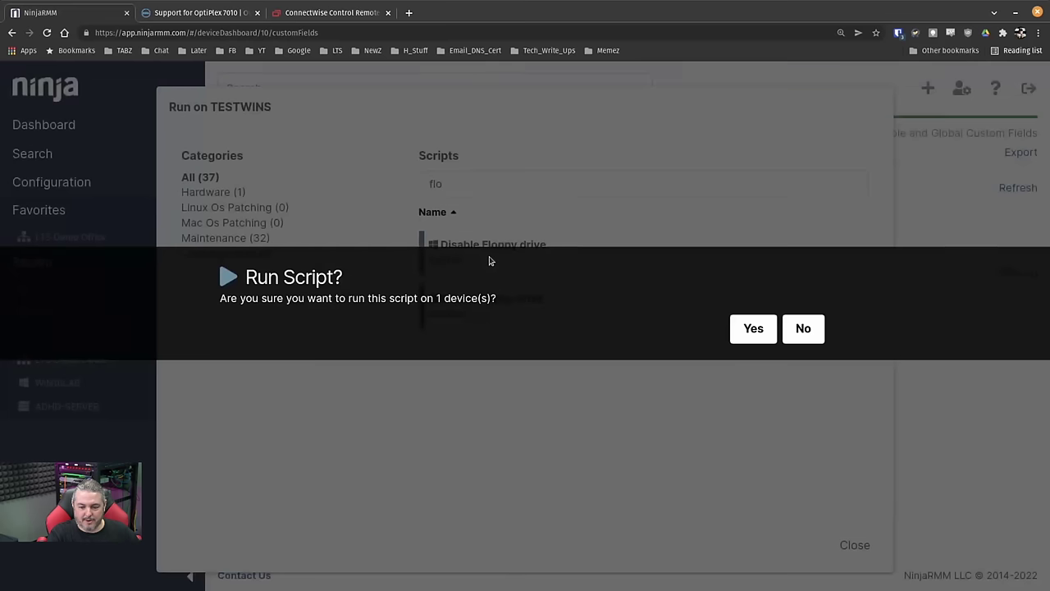
click(752, 328)
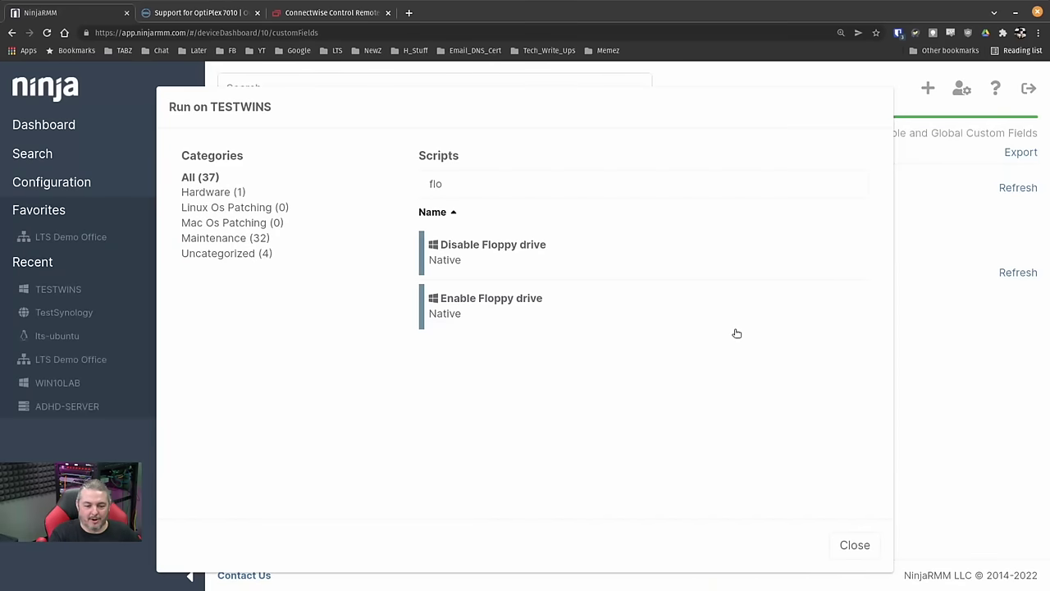
Filter by 'cd', run the Disable CD-ROM drives script, then close the script library
double_click(489, 186)
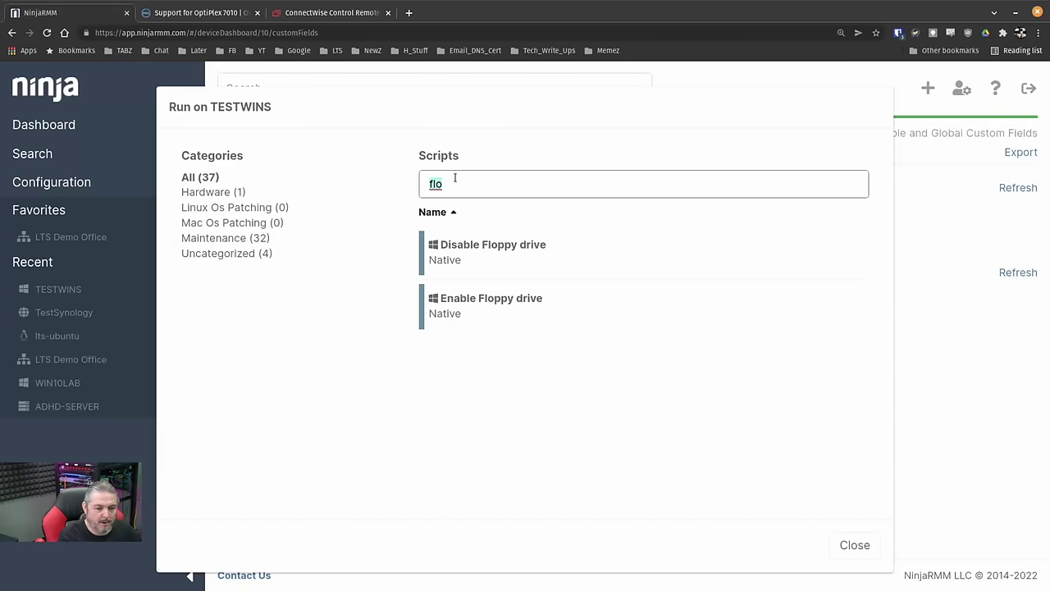
text(cdr)
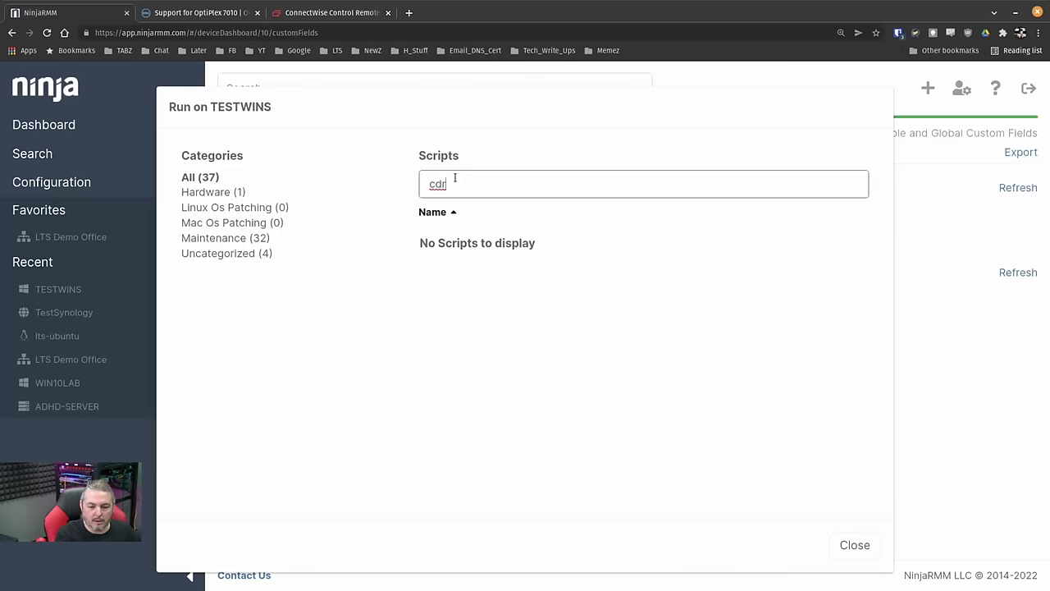
key(BackSpace)
click(503, 259)
click(748, 330)
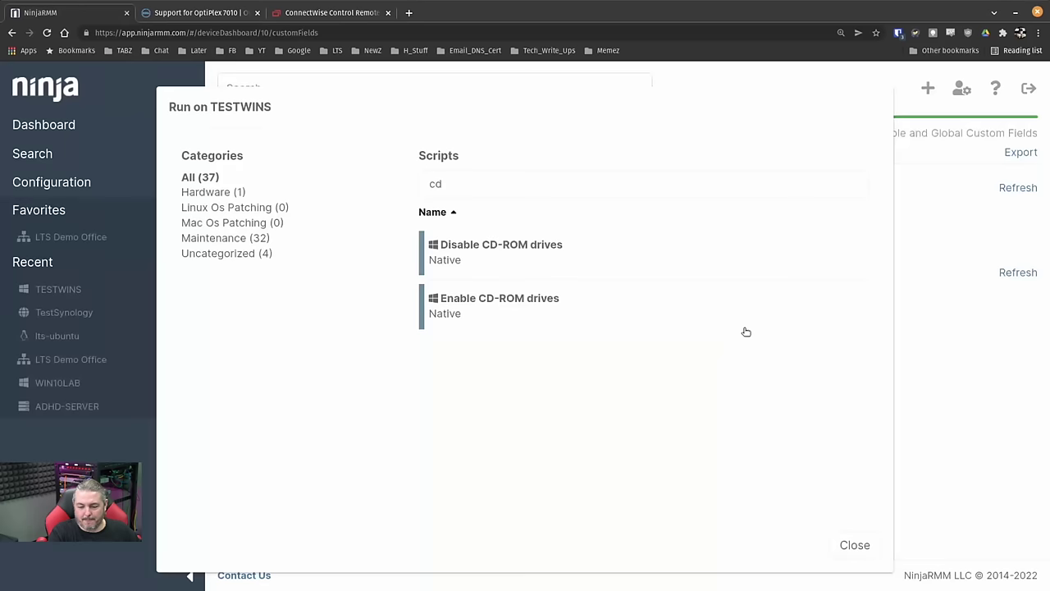
click(854, 545)
Show all TESTWINS activities, confirming both disable-drive scripts completed at 10:12 AM, and reveal the remote terminal options
mouse_move(634, 162)
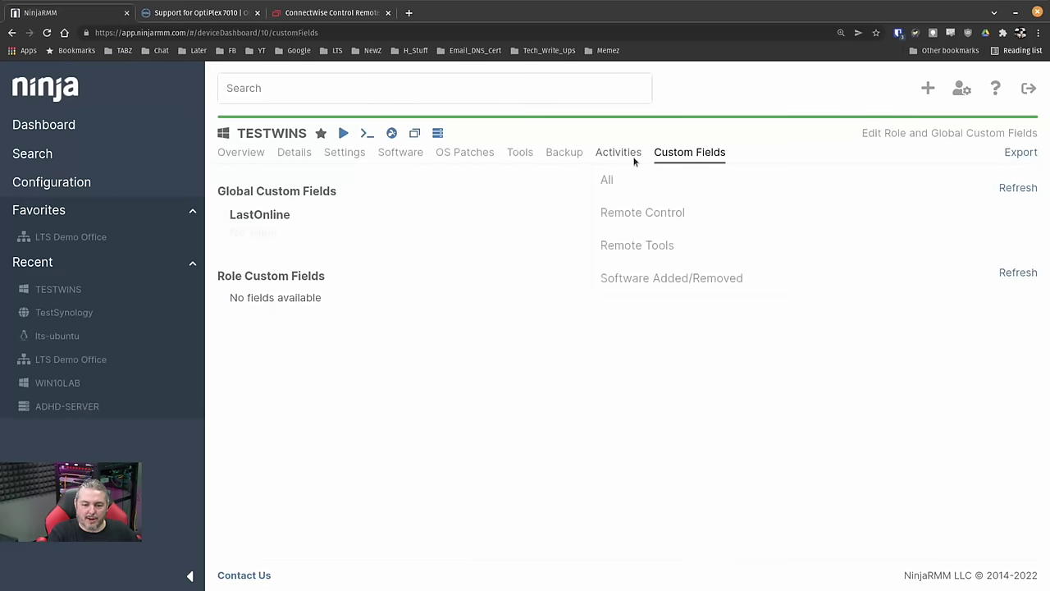
click(606, 177)
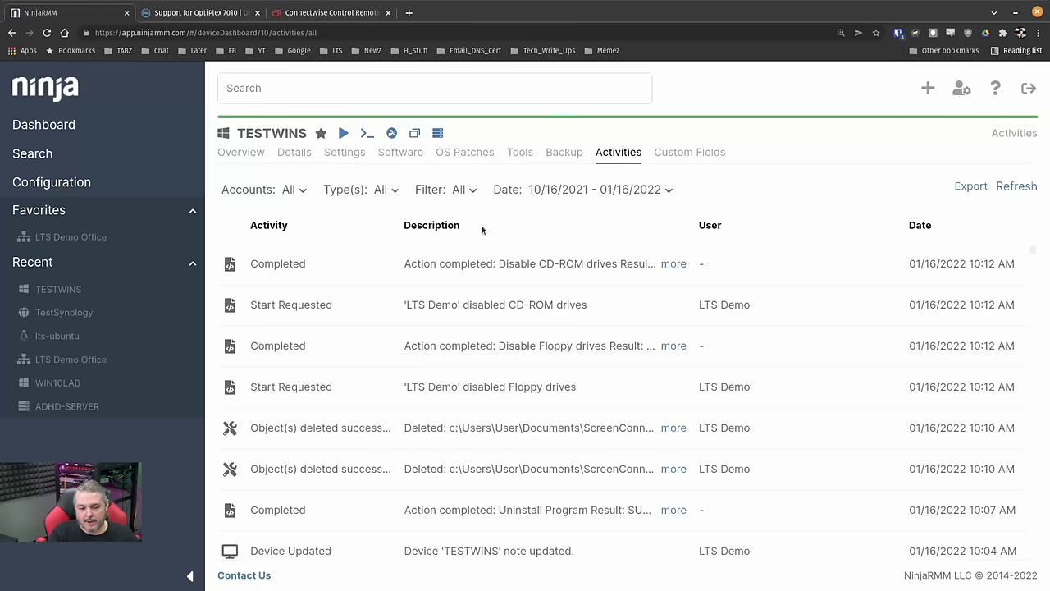
click(367, 134)
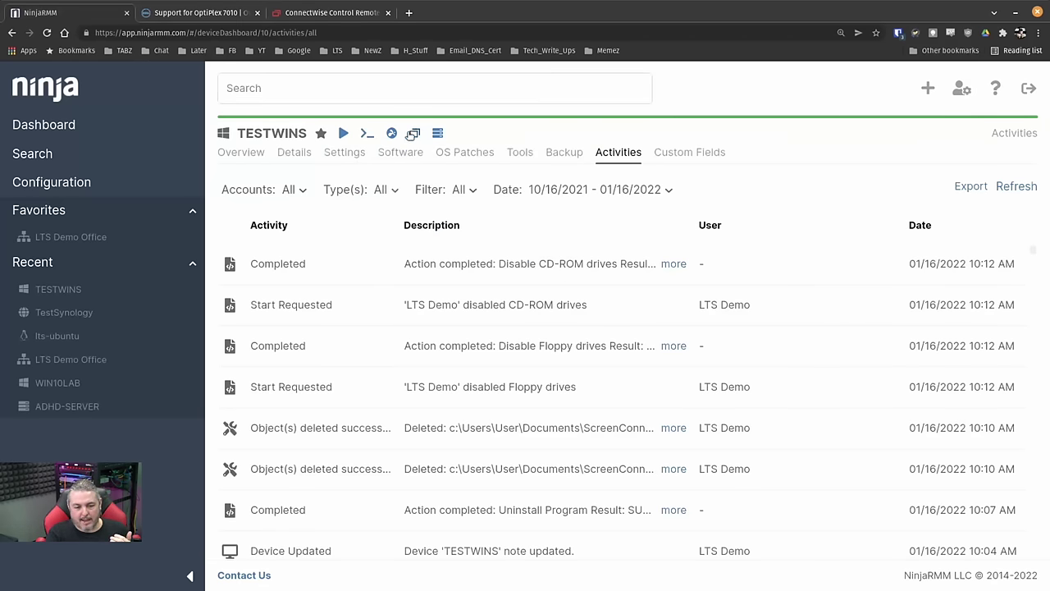
mouse_move(367, 134)
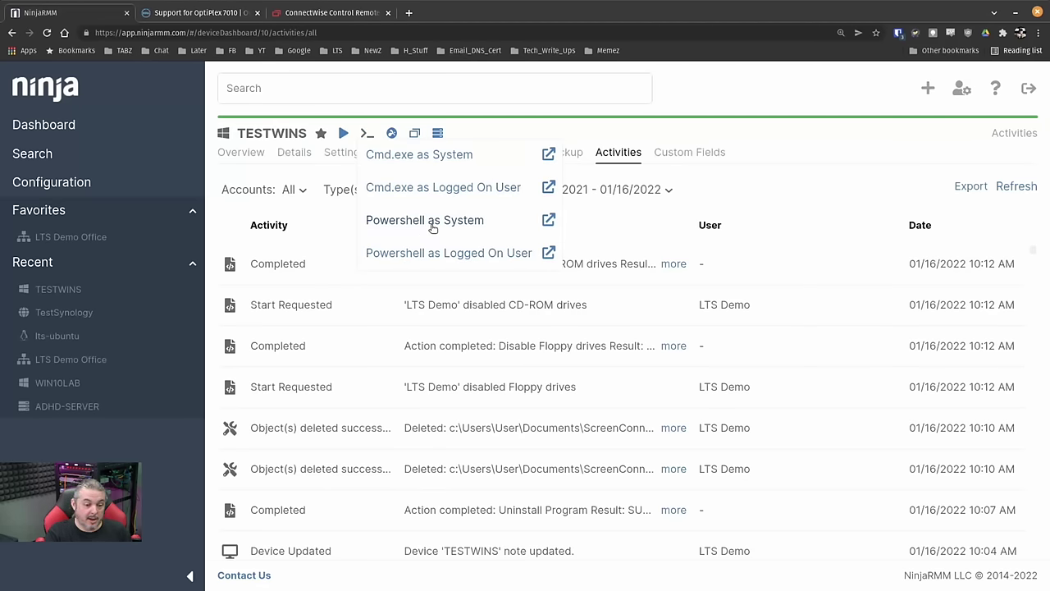
Open a PowerShell as System session after entering the verification code, run cd \ to reach C:\, then close it
click(433, 227)
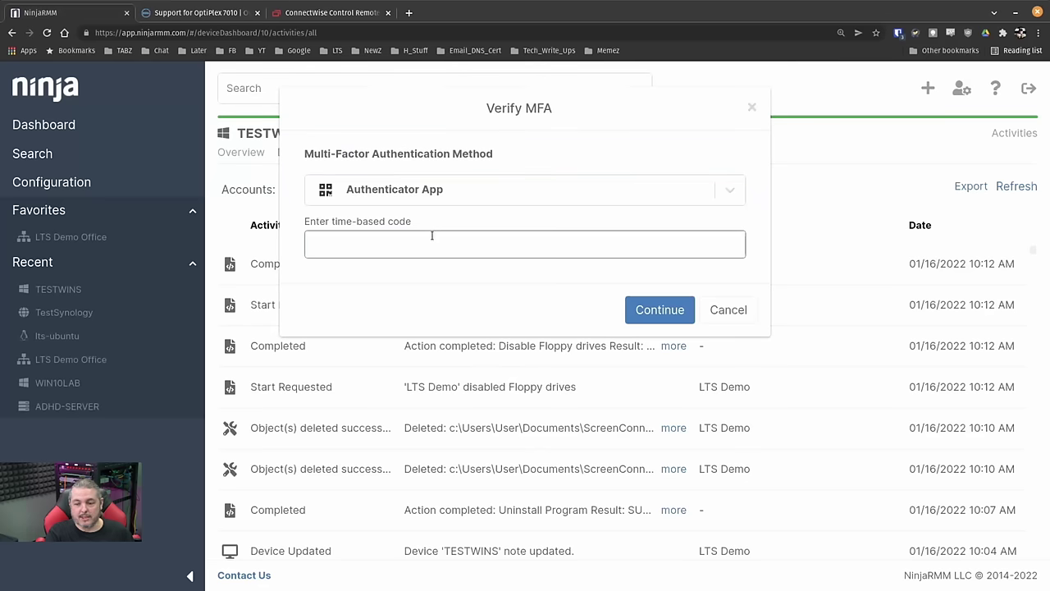
click(648, 310)
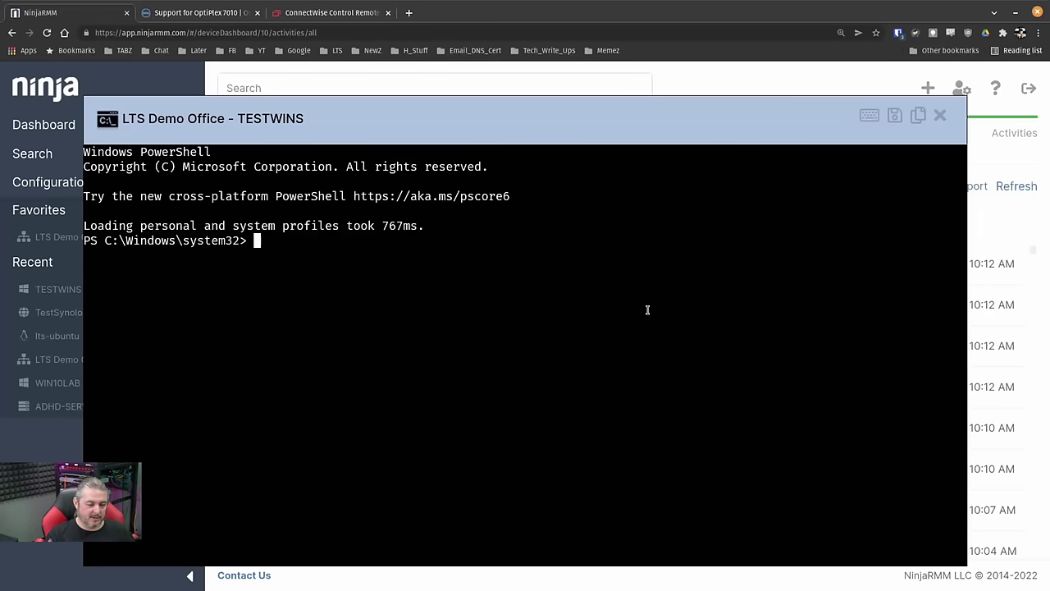
text(cd \)
key(Return)
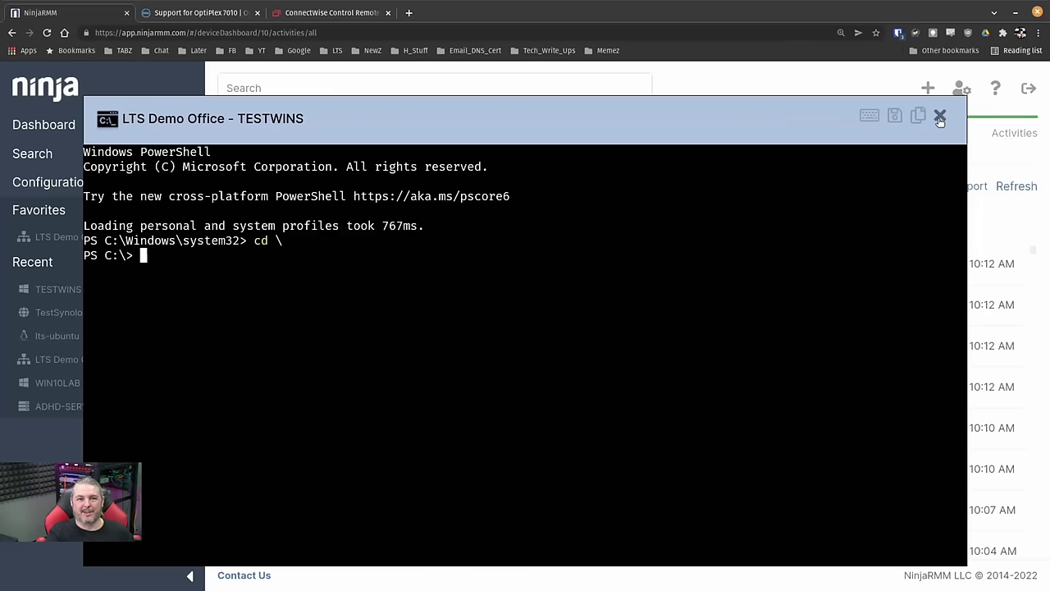
click(941, 117)
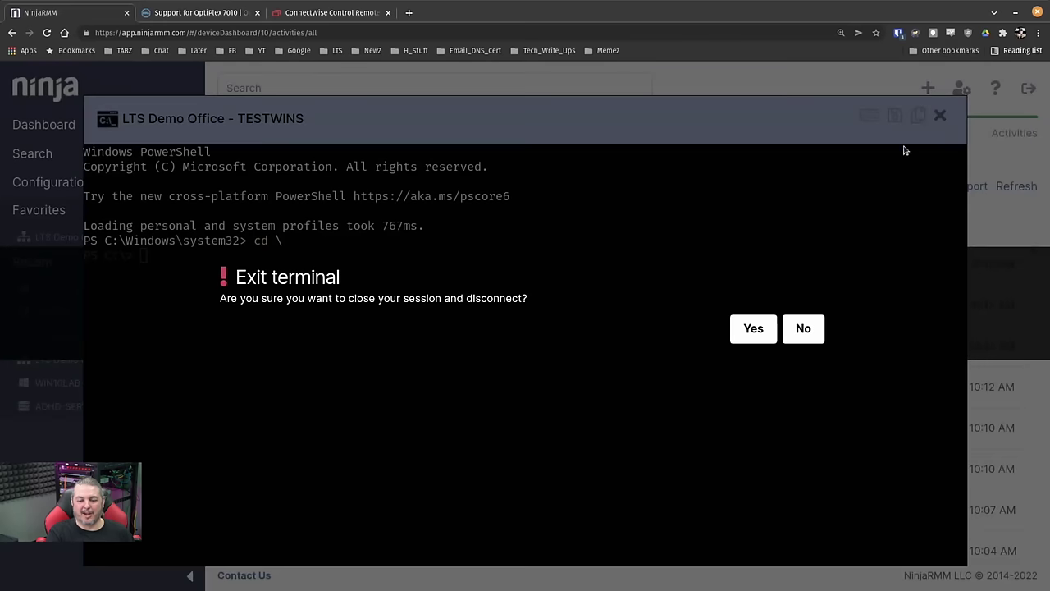
click(753, 328)
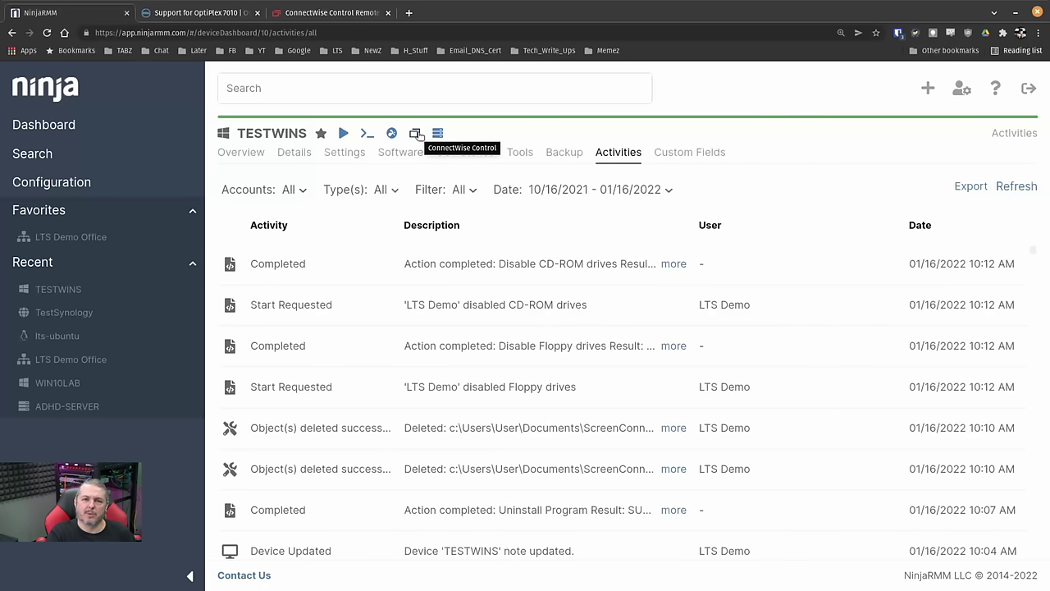
click(416, 132)
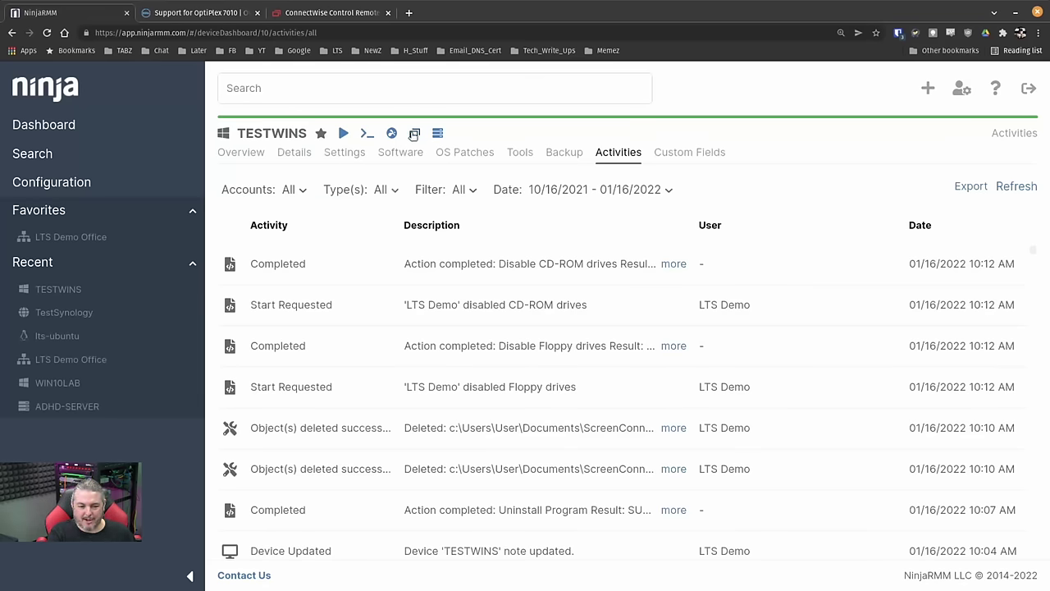
Join a ConnectWise Control session to the YouTube S1 Demo machine via the kept .jnlp launcher, then return to NinjaRMM
click(413, 134)
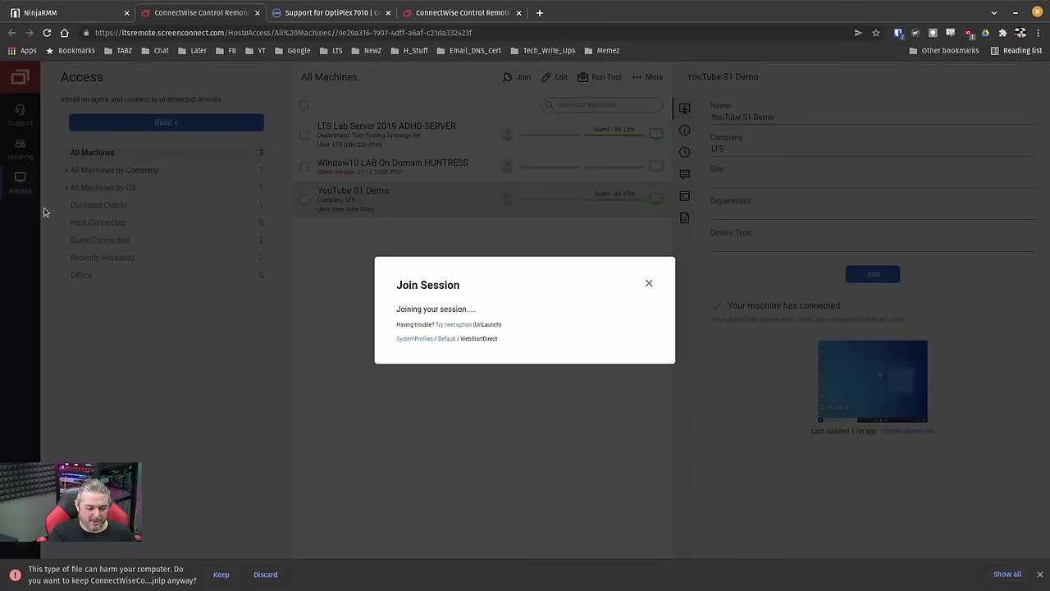
click(221, 575)
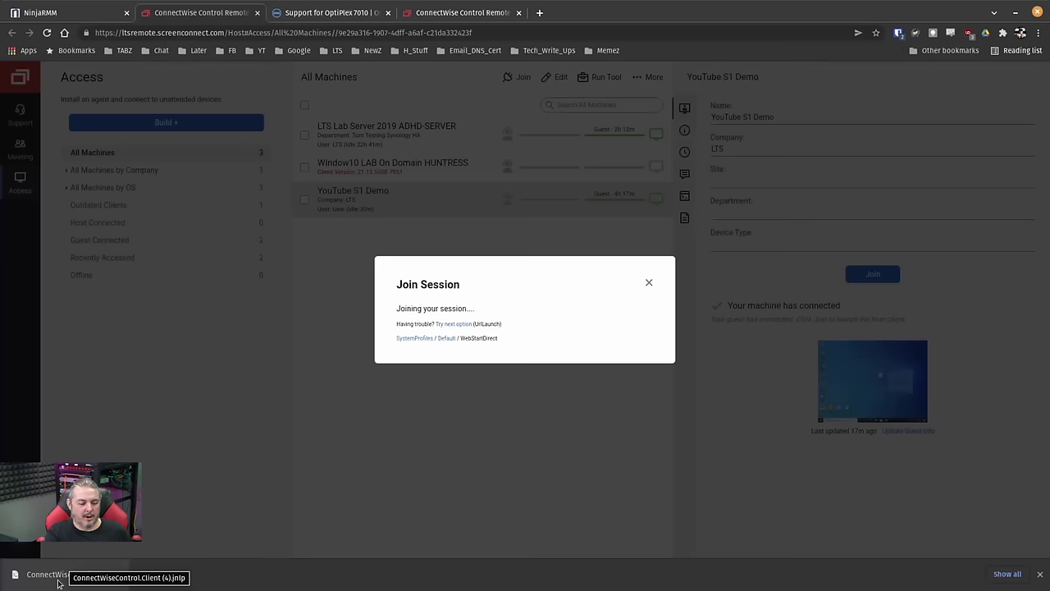
click(58, 580)
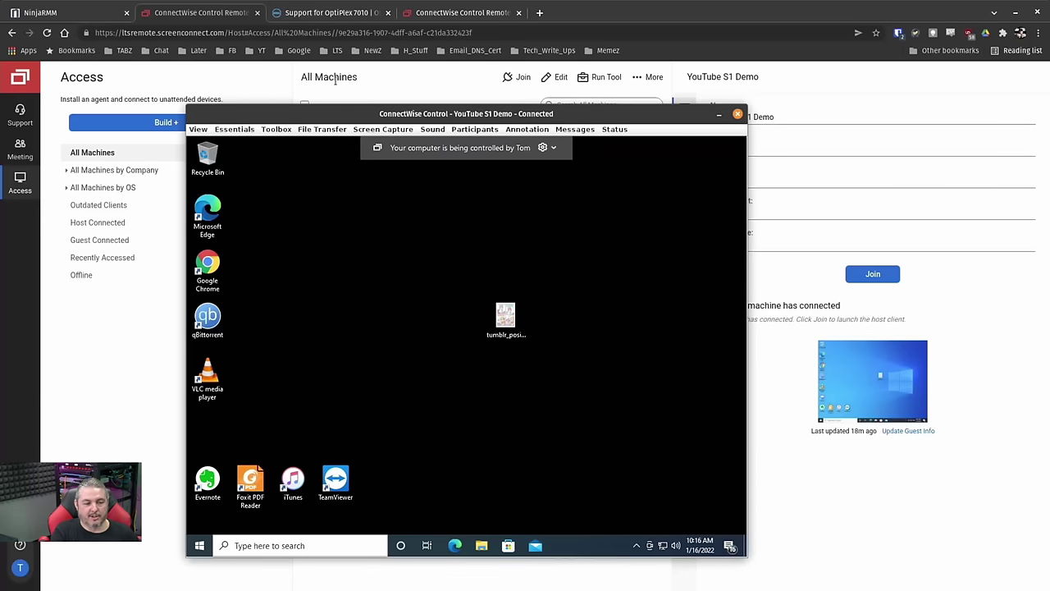
click(81, 14)
mouse_move(615, 157)
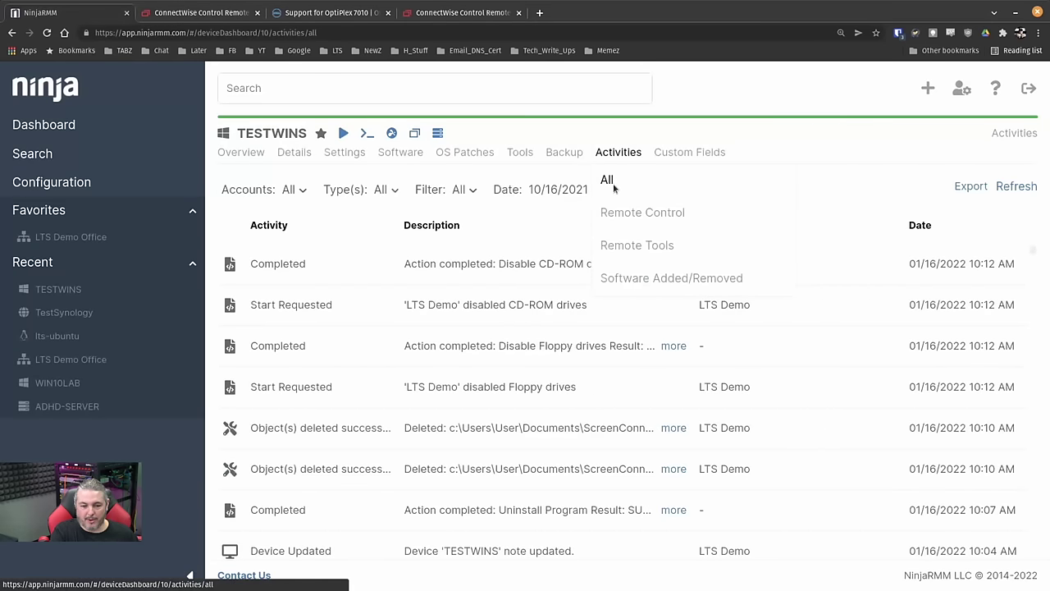
Reload all TESTWINS activities to see the 10:42 AM ConnectWise Control attempt and 10:39 AM access grants
click(614, 184)
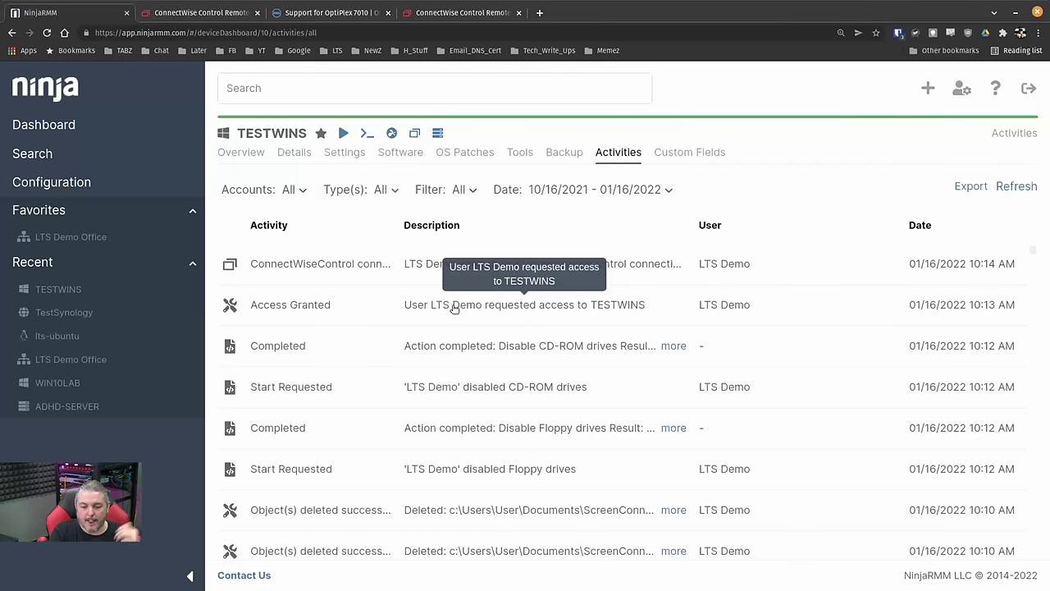
scroll(453, 308, down, 1)
scroll(454, 308, up, 1)
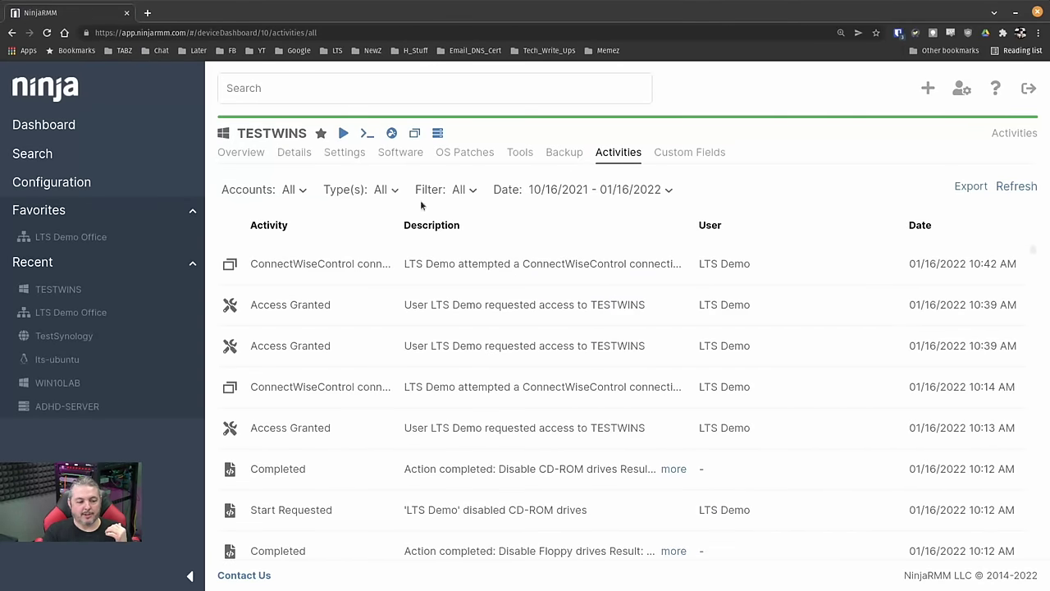
Open the LTS Demo Office organization and review its backup overview
click(98, 239)
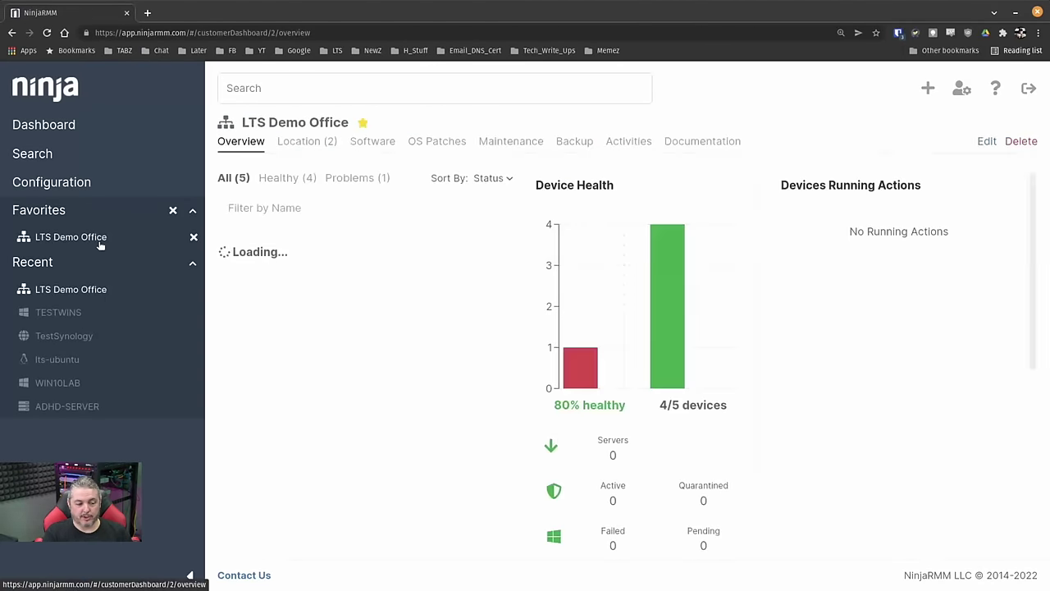
mouse_move(574, 146)
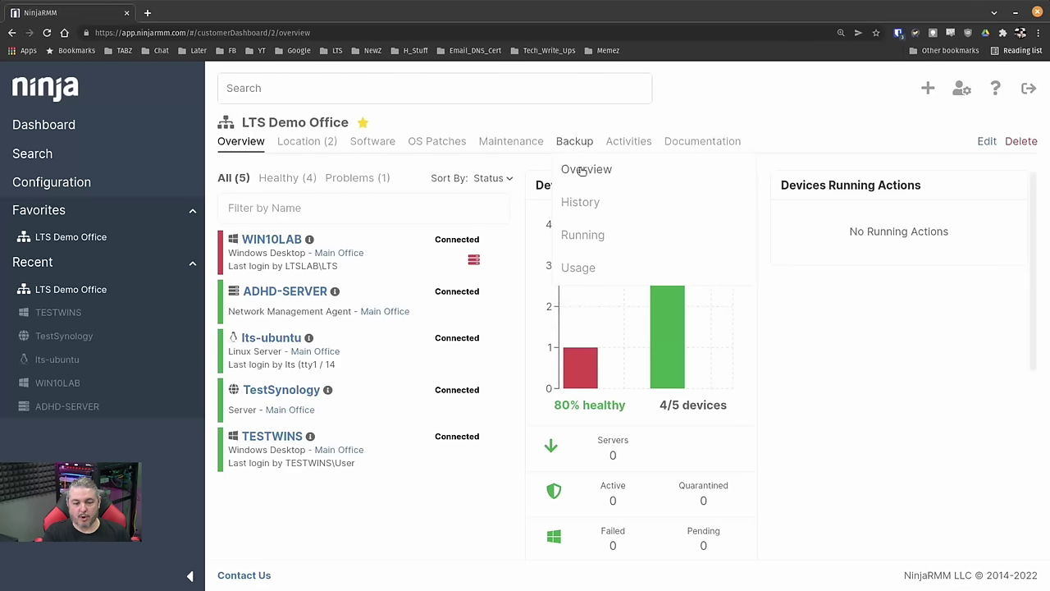
click(579, 168)
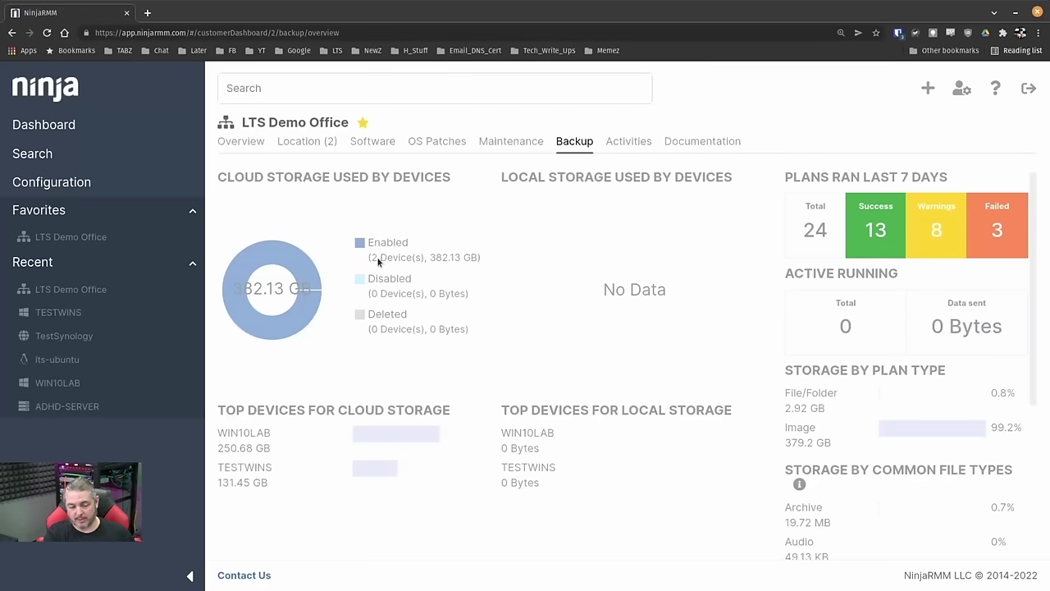
scroll(408, 307, down, 1)
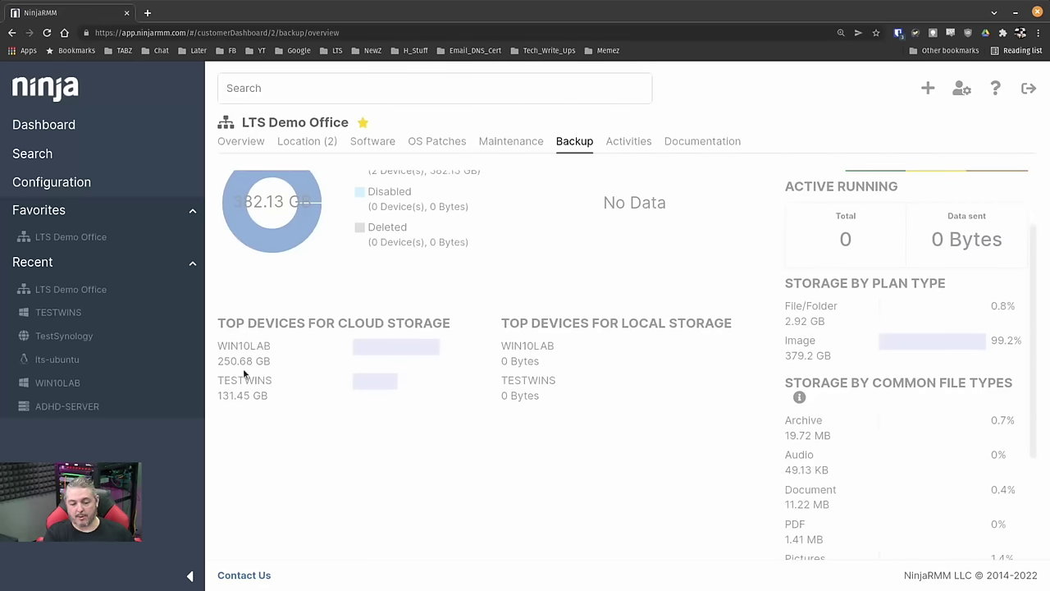
scroll(265, 380, down, 2)
scroll(265, 380, up, 3)
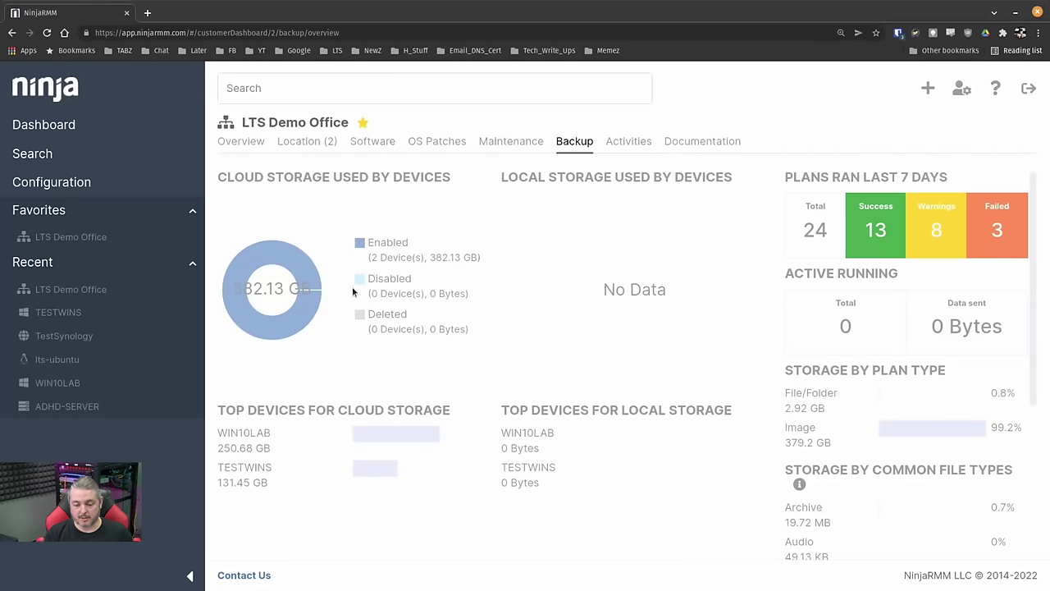
scroll(502, 321, down, 1)
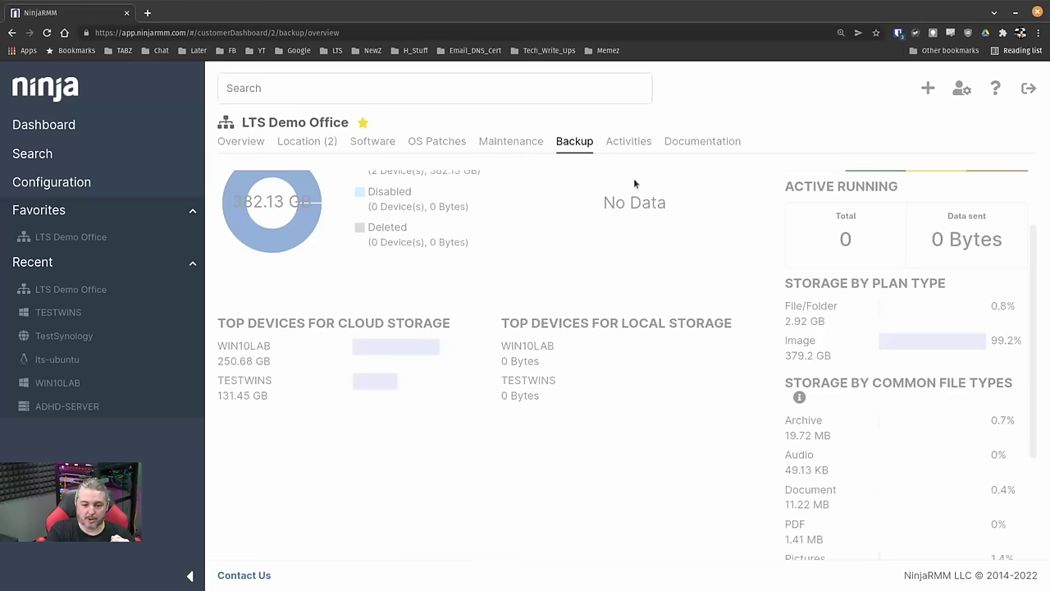
Check the office's backup history and its running jobs, which show 0 results
mouse_move(587, 149)
click(585, 205)
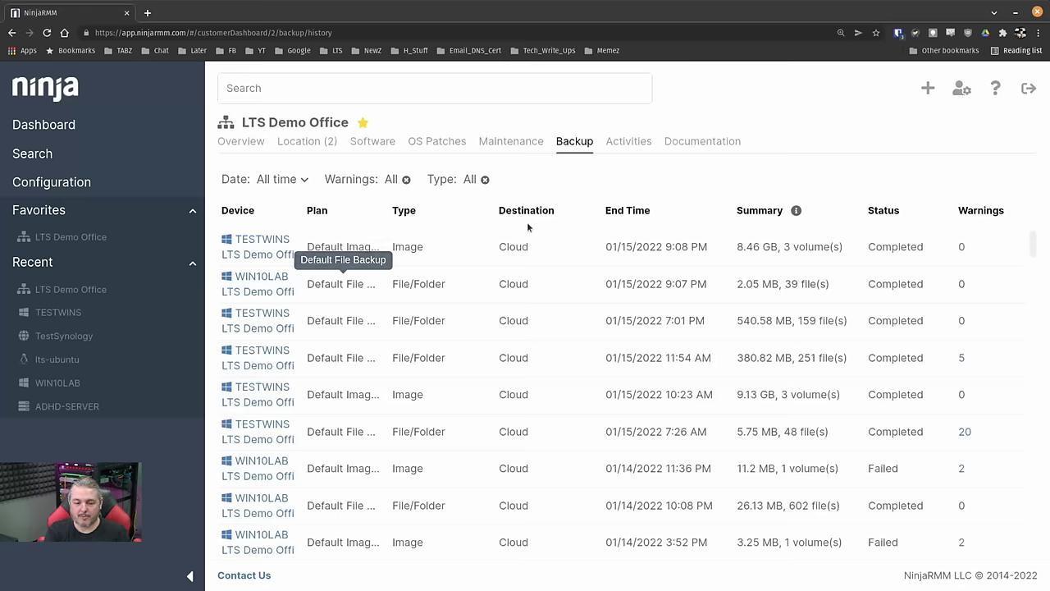
mouse_move(574, 142)
click(584, 233)
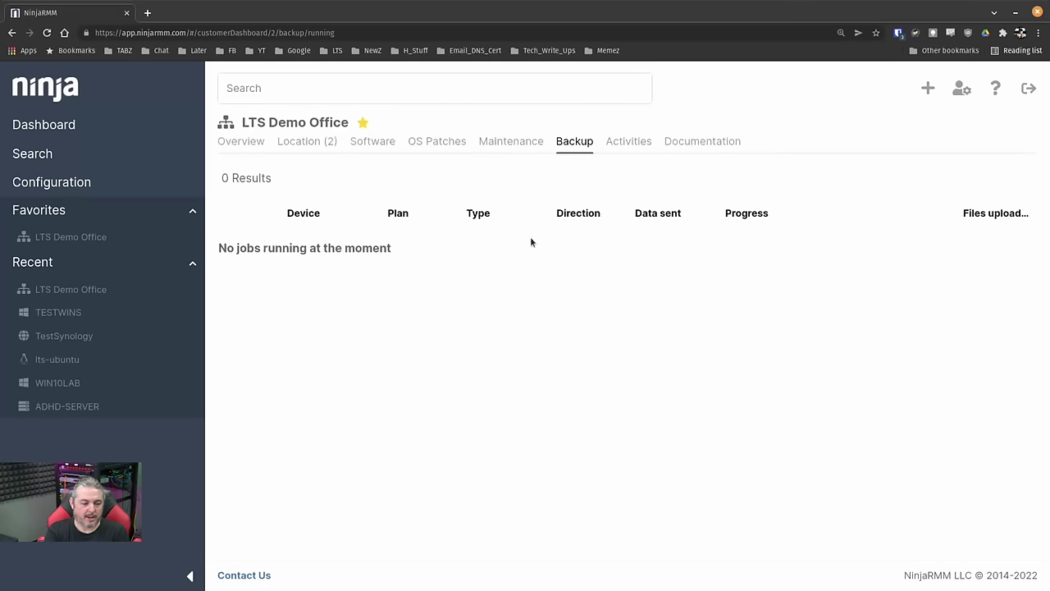
On the TESTWINS dashboard, run the Default File Backup plan and watch the job start at 10:46 AM
click(91, 313)
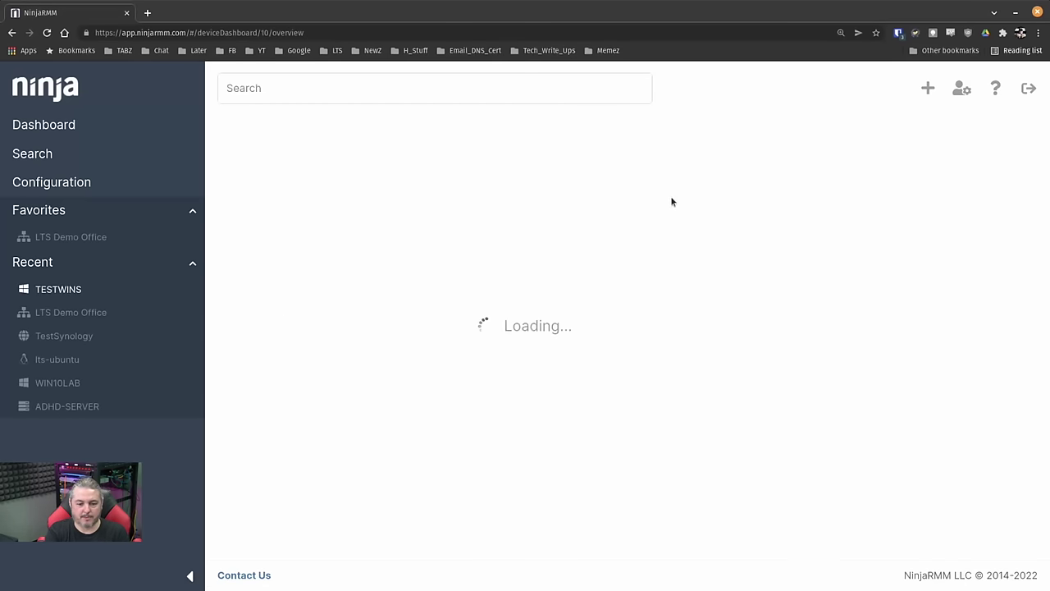
mouse_move(564, 152)
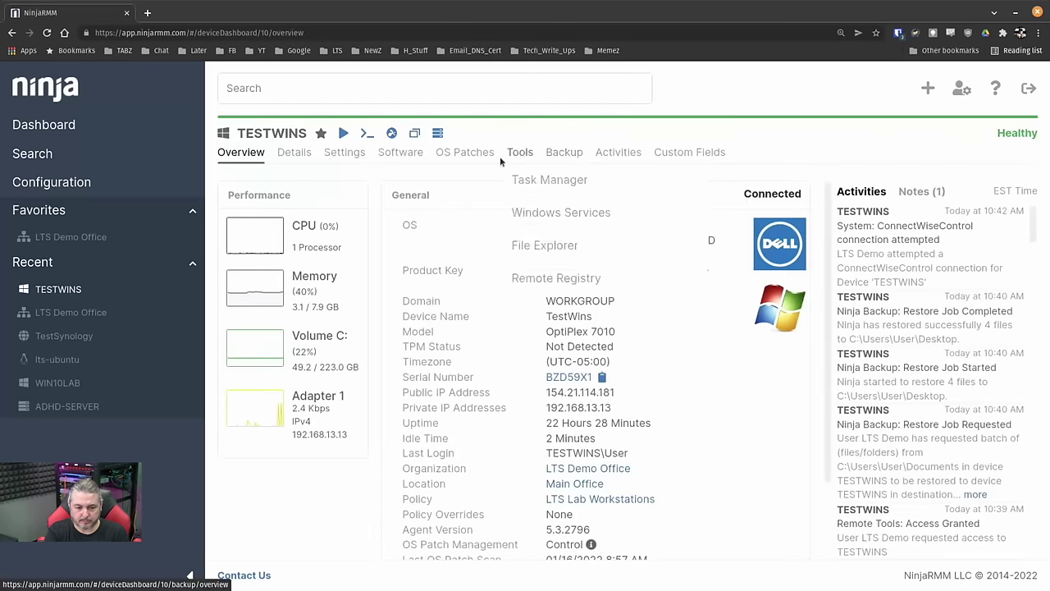
click(438, 133)
click(449, 186)
click(427, 166)
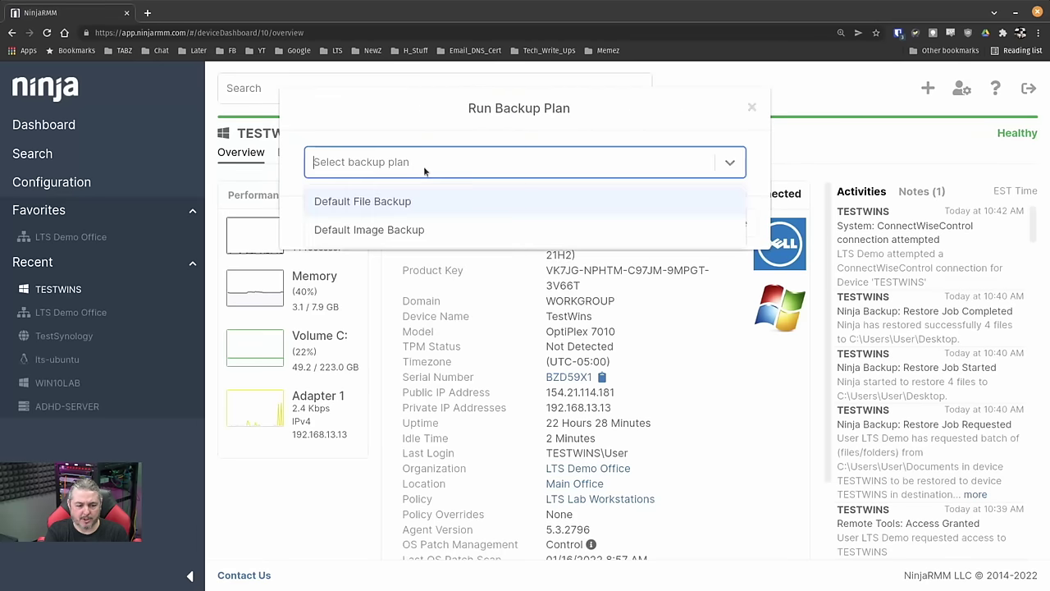
click(335, 205)
click(680, 223)
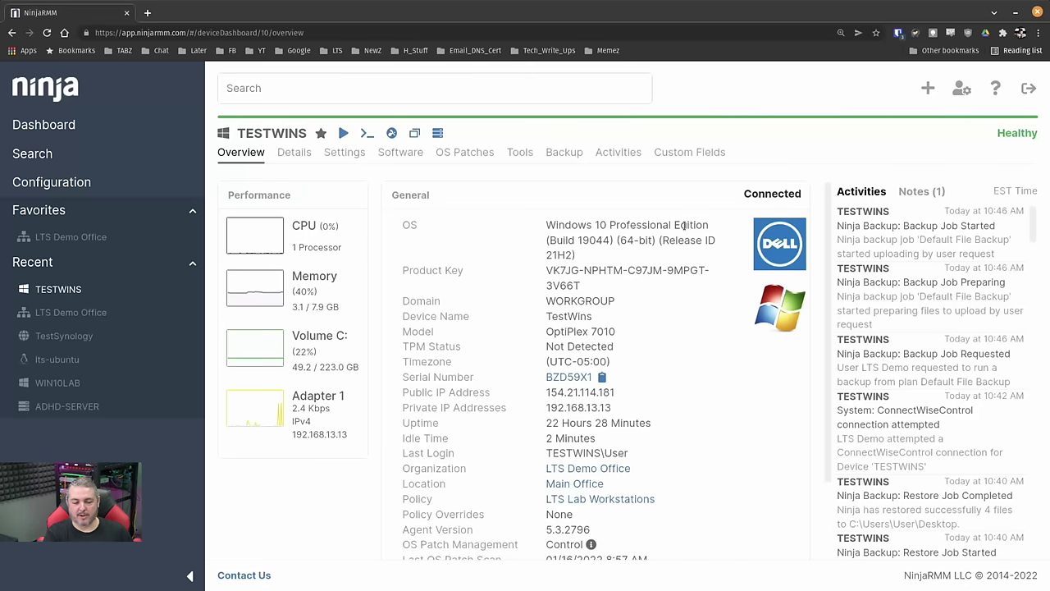
scroll(677, 353, down, 2)
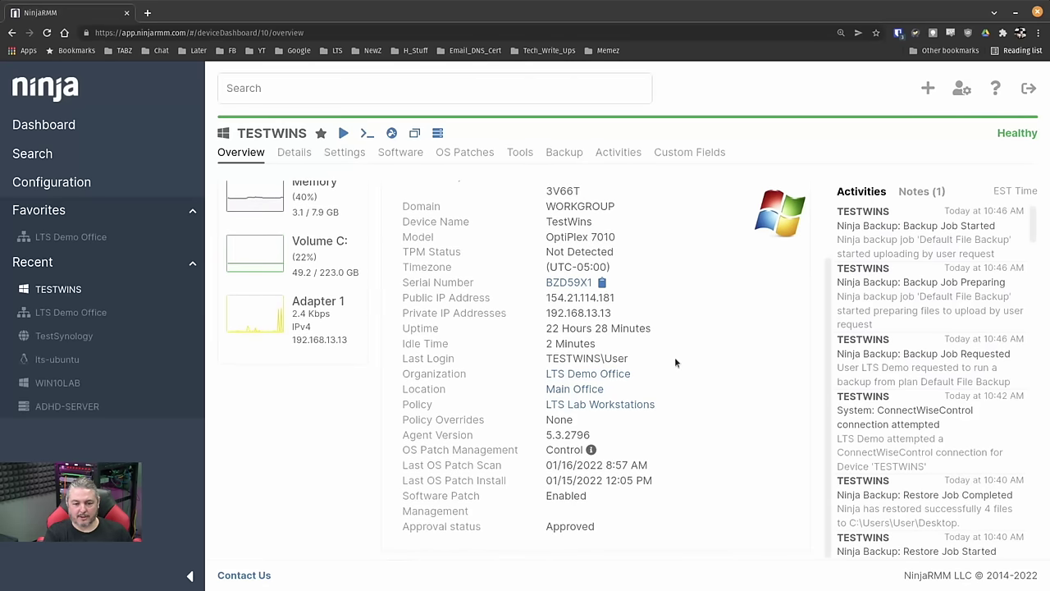
scroll(675, 363, up, 2)
In Manage Backups, glance at Default Image Backup, then browse Default File Backup down to C:\
click(447, 136)
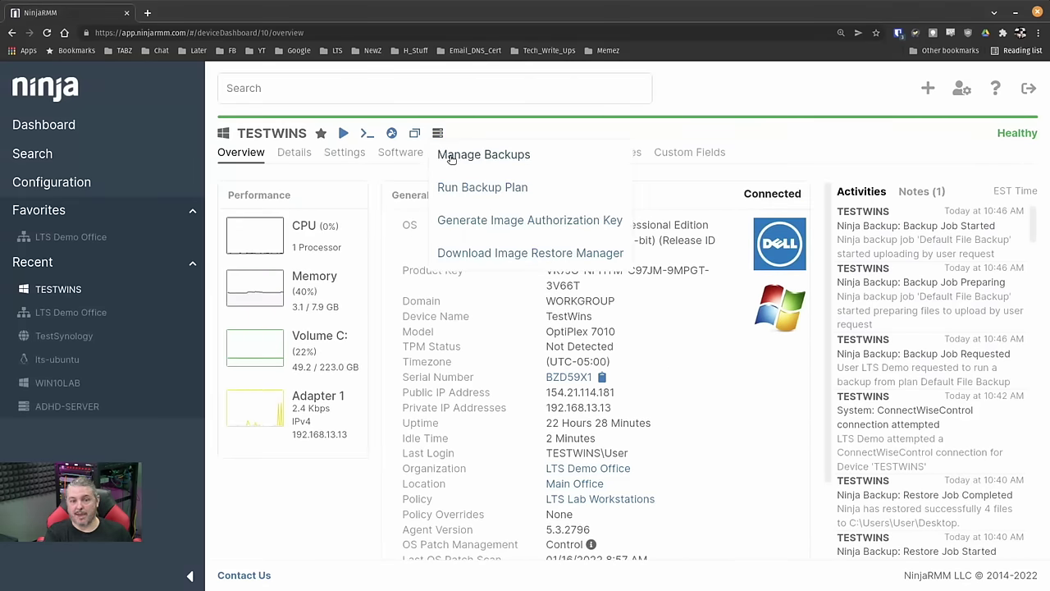
click(451, 158)
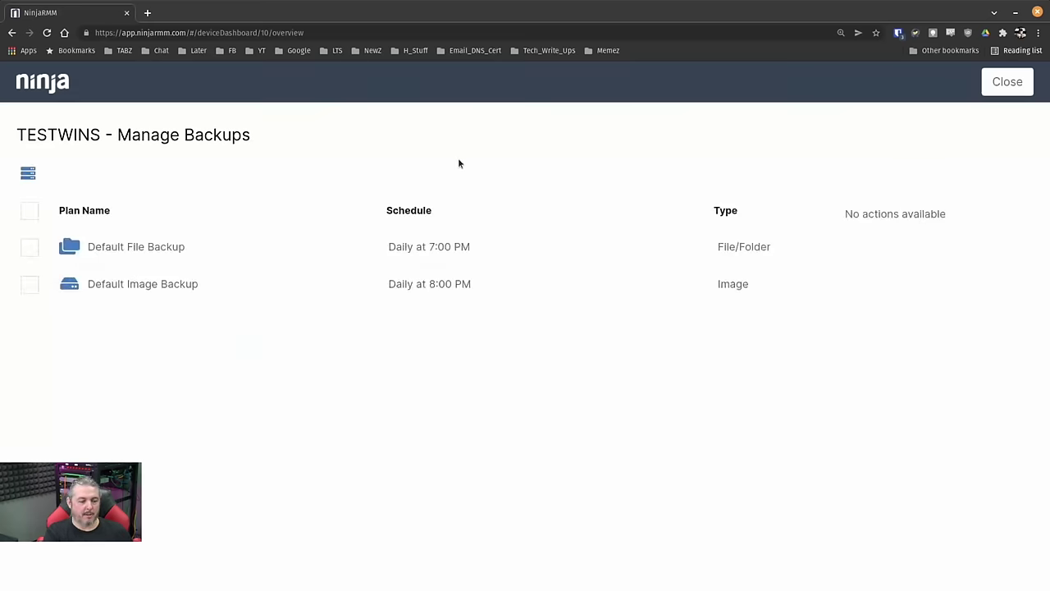
click(150, 286)
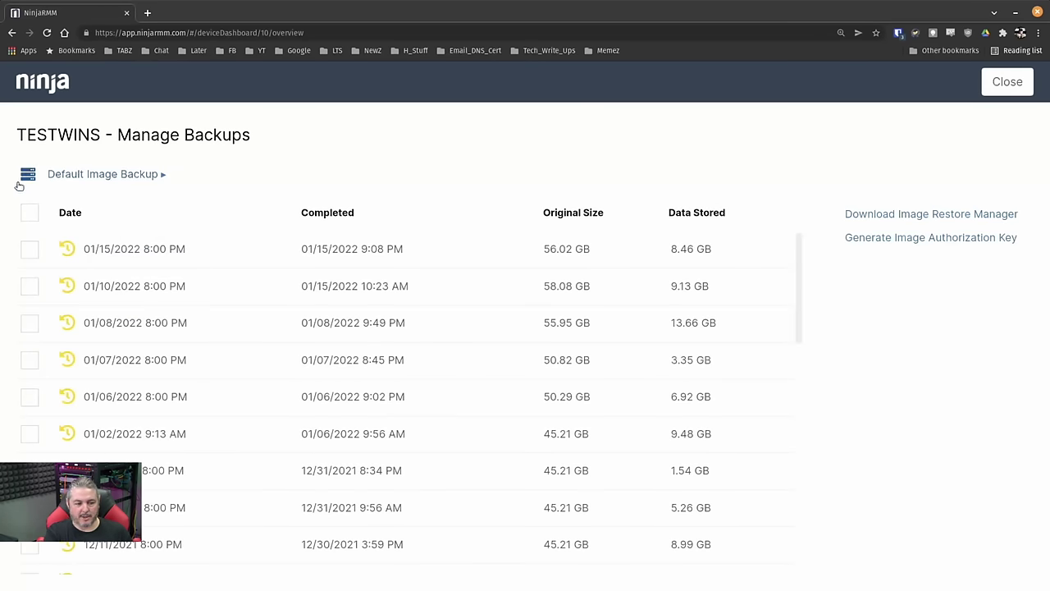
click(28, 174)
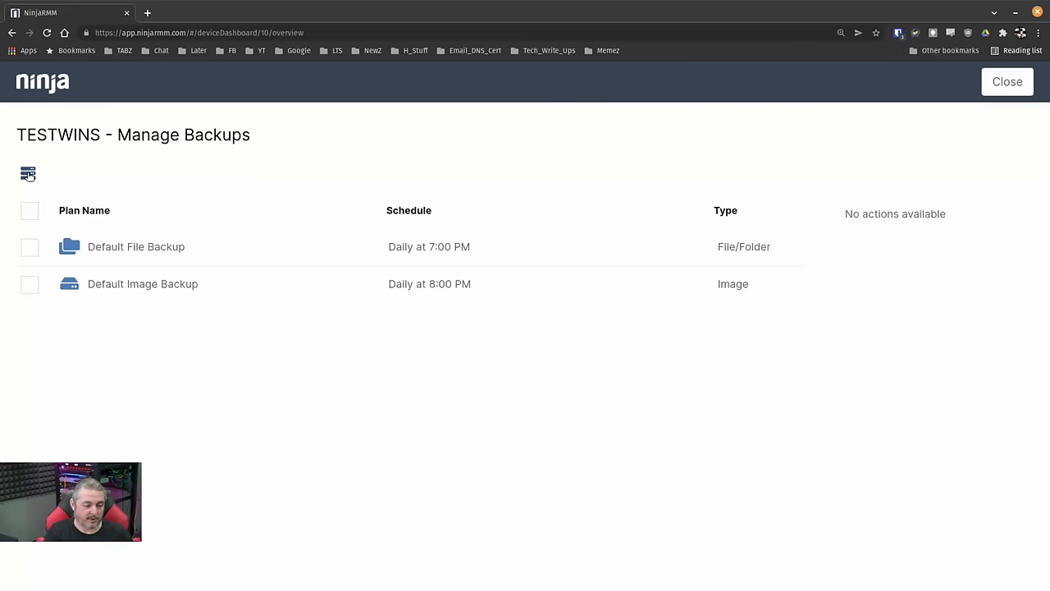
click(157, 257)
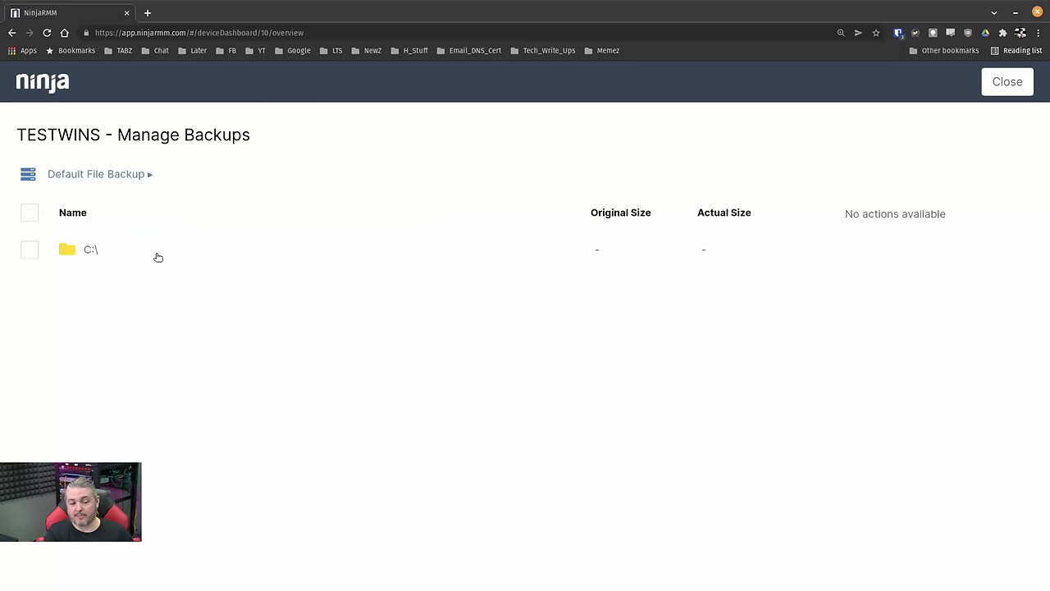
click(89, 257)
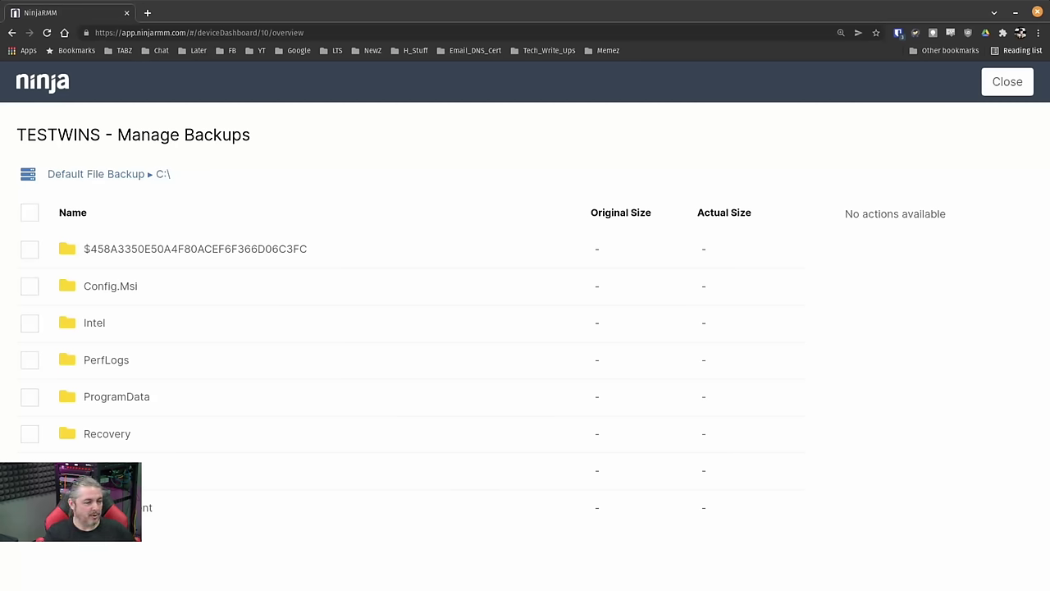
In ConnectWise Control, delete YouTube_Jan_11_2022.xls and the two other Documents files, then close the session window
key(alt+Tab)
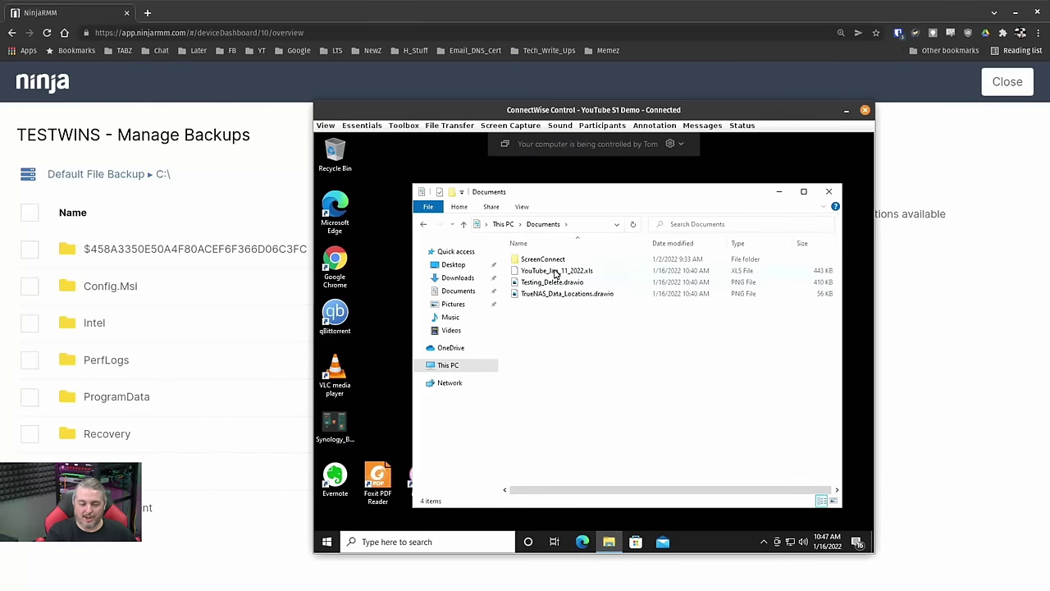
click(555, 272)
key(shift+Down)
key(shift+Down)
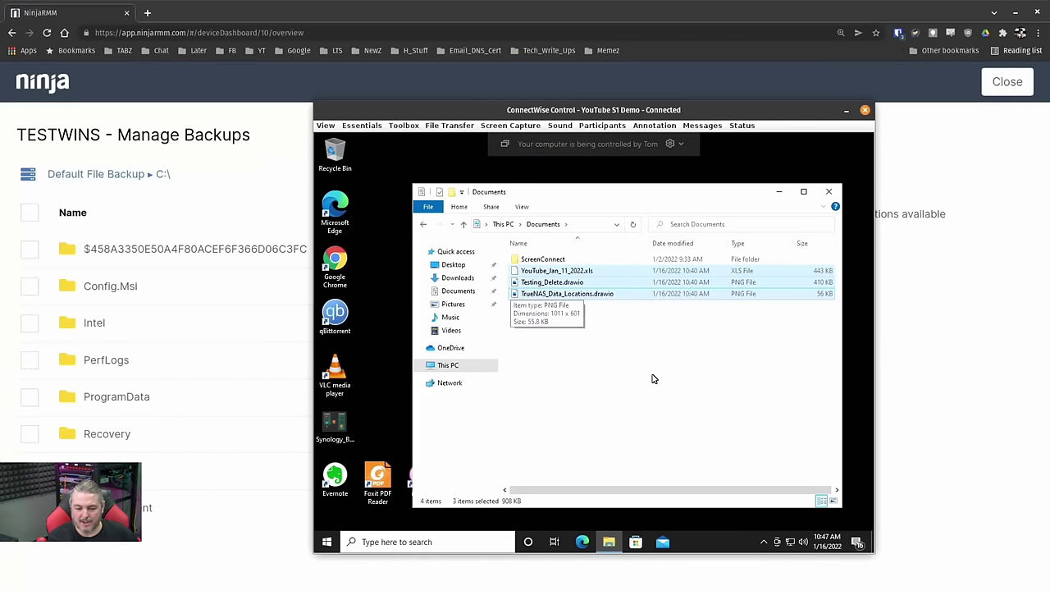
key(shift+Delete)
key(Return)
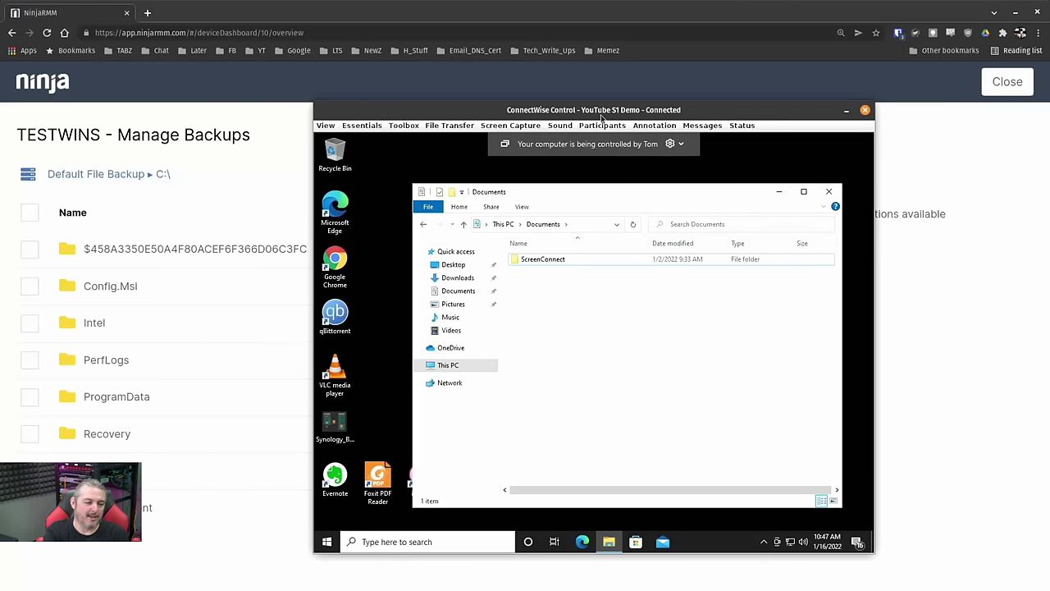
click(865, 109)
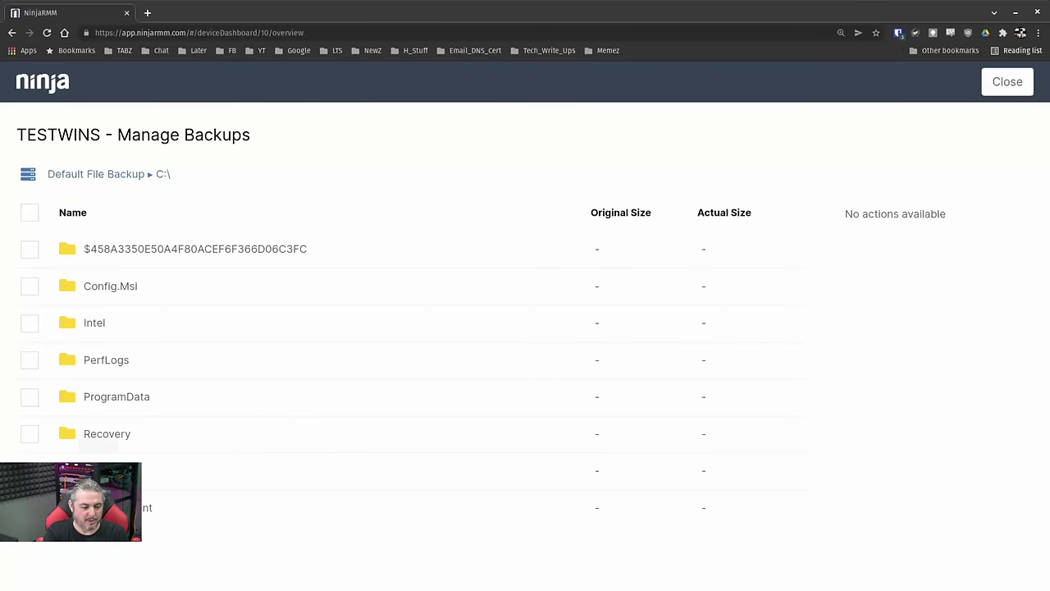
In the backup's Users > User > Documents folder, check Testing_Delete.drawio.png, TrueNAS_Data_Locations.drawio.png and YouTube_Jan_11_2022.xls
click(103, 471)
click(96, 360)
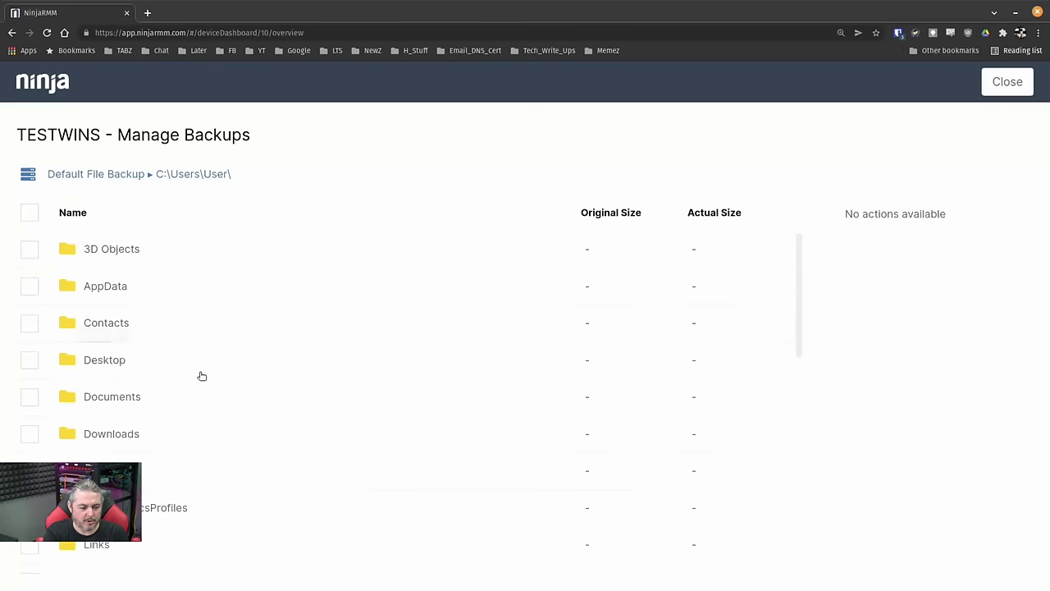
scroll(108, 347, down, 1)
click(121, 340)
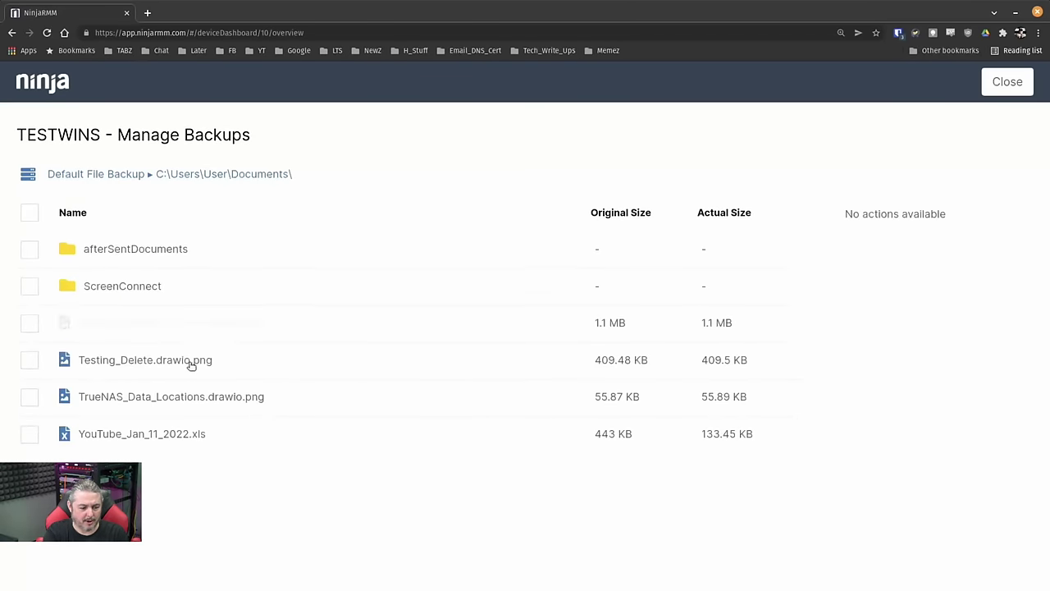
click(33, 366)
click(31, 396)
click(28, 433)
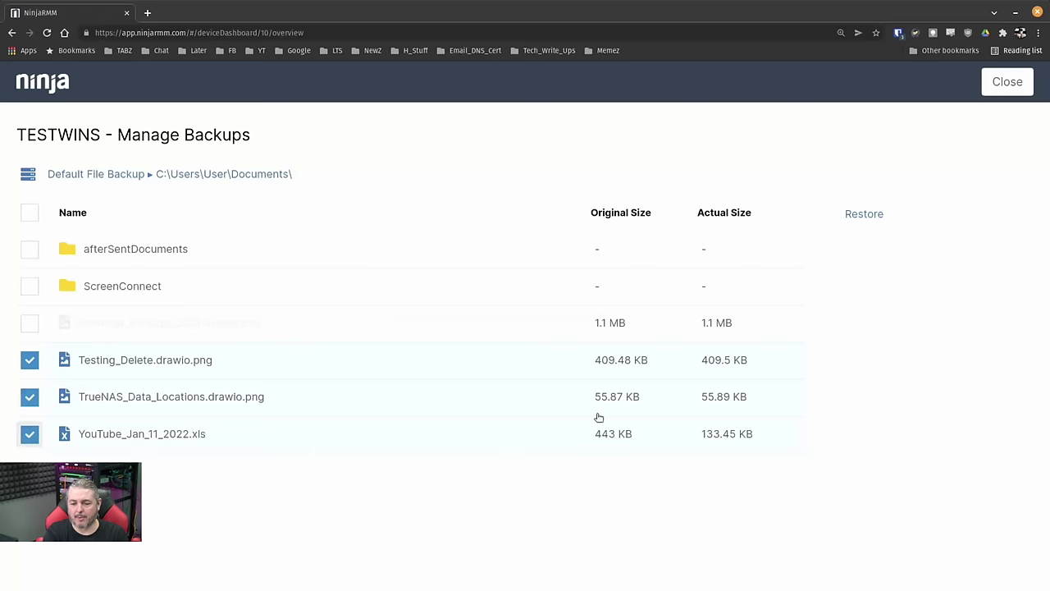
Start a restore of the three files, browse the backup dates, and keep 01/16/2022 10:46 AM
click(868, 215)
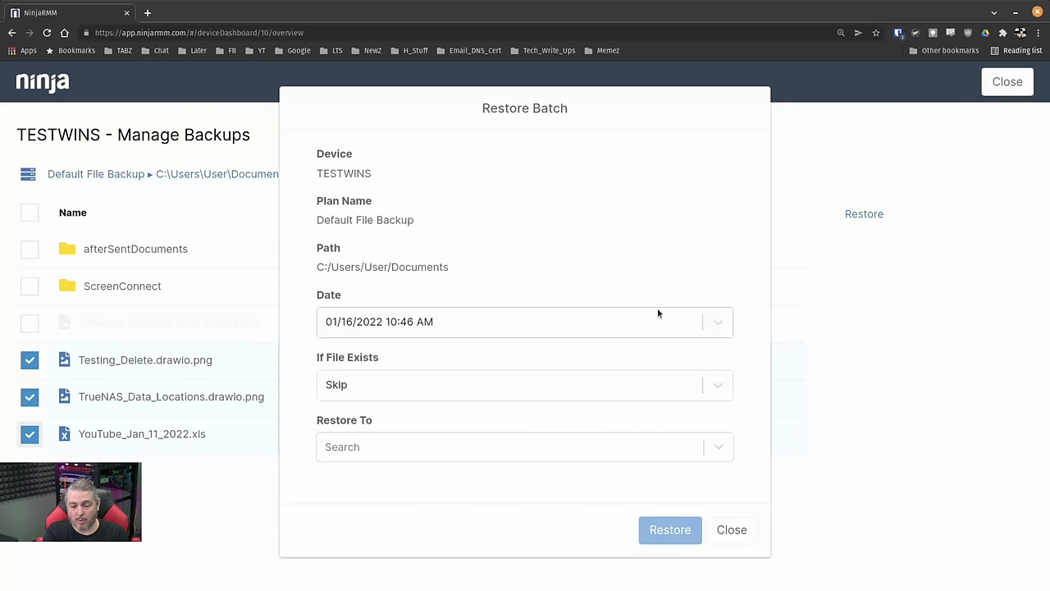
click(710, 321)
scroll(424, 500, down, 10)
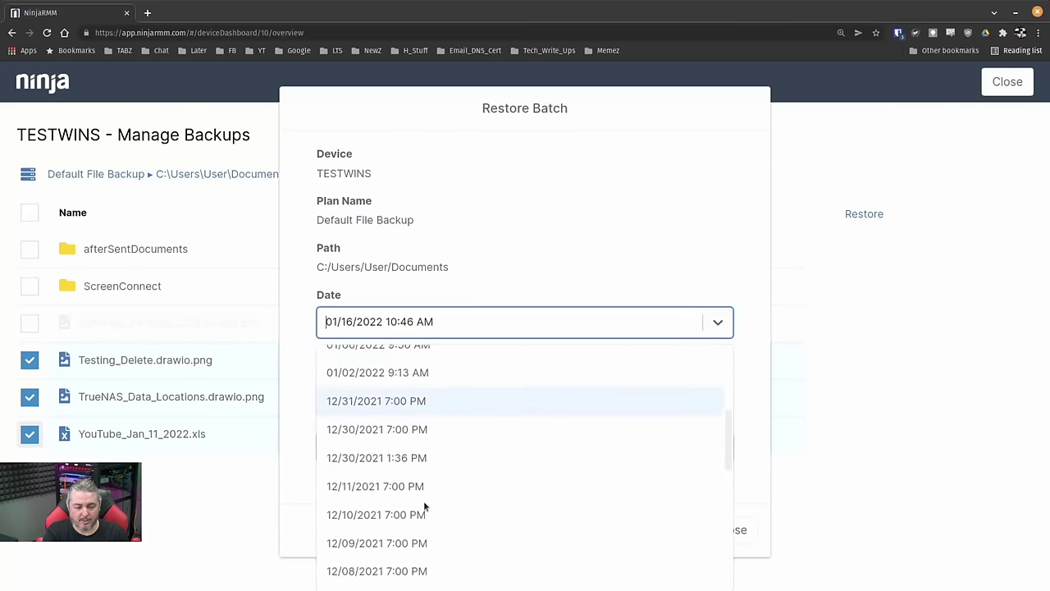
scroll(424, 504, down, 2)
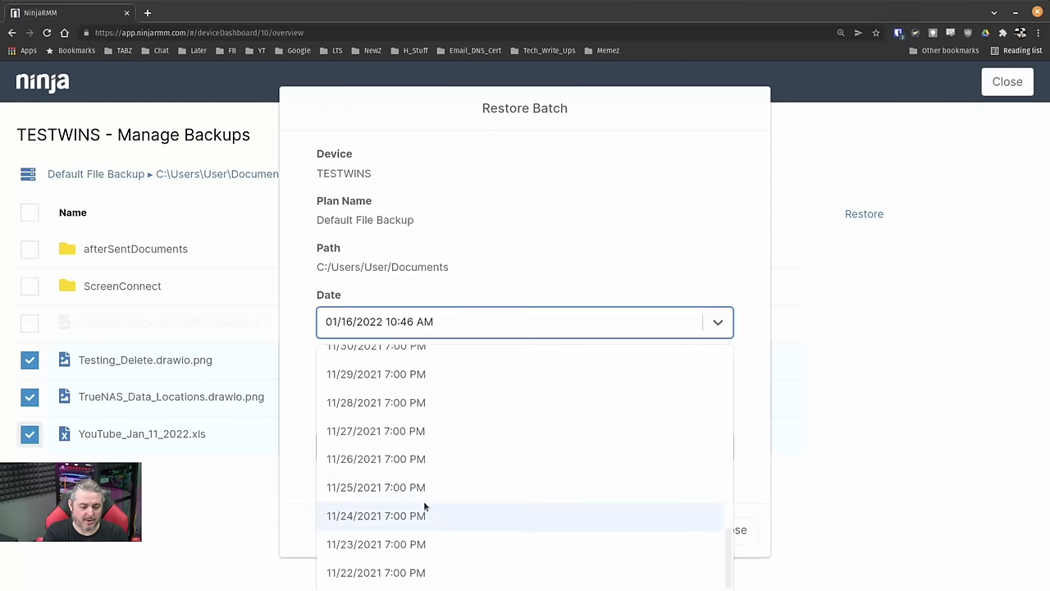
scroll(433, 478, up, 4)
scroll(587, 491, up, 8)
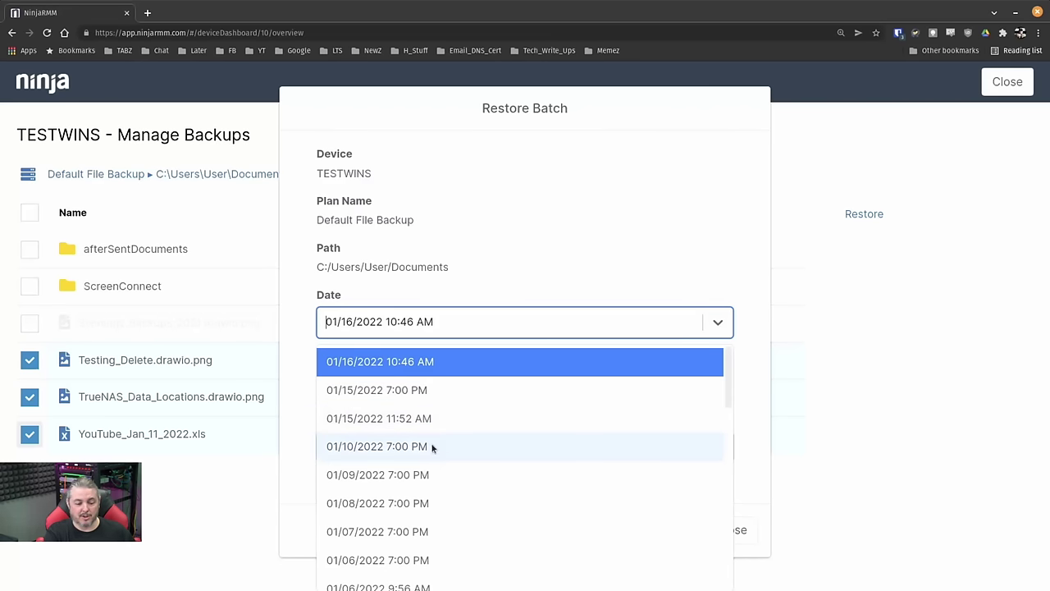
scroll(427, 451, down, 3)
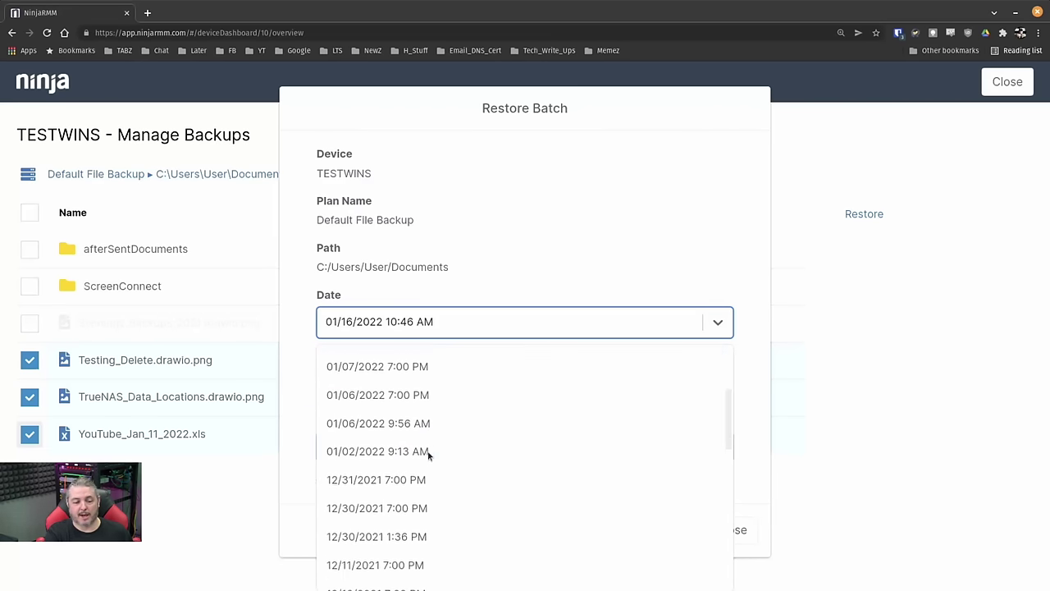
click(514, 170)
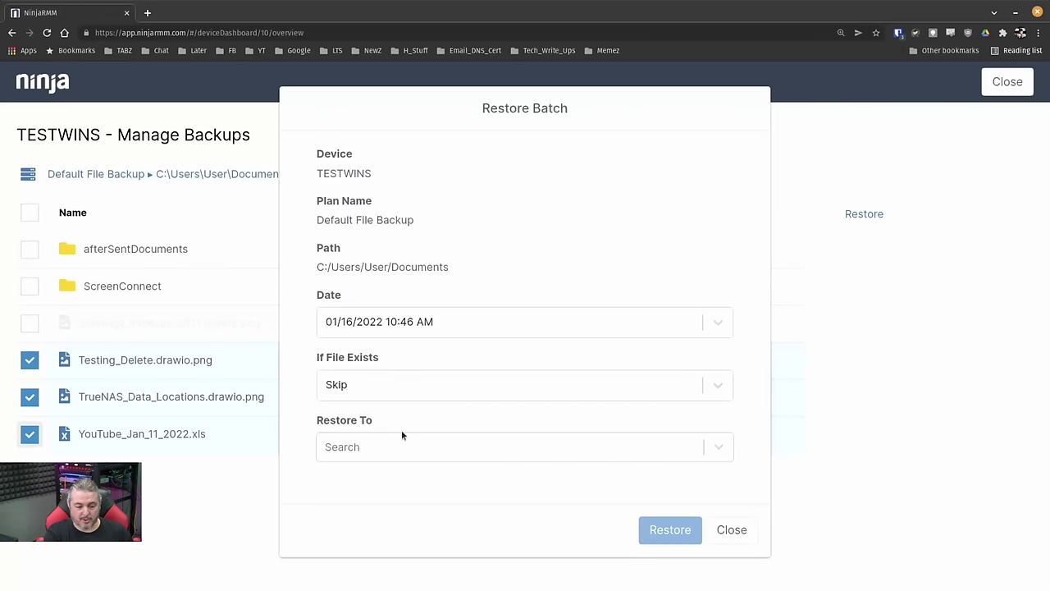
Set the restore target device to TESTWINS and expand C:\ > Users
click(727, 447)
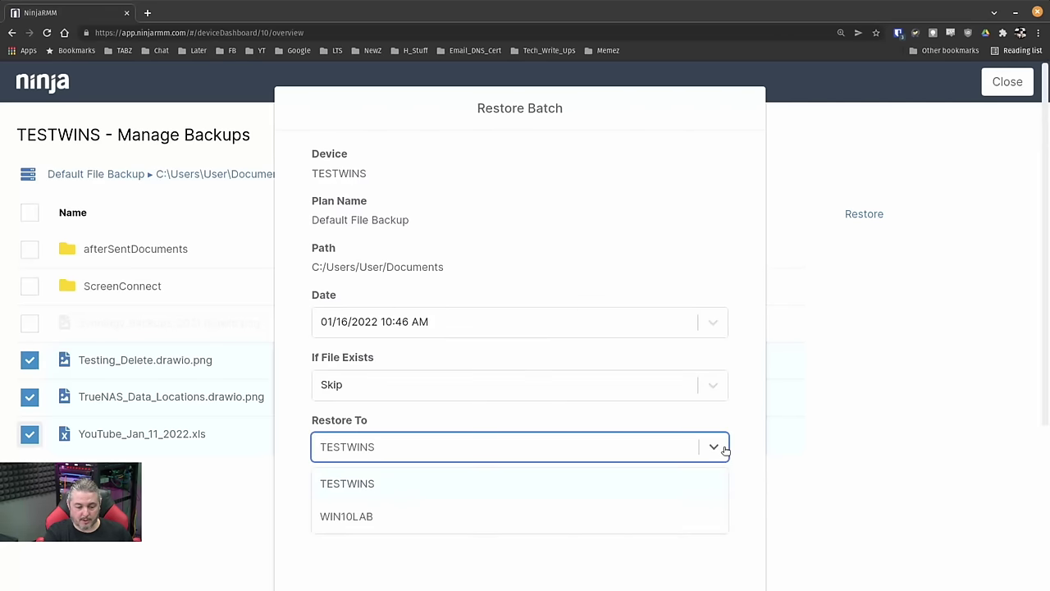
click(341, 478)
scroll(593, 501, down, 3)
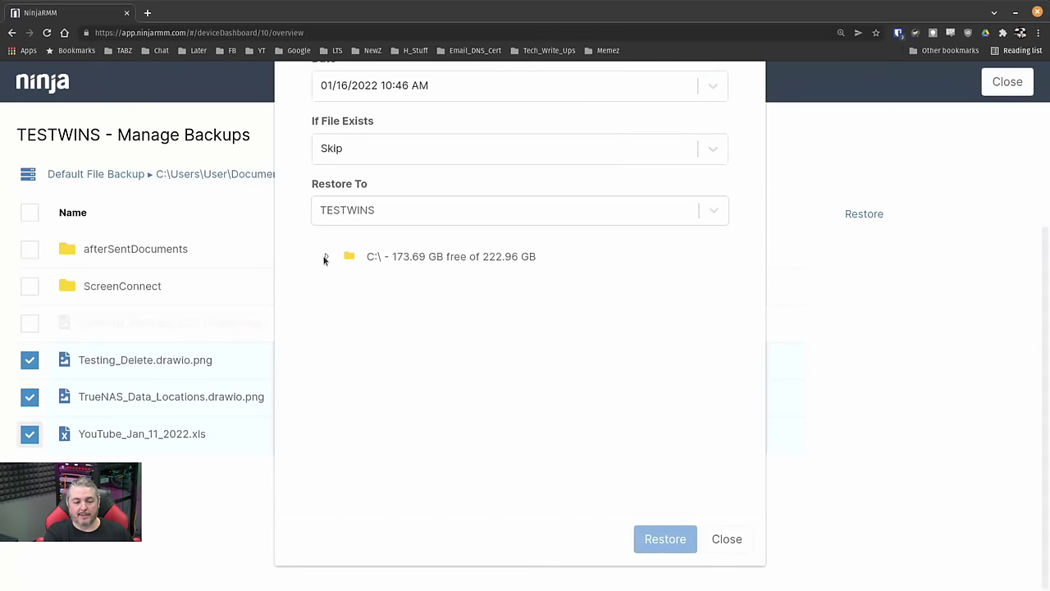
click(327, 258)
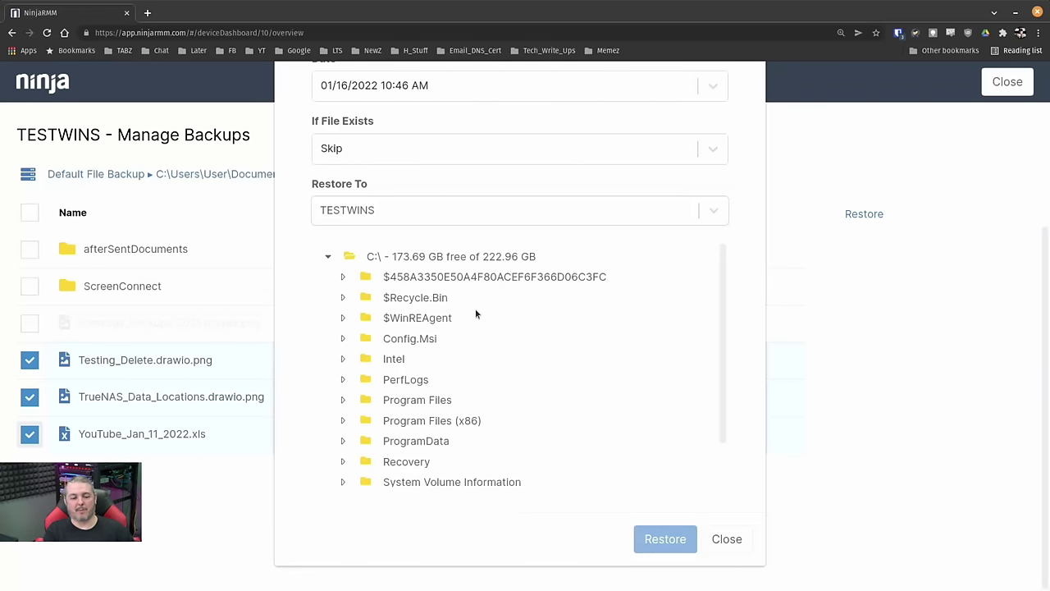
scroll(475, 309, down, 3)
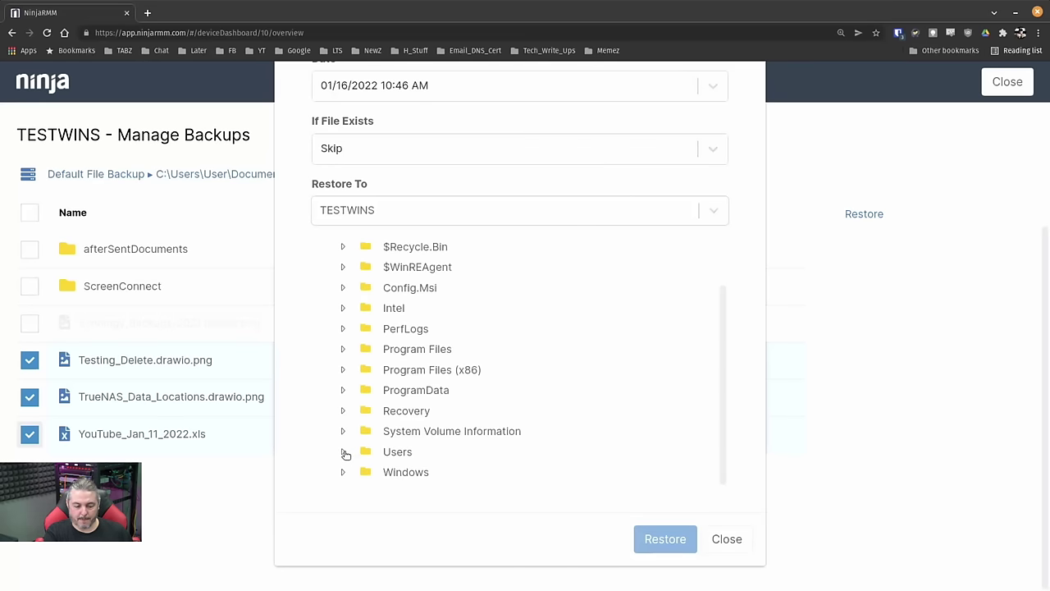
click(344, 453)
Choose C:\Users\User\Documents as the destination, create the restore job, and close the summary
scroll(410, 443, down, 2)
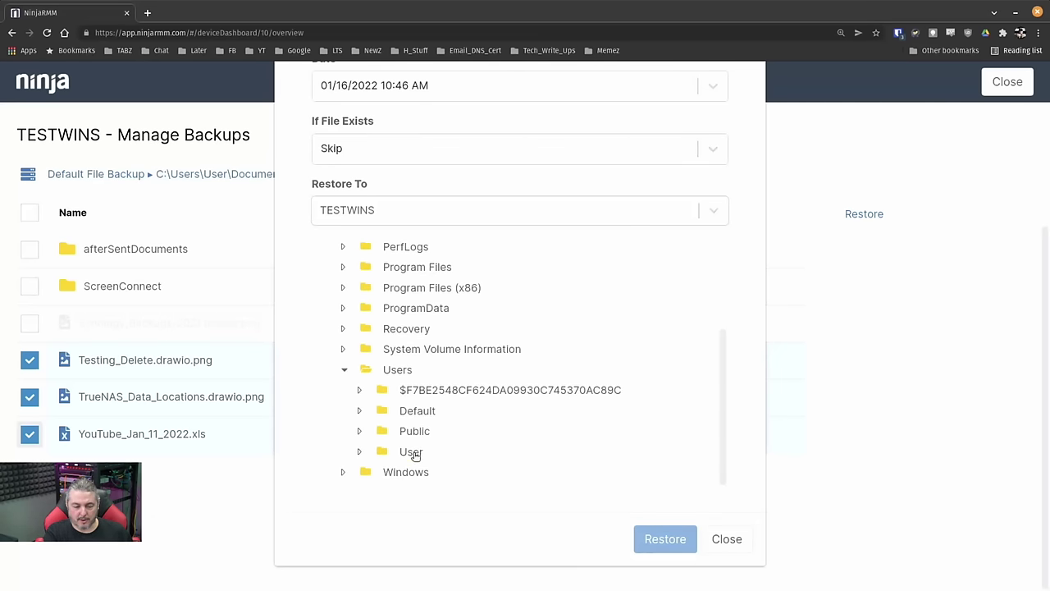
click(414, 453)
click(359, 452)
scroll(528, 434, down, 5)
click(448, 376)
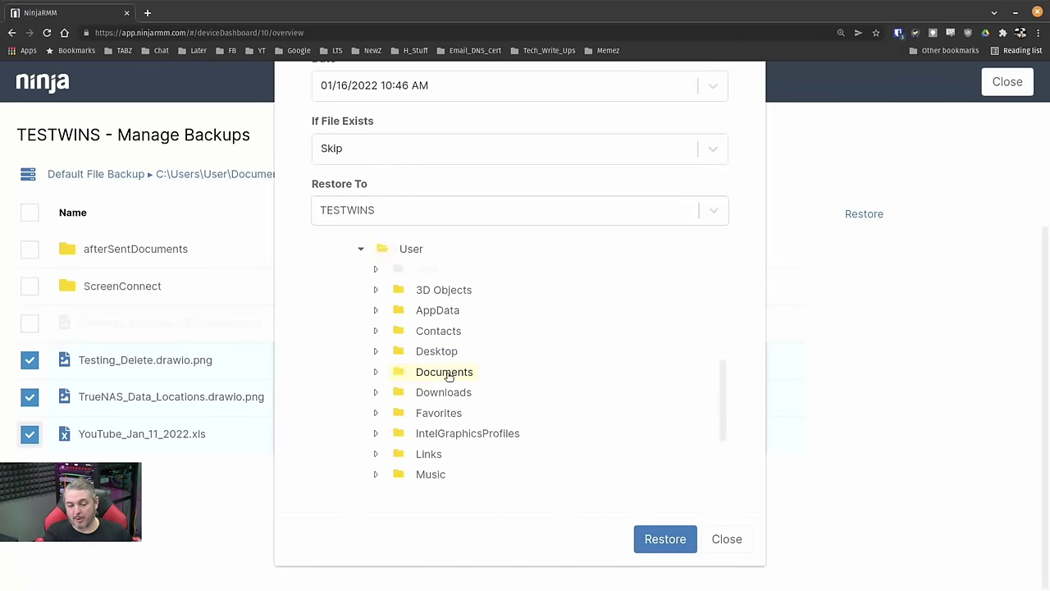
click(677, 543)
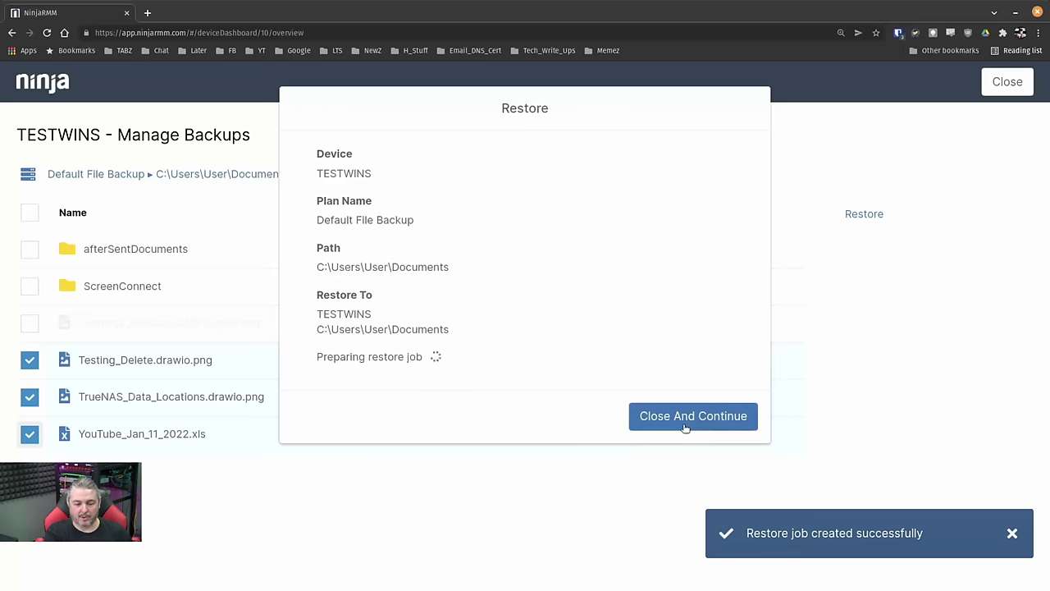
click(725, 416)
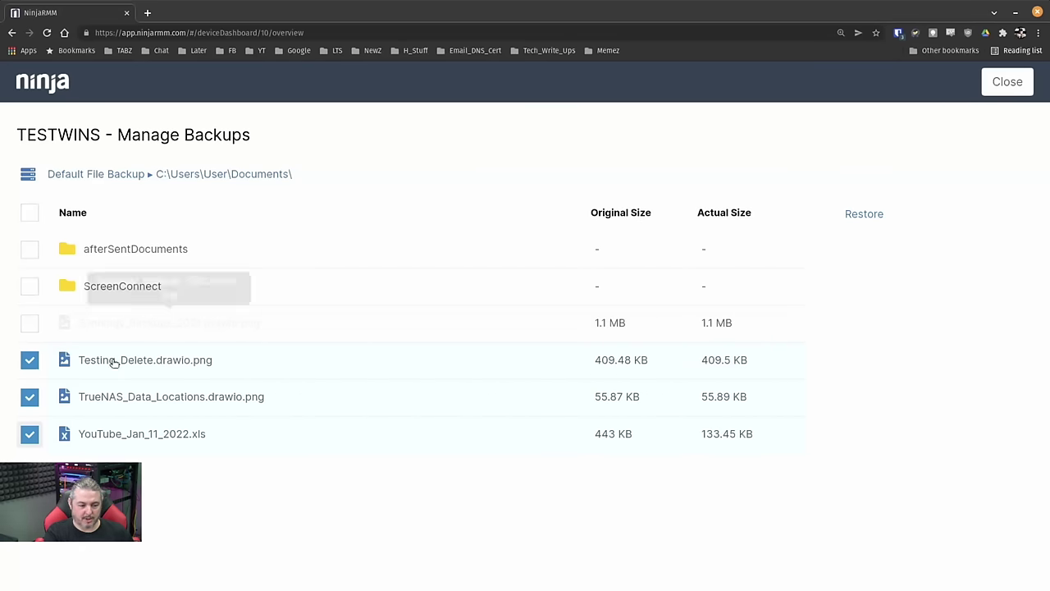
click(879, 213)
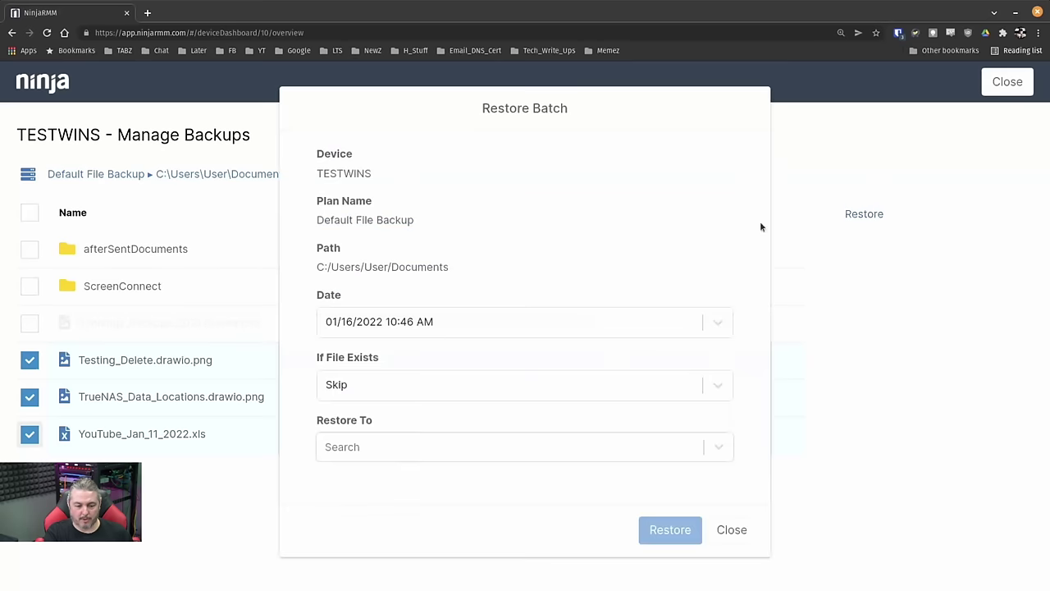
click(364, 443)
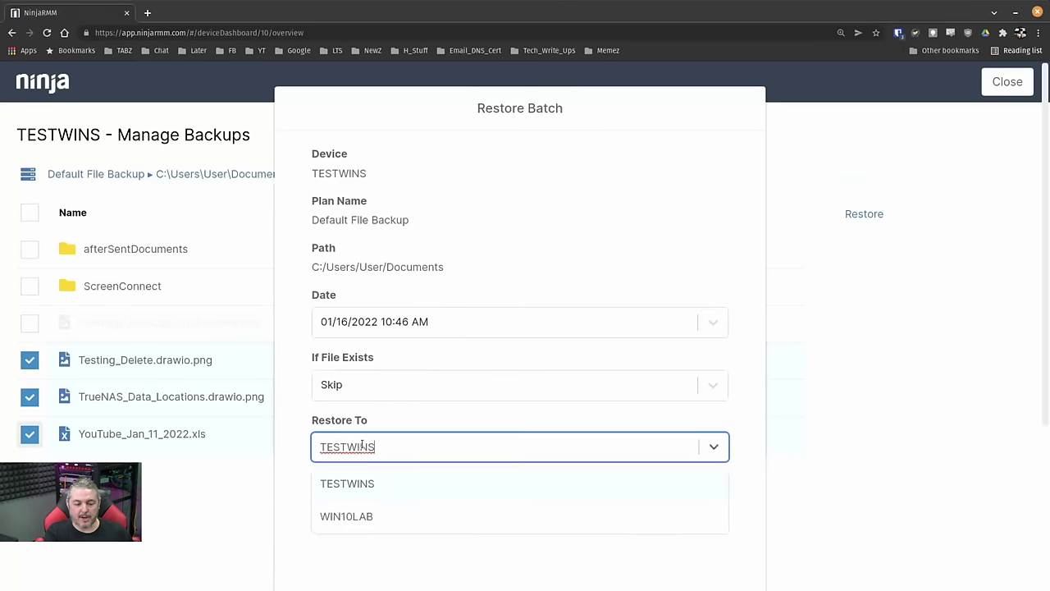
click(370, 516)
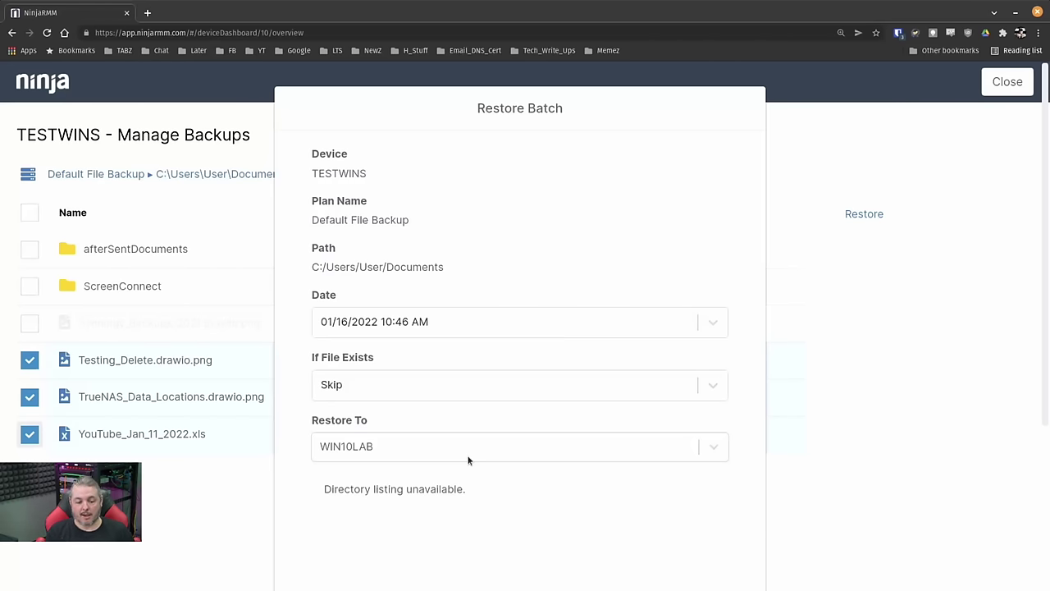
scroll(668, 563, down, 5)
Cancel the restore to WIN10LAB and leave only Testing_Delete.drawio.png checked
click(727, 537)
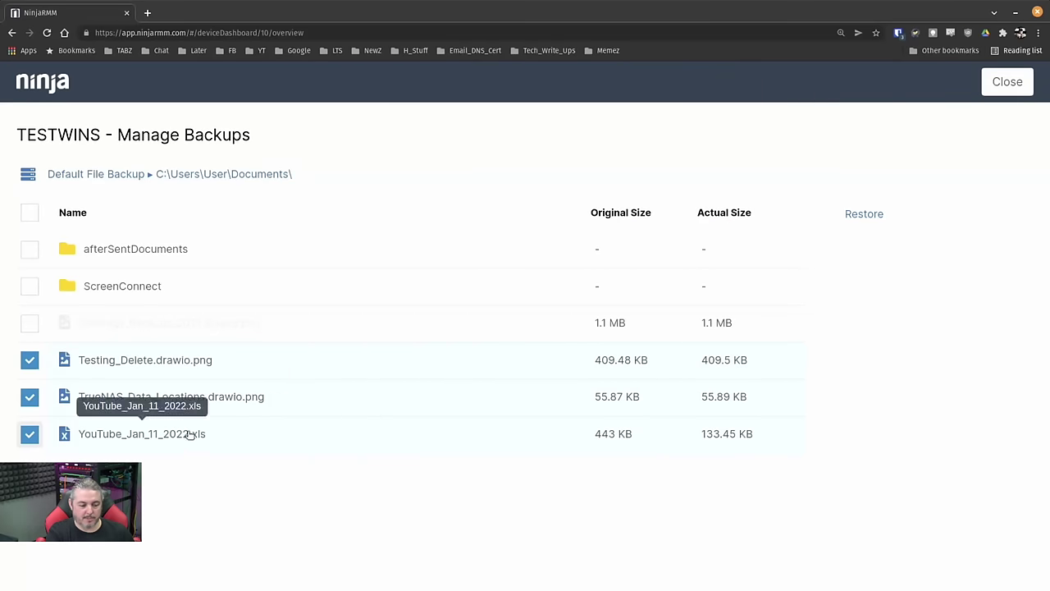
click(30, 435)
click(31, 398)
click(30, 359)
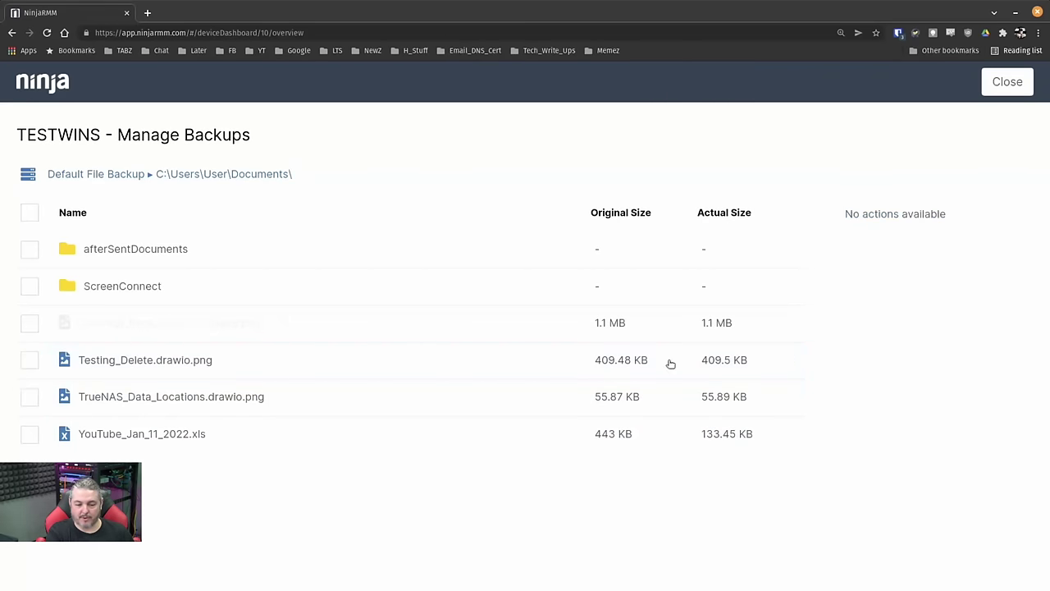
click(30, 360)
Review download options for Testing_Delete.drawio.png, keeping revision 01/15/2022 11:52 AM, then close them
click(870, 238)
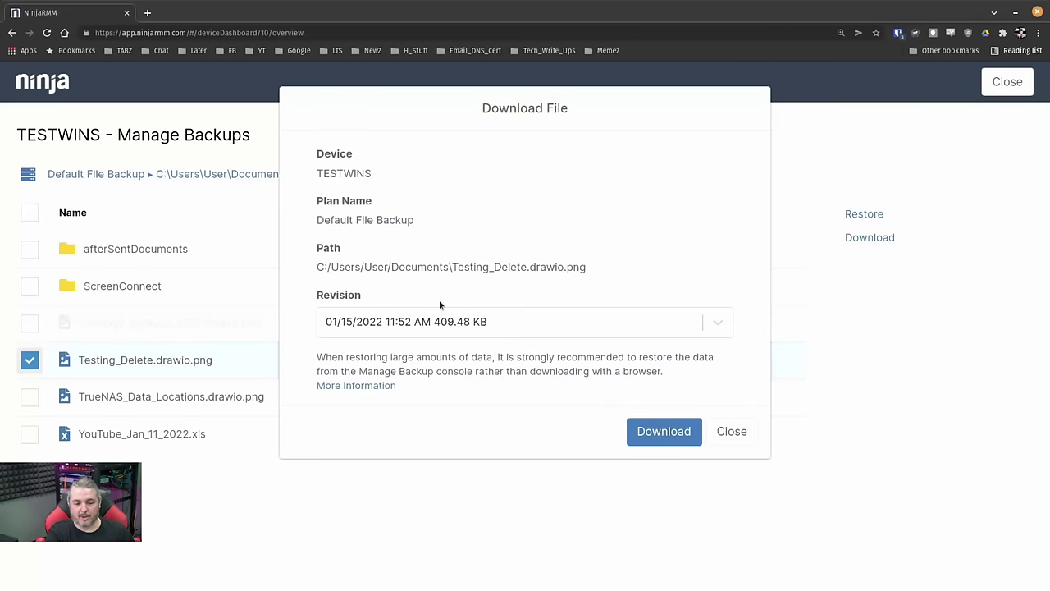
click(477, 327)
click(476, 378)
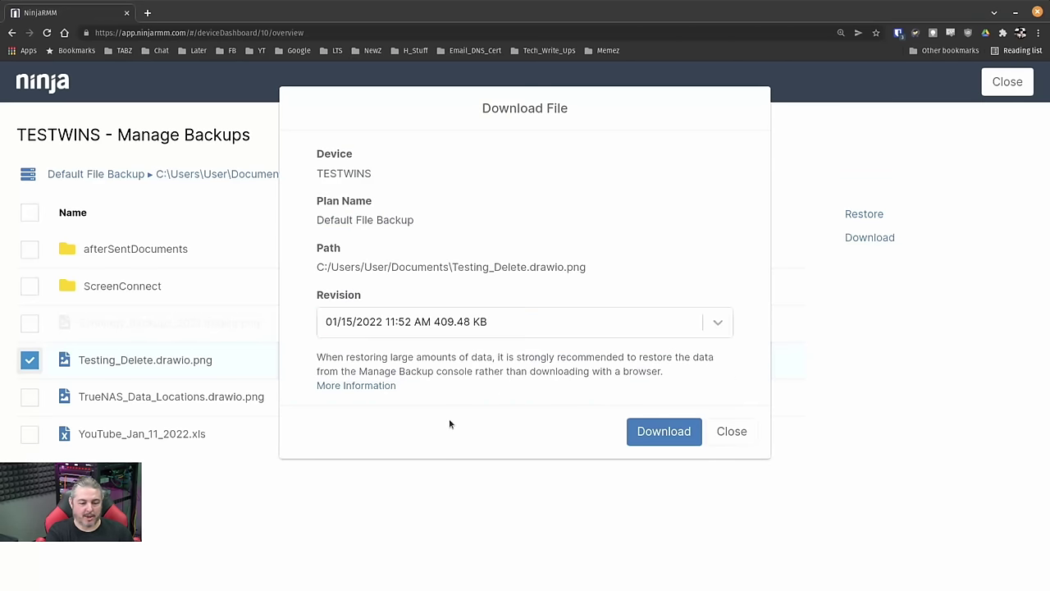
click(743, 436)
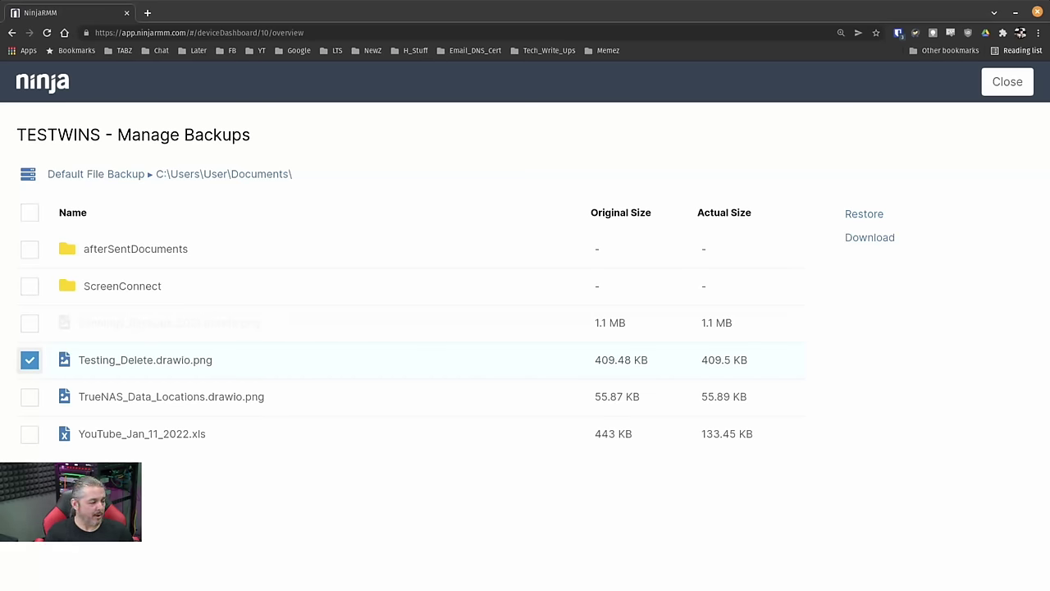
Switch to the ConnectWise Control session window showing the remote Documents folder
key(alt+Tab)
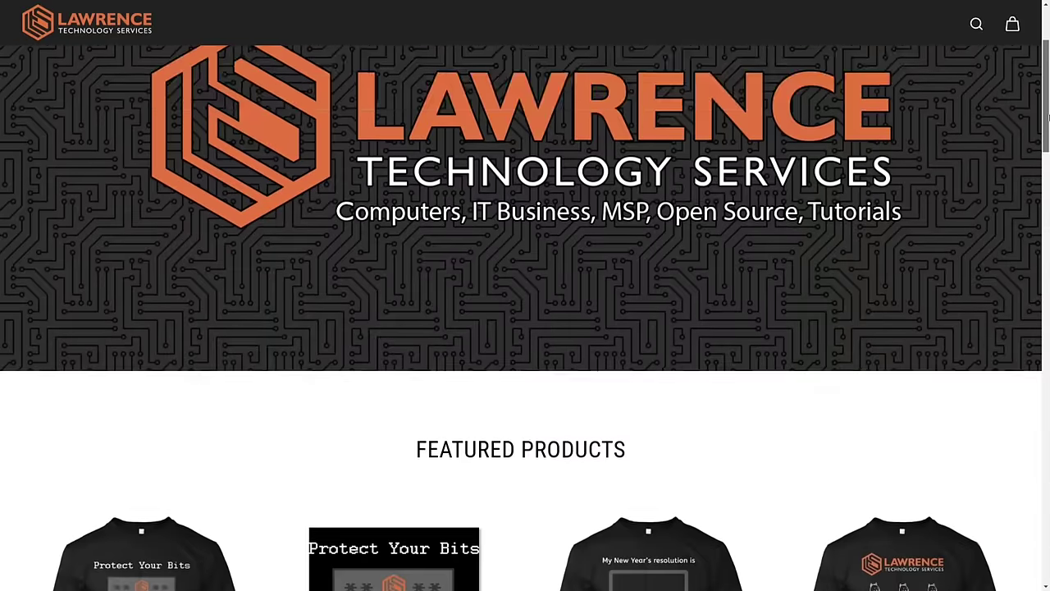
Scroll the Lawrence Technology Services shop and open the Cat 6 (No Logo) product page
scroll(525, 328, down, 5)
drag(1047, 183, 1048, 197)
click(918, 337)
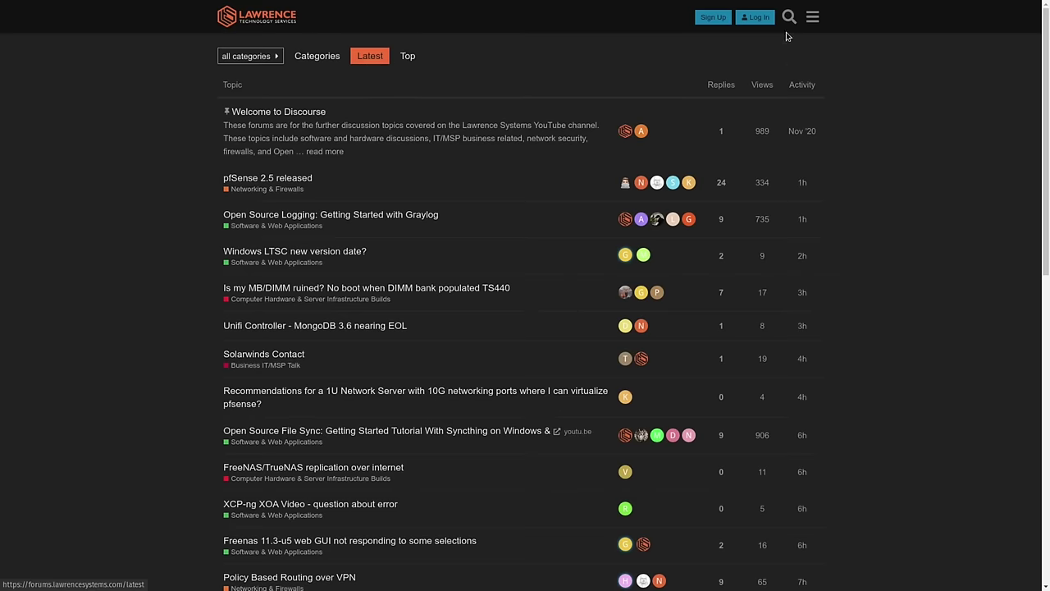
Search the forum for dns, open the DNS Malware Filtering Compared topic, and scroll to its replies
click(790, 19)
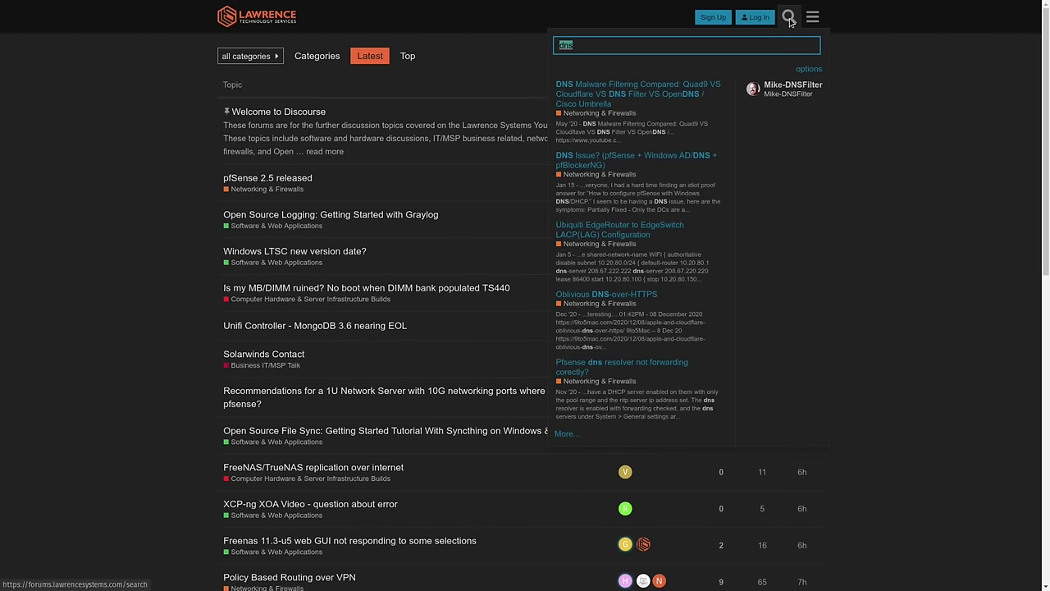
click(662, 87)
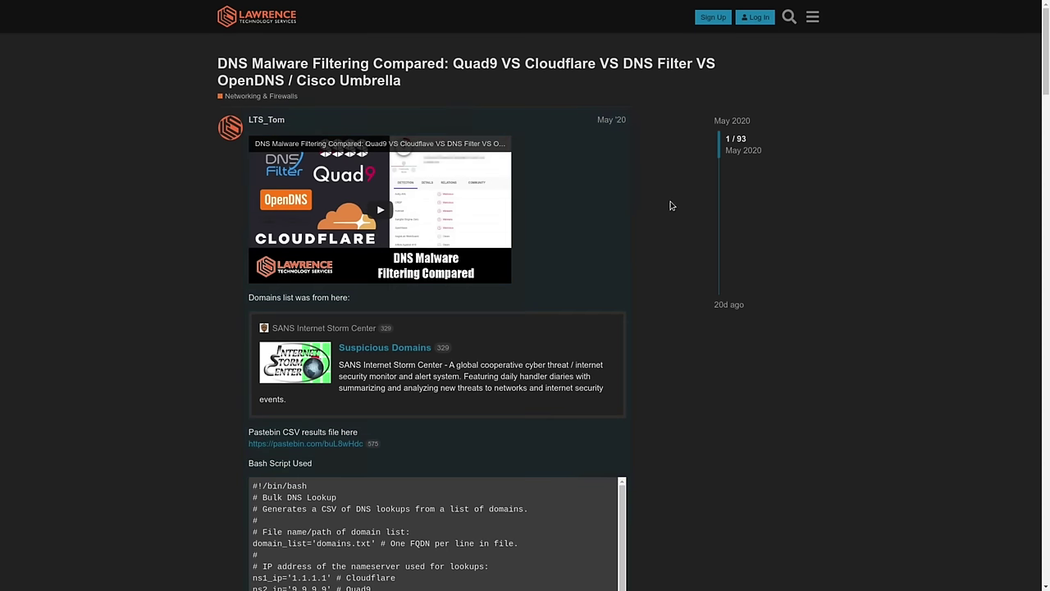
scroll(670, 205, down, 8)
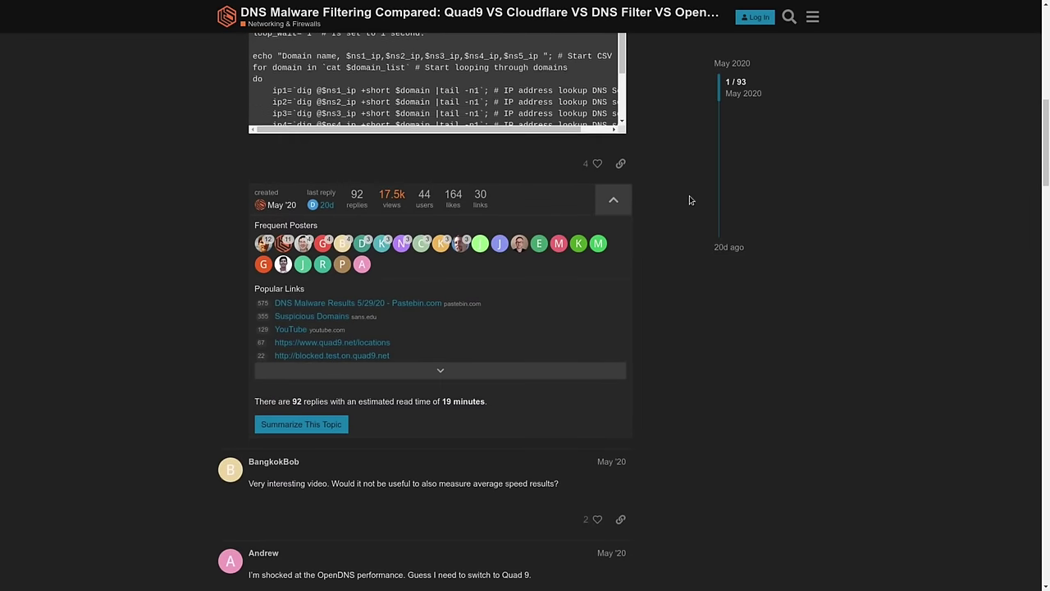
scroll(693, 199, down, 5)
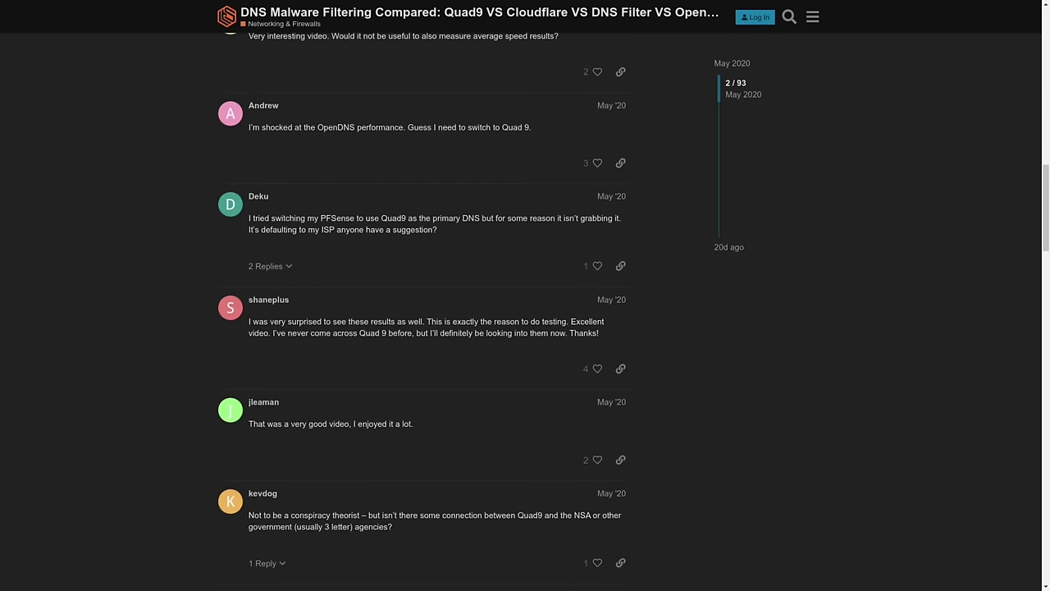